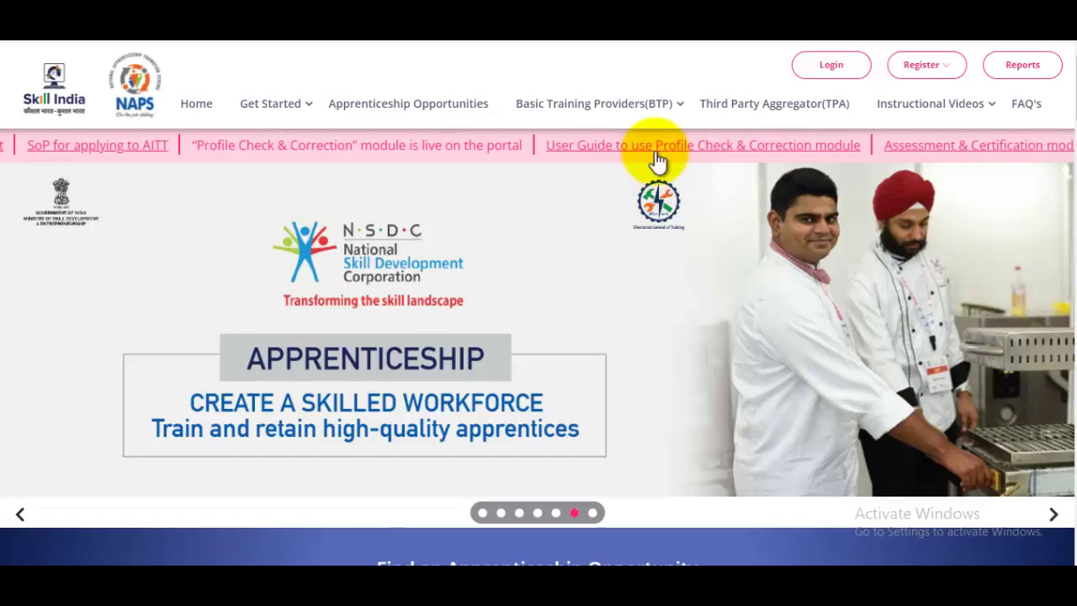
# Switch to the JobsGyan tab with the 'ITI Apprenticeship Registration Kaise Kare 2022' article
pyautogui.click(687, 37)
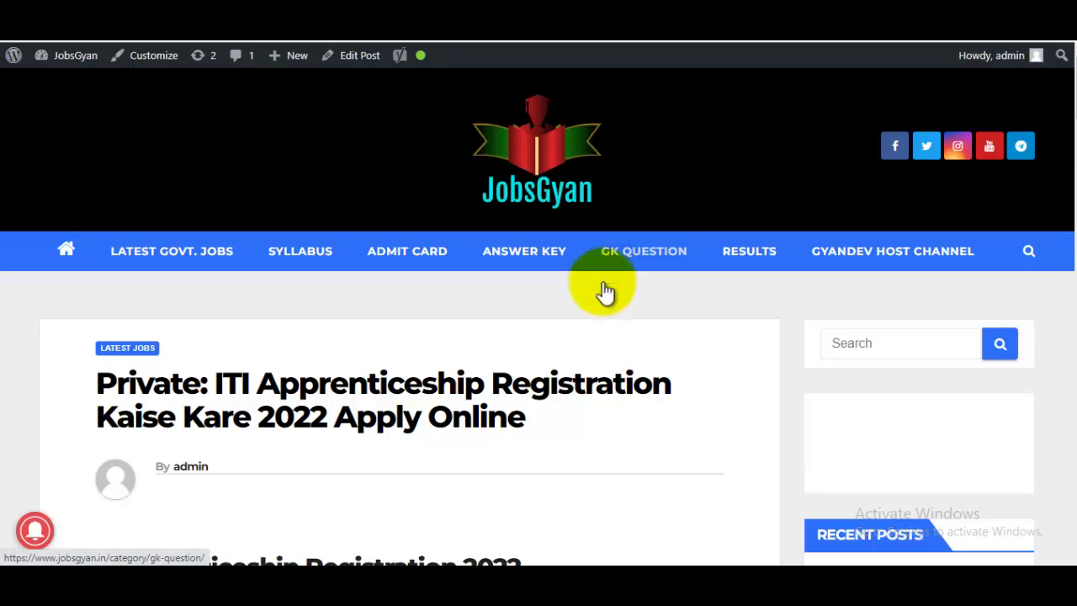
# Read through the JobsGyan registration article down to its Important Links section
pyautogui.moveTo(218, 385); pyautogui.dragTo(528, 383)
pyautogui.scroll(-4, 529, 379)
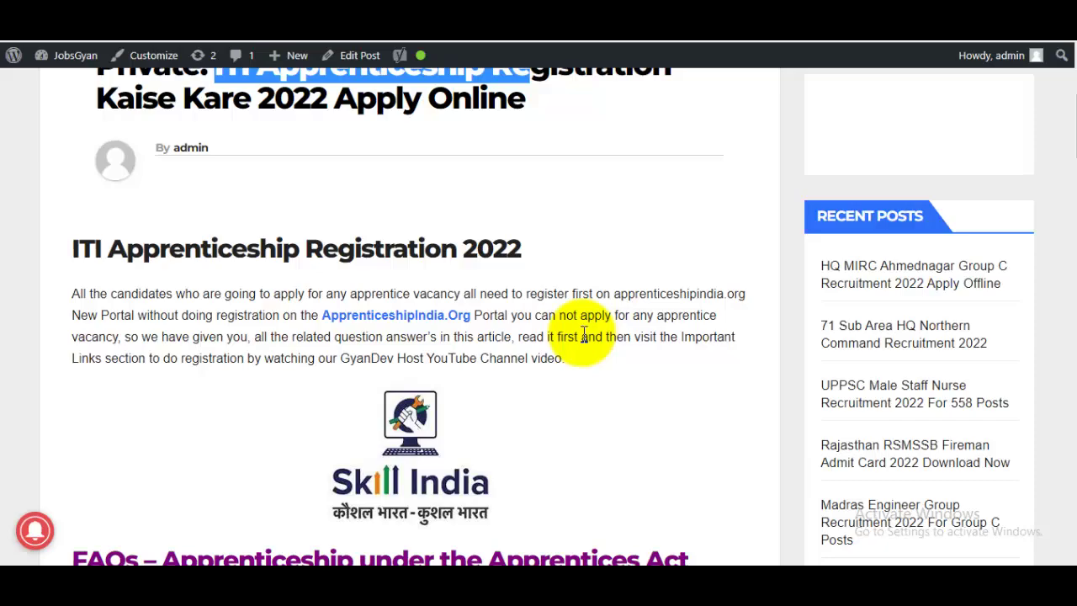
pyautogui.scroll(-20, 583, 335)
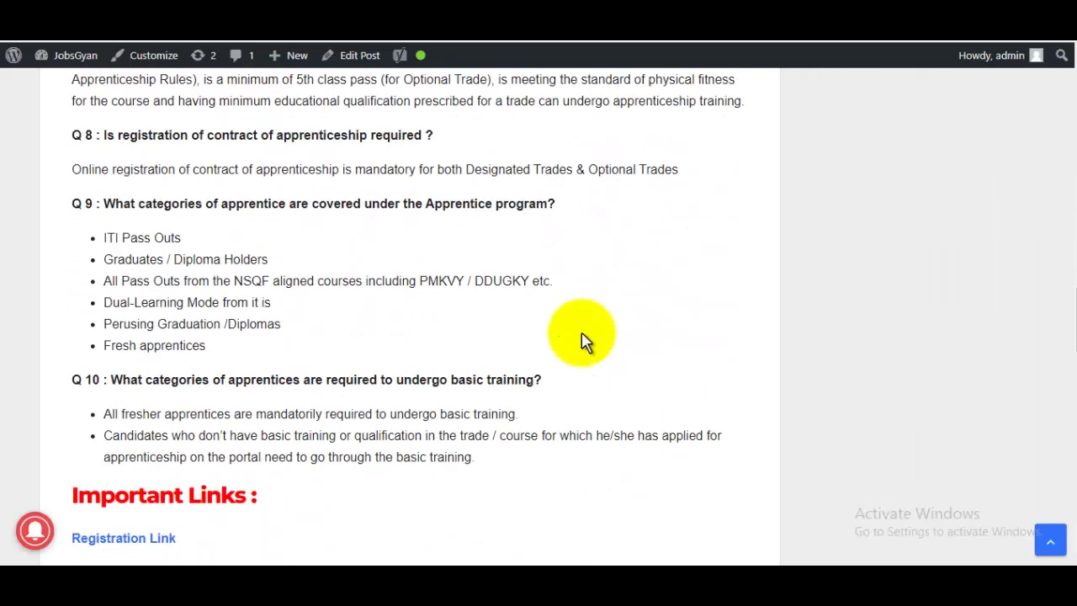
pyautogui.scroll(5, 583, 337)
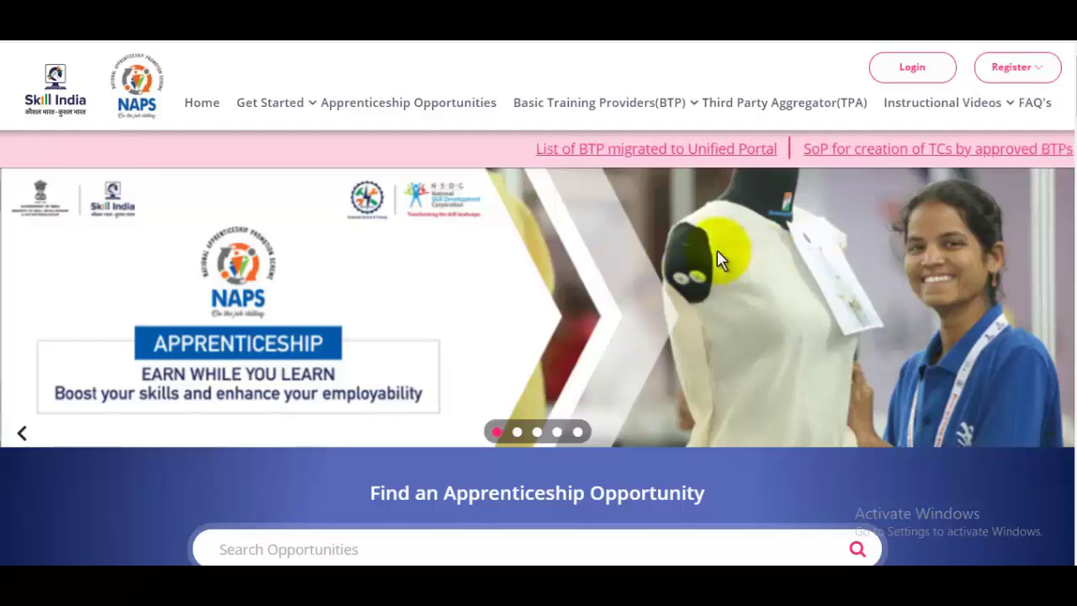
# Browse the NAPS home page and open the header's Register menu for candidate registration
pyautogui.scroll(-2, 732, 272)
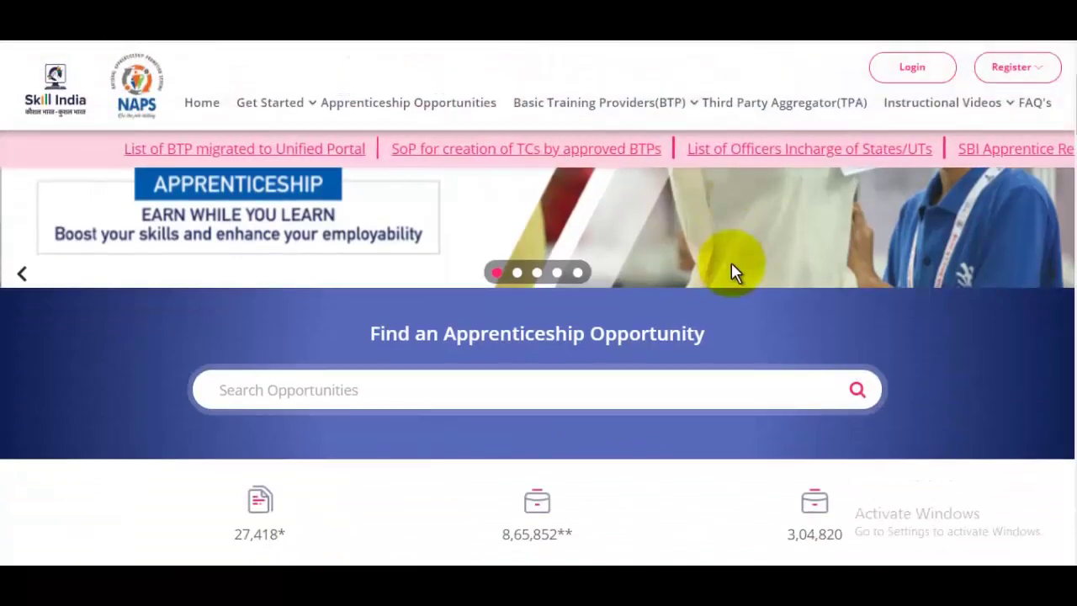
pyautogui.scroll(2, 731, 268)
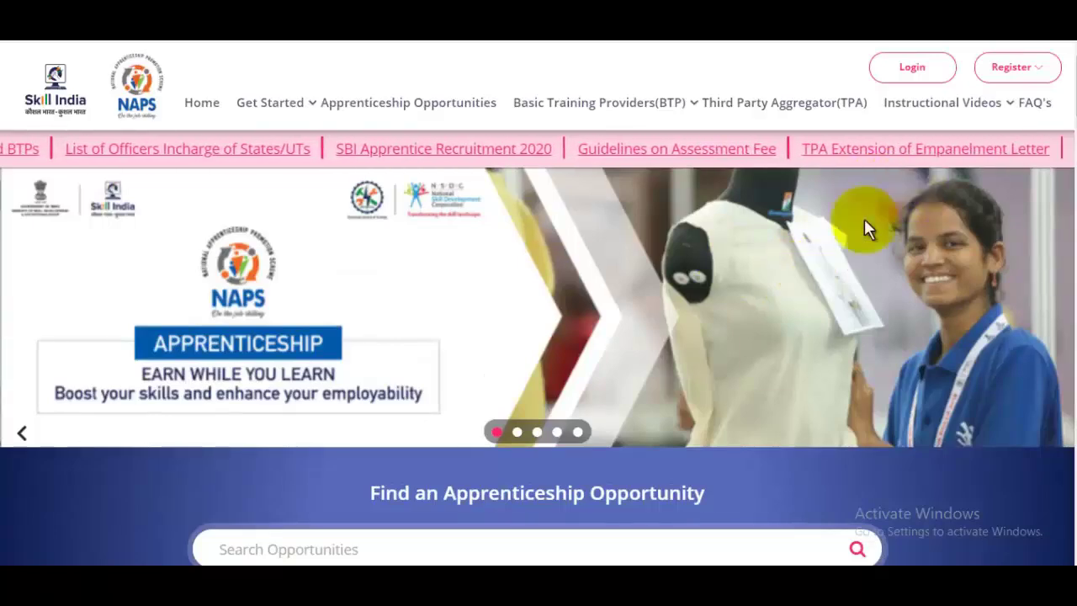
pyautogui.scroll(-2, 839, 226)
pyautogui.scroll(3, 839, 227)
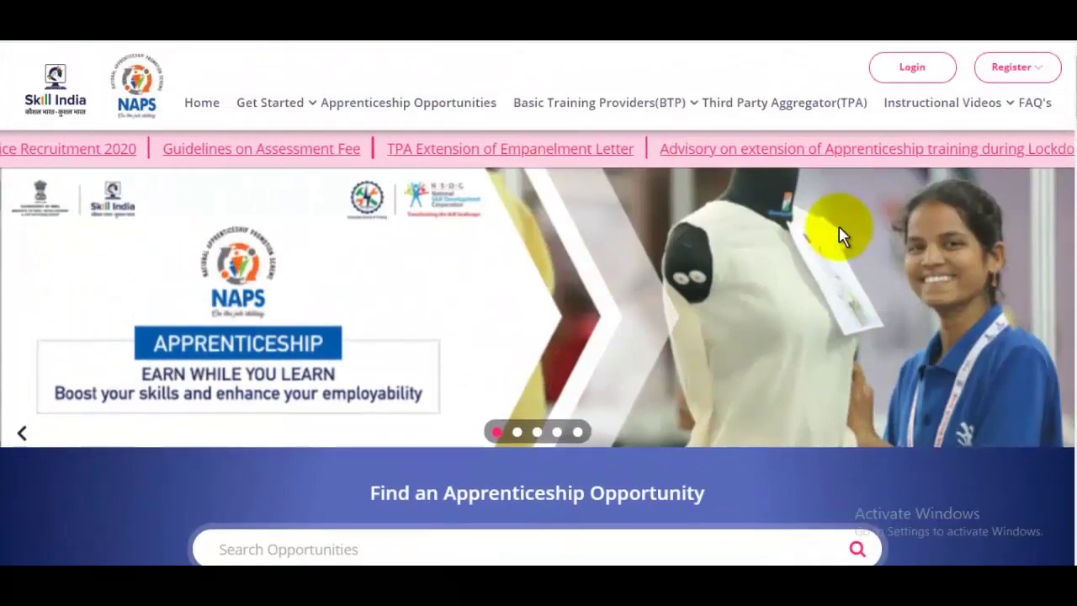
pyautogui.click(1023, 74)
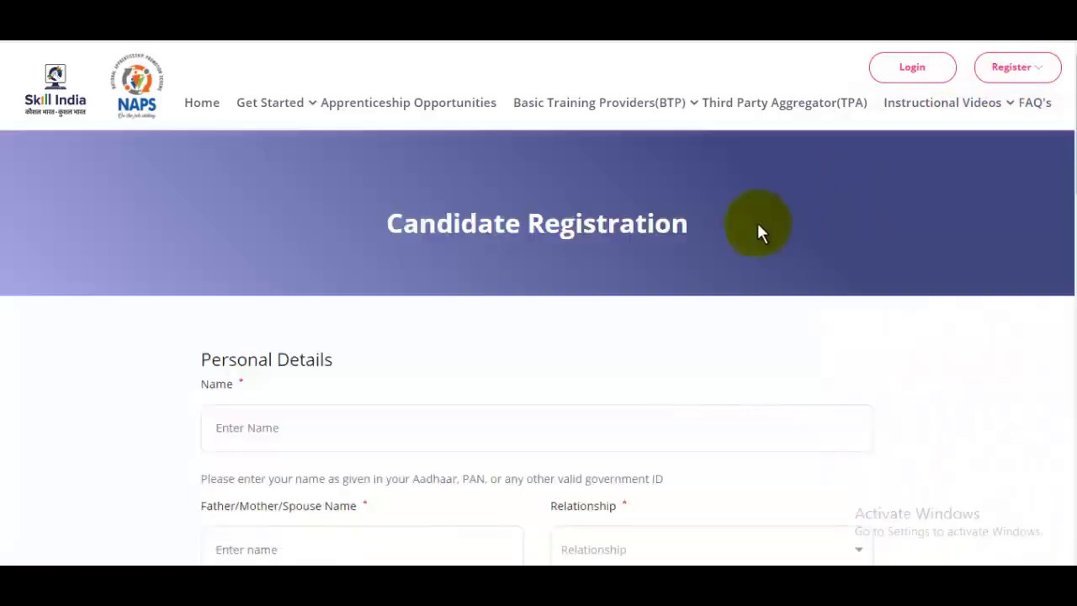
# Enter the candidate's full name in the Name field
pyautogui.scroll(-2, 752, 230)
pyautogui.click(363, 262)
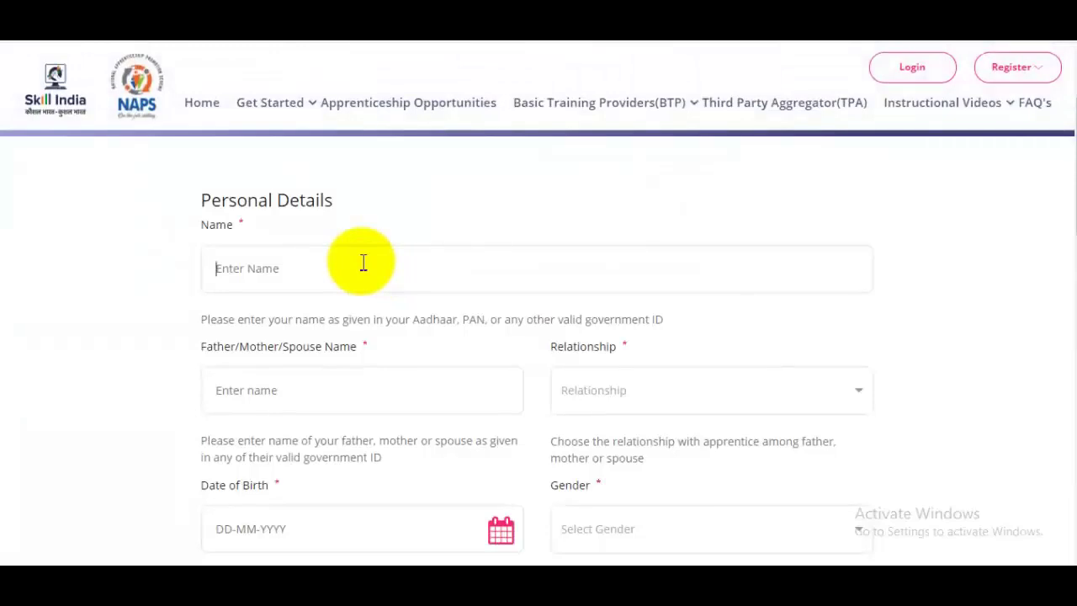
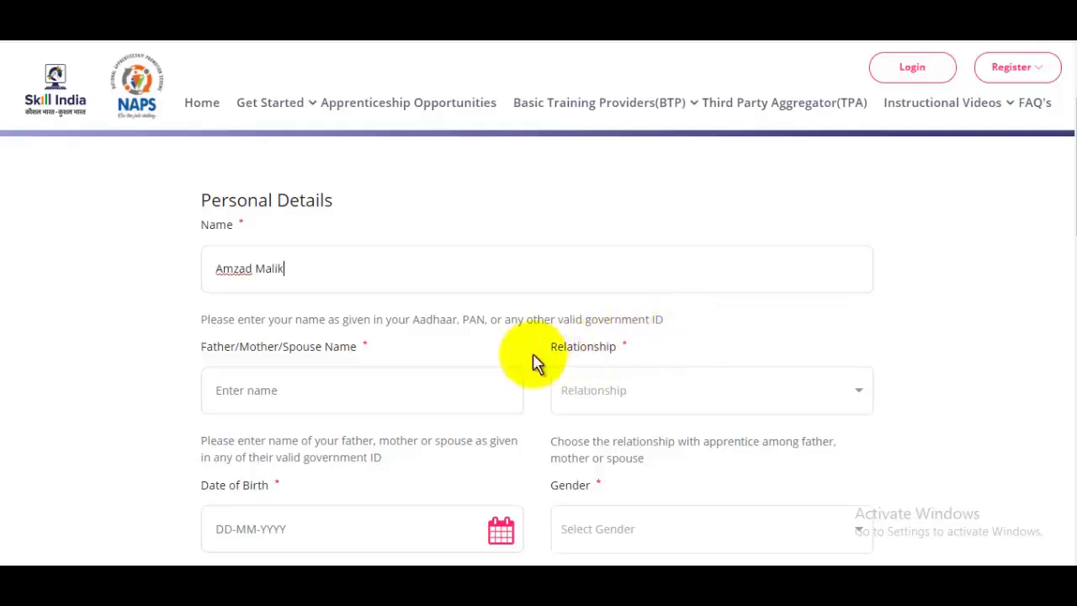
# Enter the father's name and choose Father as the relationship
pyautogui.scroll(-2, 344, 280)
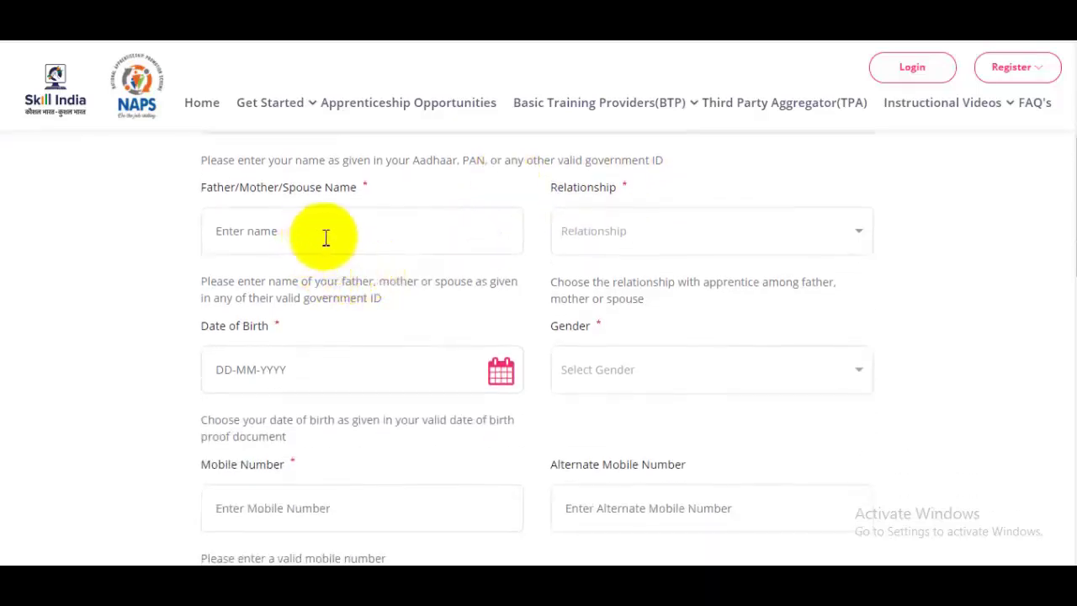
pyautogui.click(341, 238)
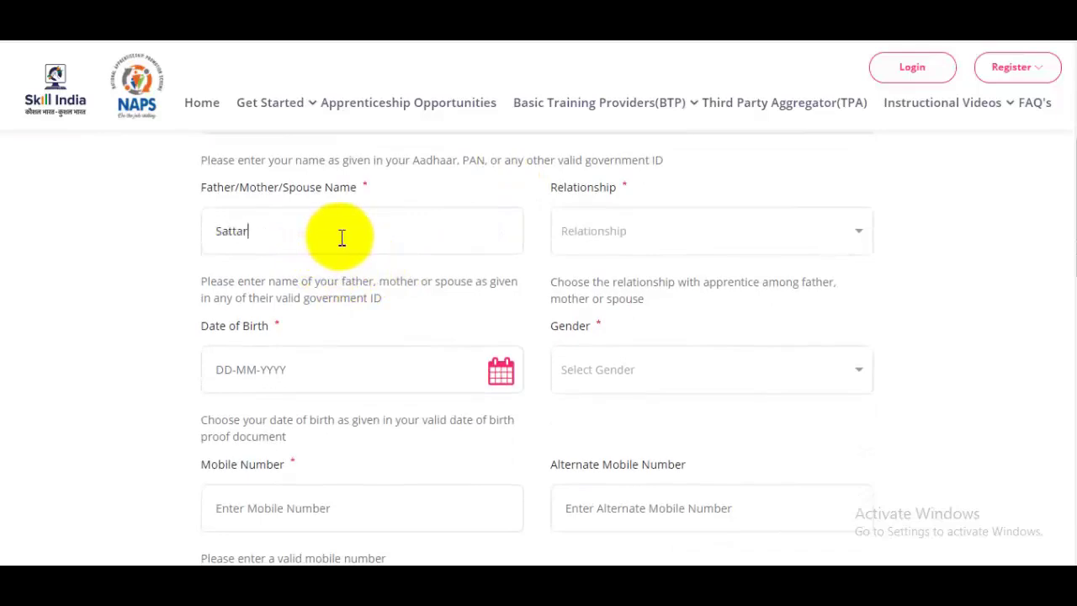
pyautogui.click(646, 242)
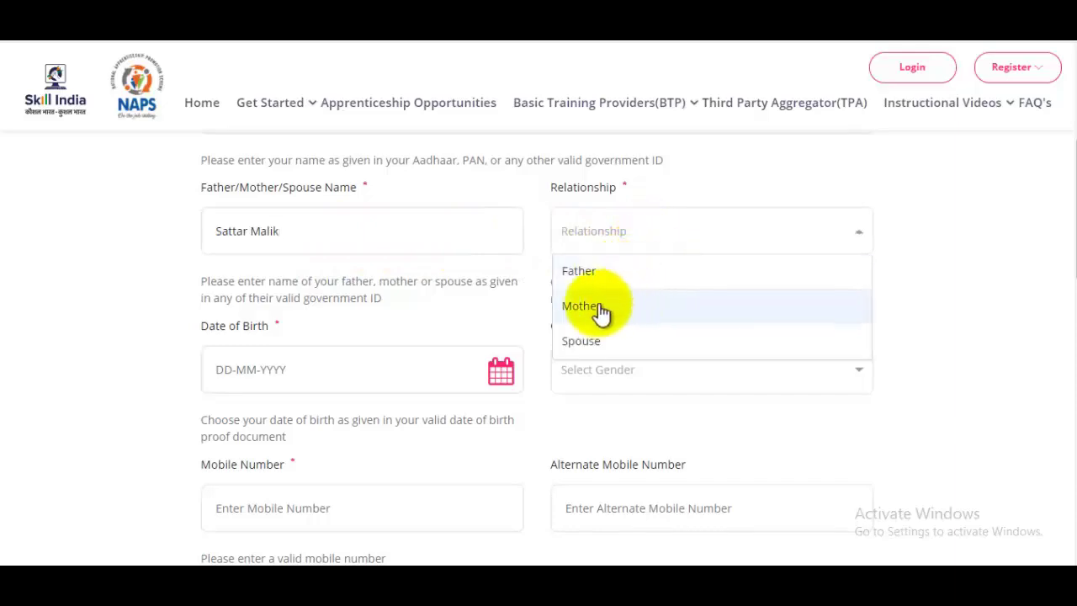
pyautogui.click(608, 271)
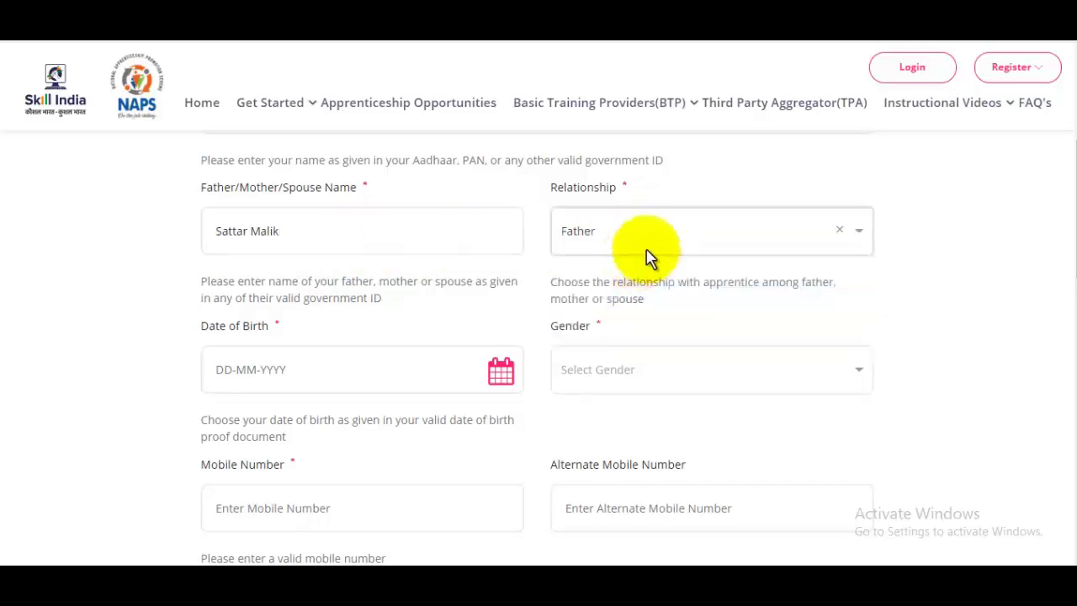
pyautogui.scroll(-1, 648, 257)
# Set the date of birth to 2 May 1997 using the calendar
pyautogui.click(505, 289)
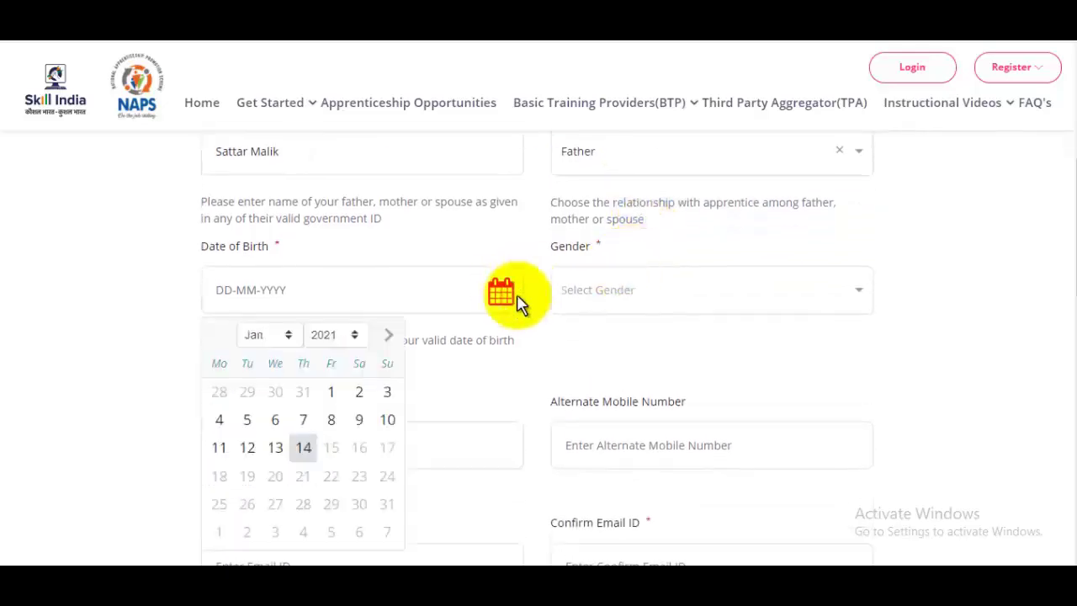
pyautogui.click(341, 336)
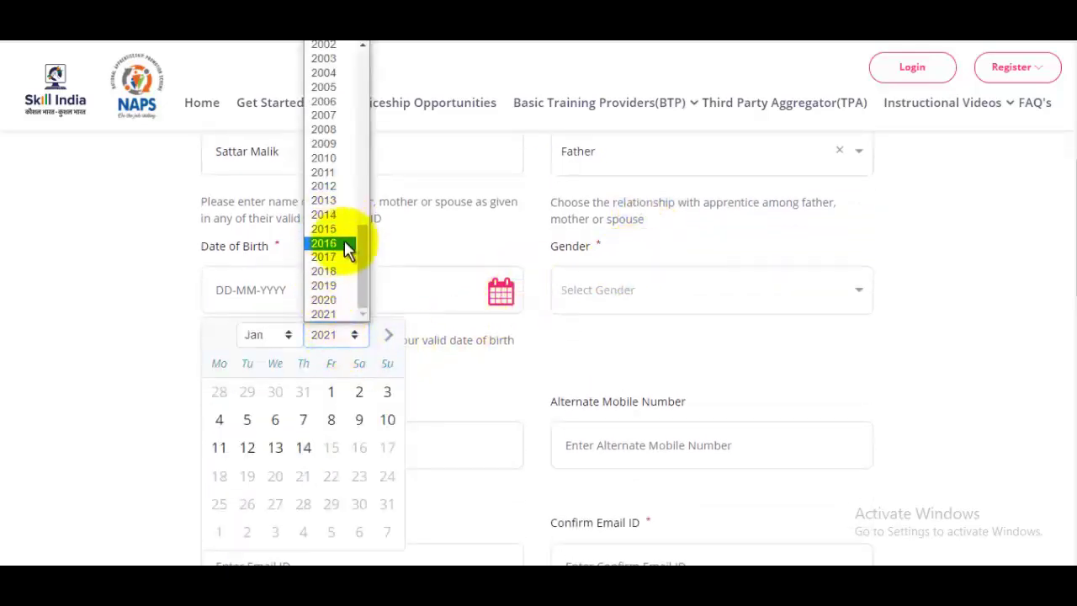
pyautogui.scroll(1, 364, 257)
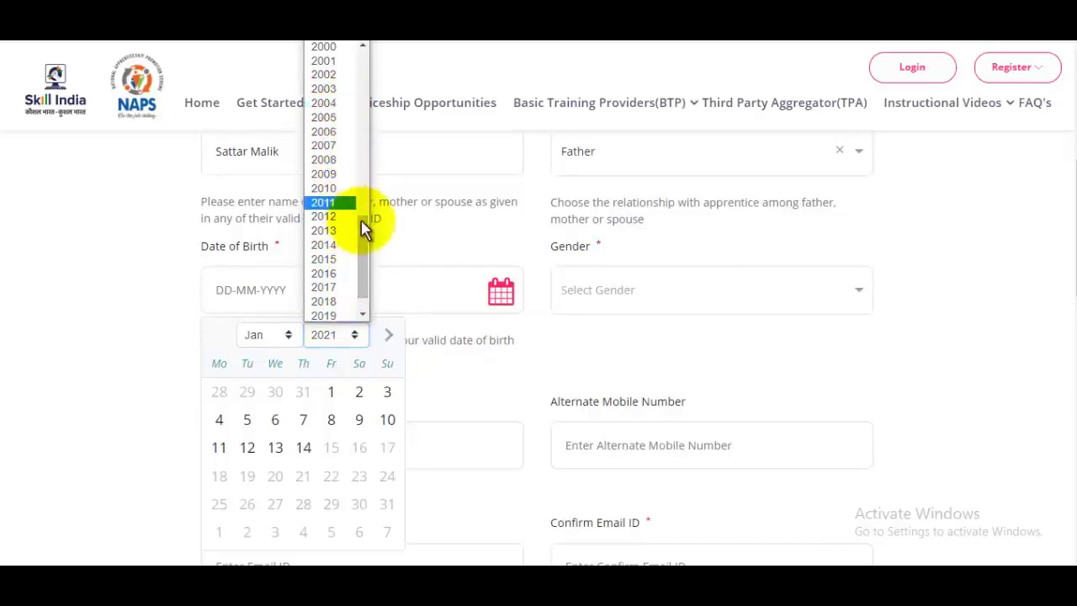
pyautogui.scroll(1, 364, 226)
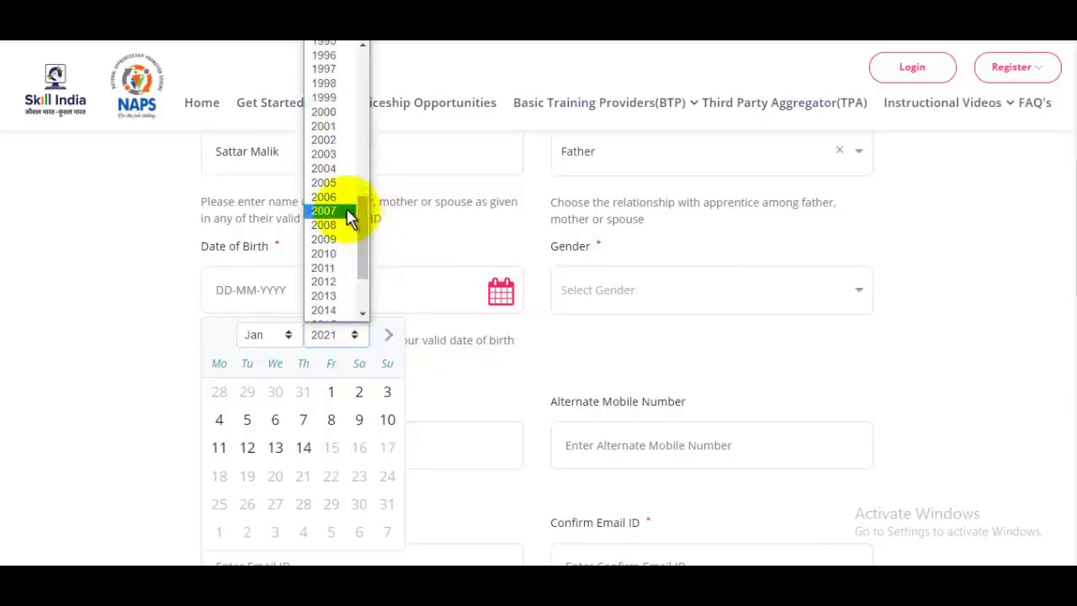
pyautogui.click(332, 71)
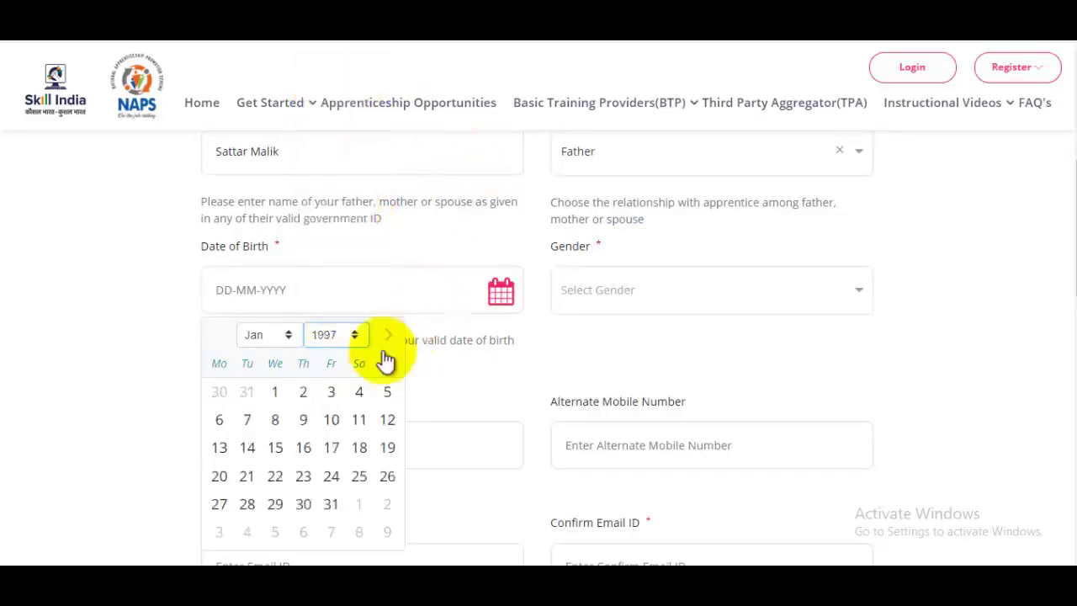
pyautogui.click(271, 334)
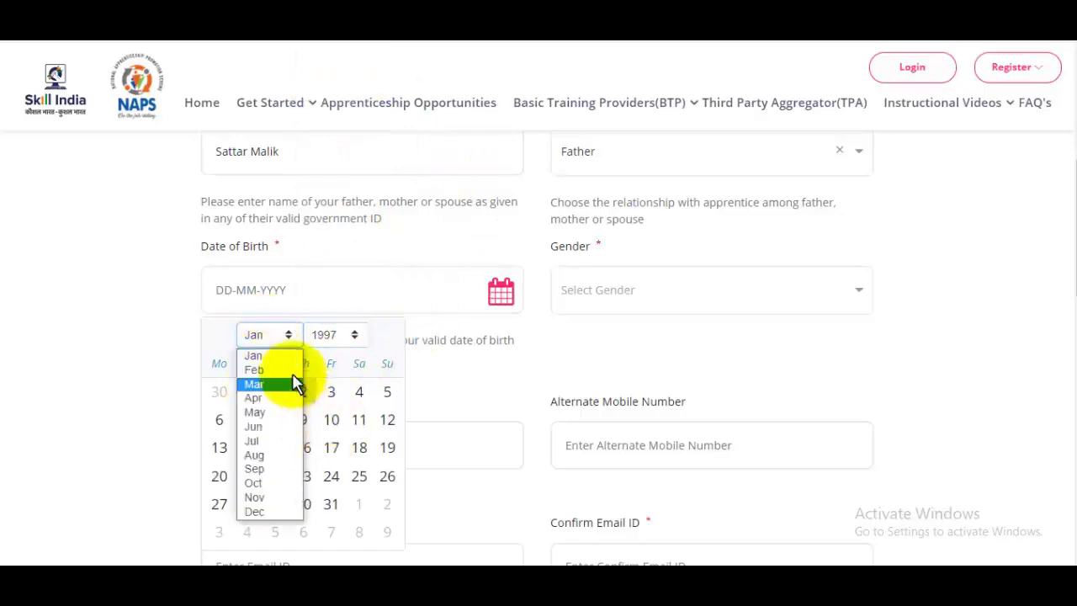
pyautogui.click(261, 413)
pyautogui.click(331, 392)
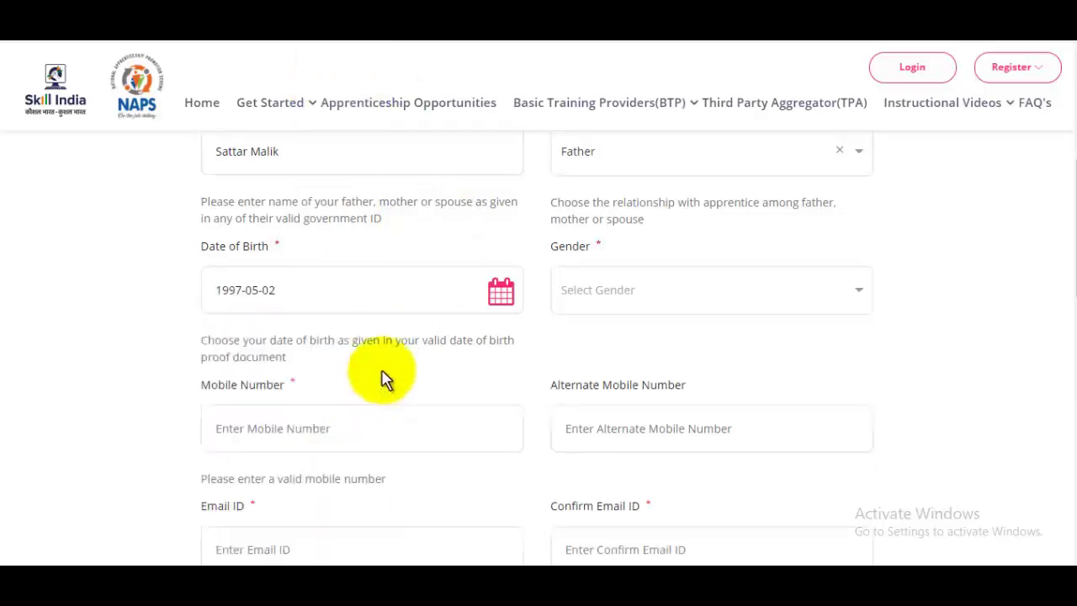
# Set the gender to Male
pyautogui.click(662, 299)
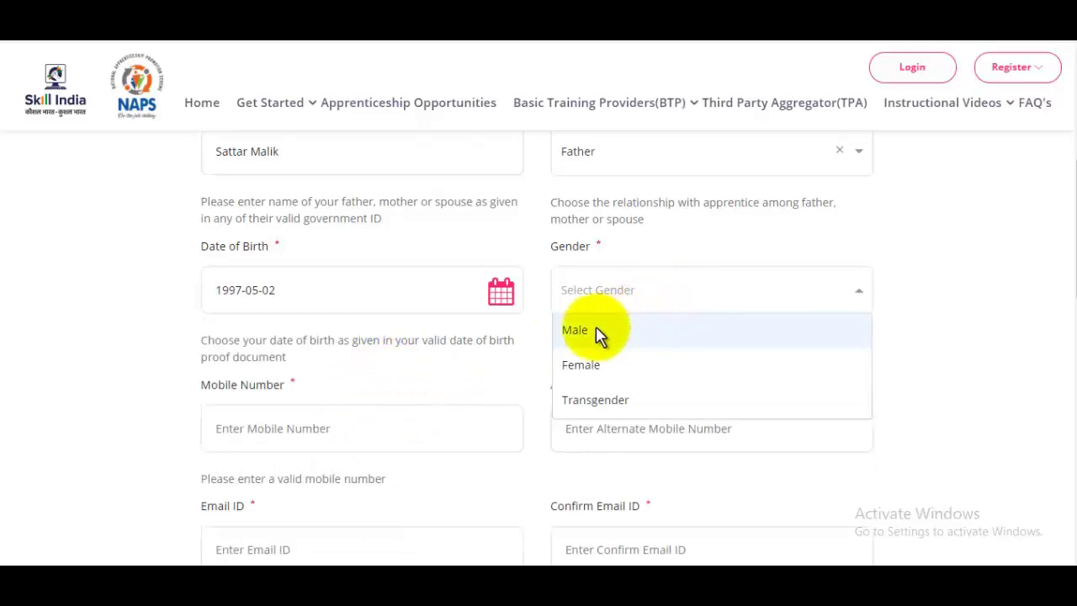
pyautogui.click(596, 332)
pyautogui.scroll(-1, 741, 332)
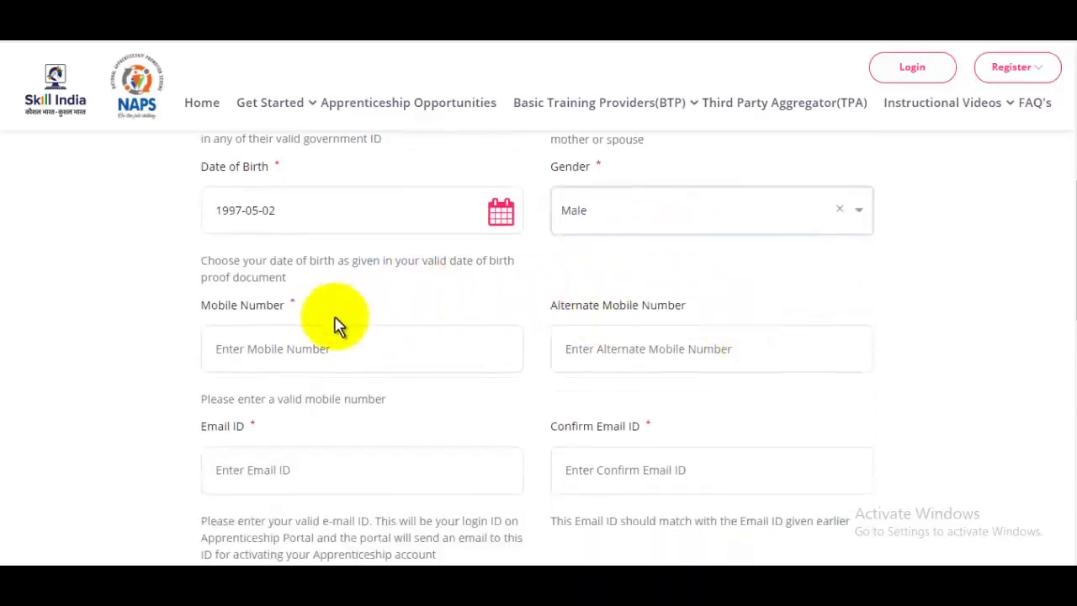
# Fill in the mobile and alternate mobile numbers, then the e-mail address and its confirmation
pyautogui.click(314, 338)
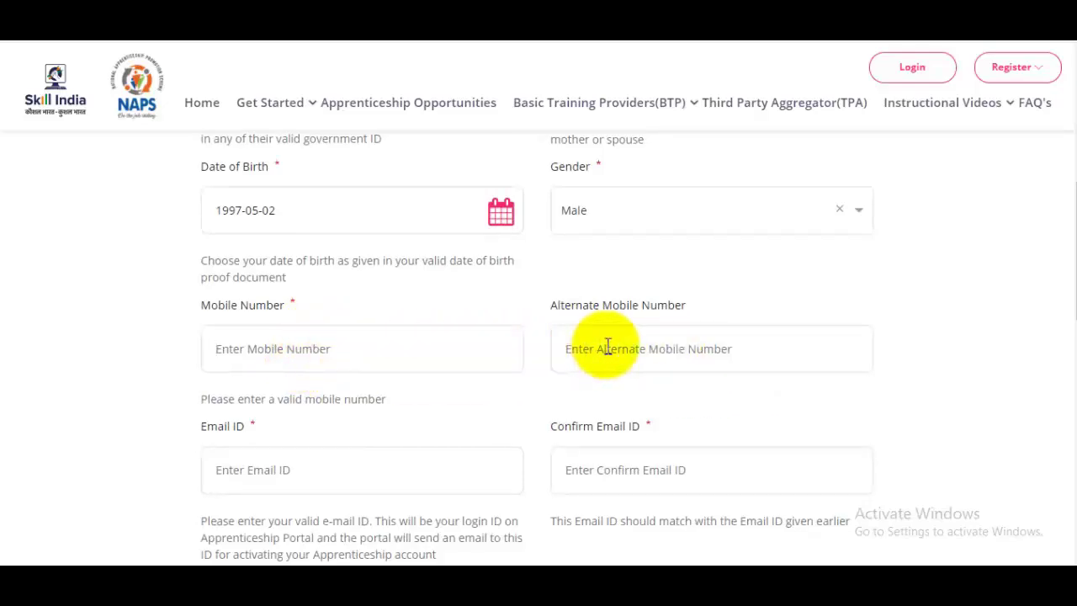
pyautogui.click(633, 348)
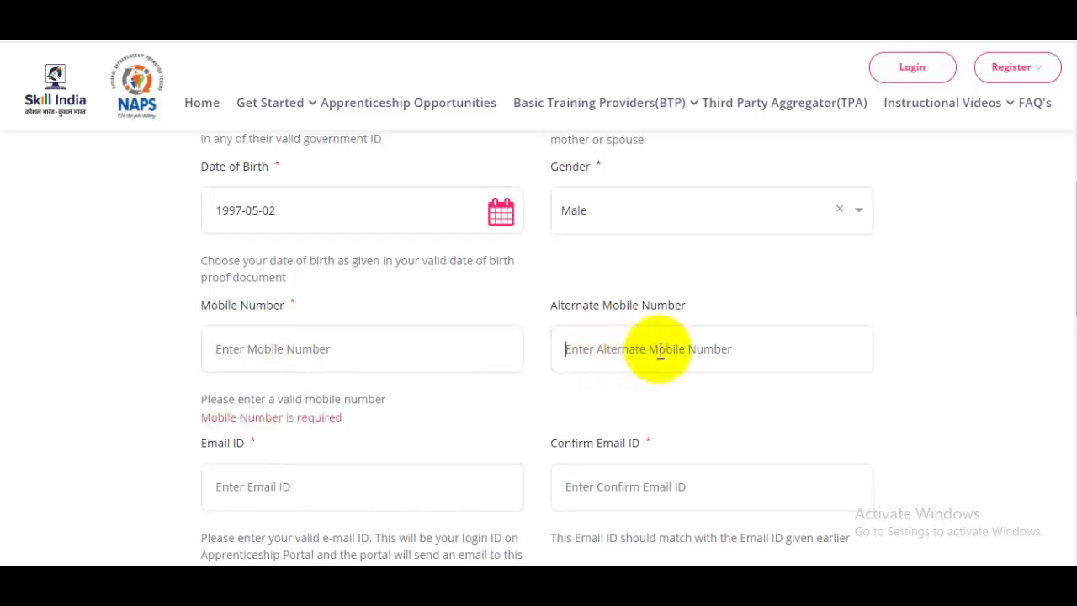
pyautogui.scroll(-3, 655, 291)
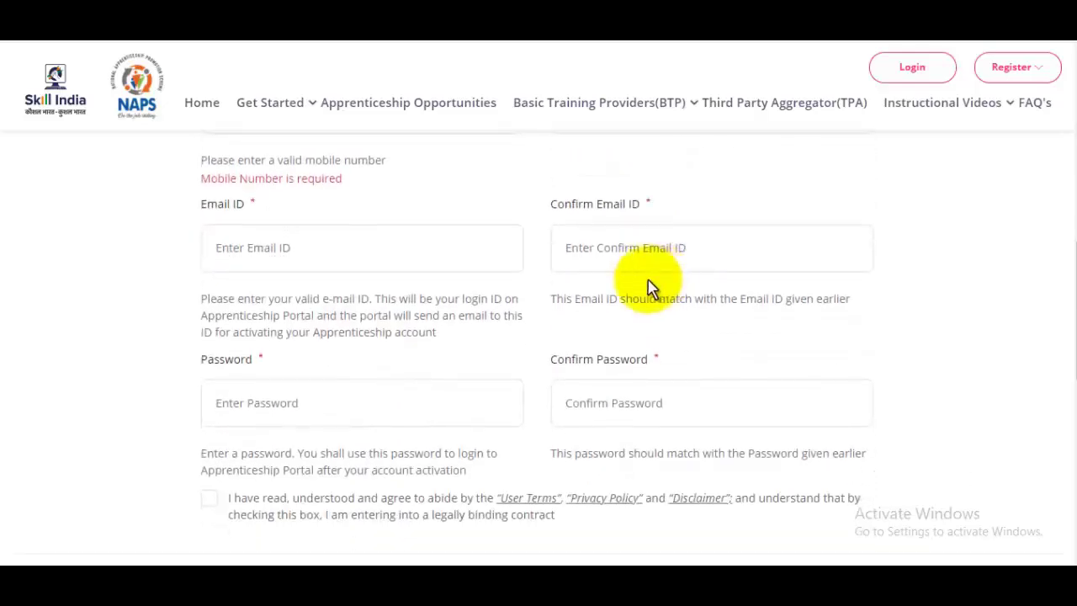
pyautogui.click(305, 247)
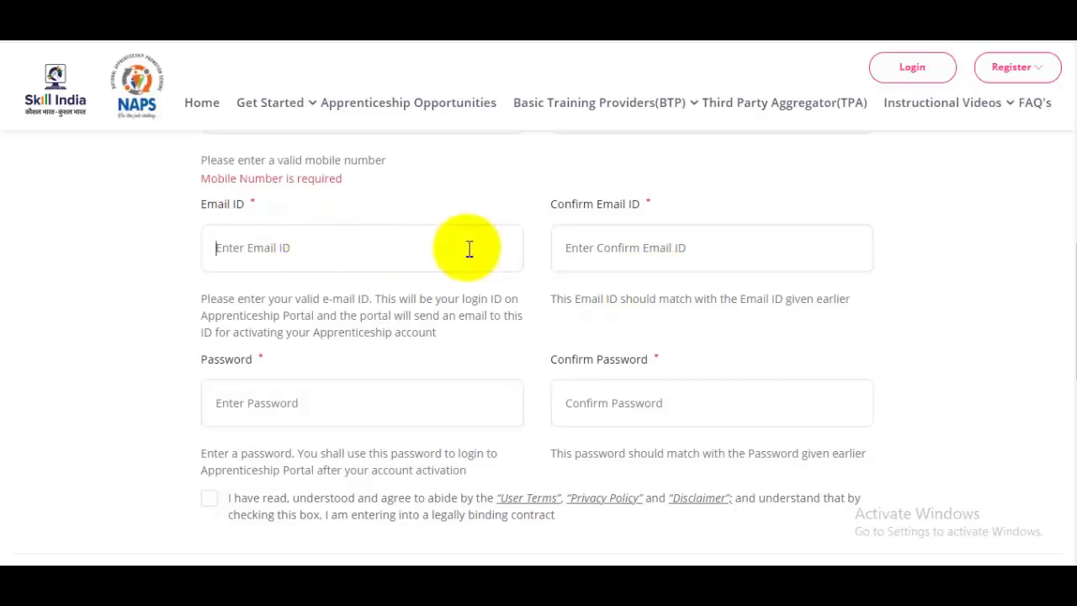
pyautogui.click(587, 245)
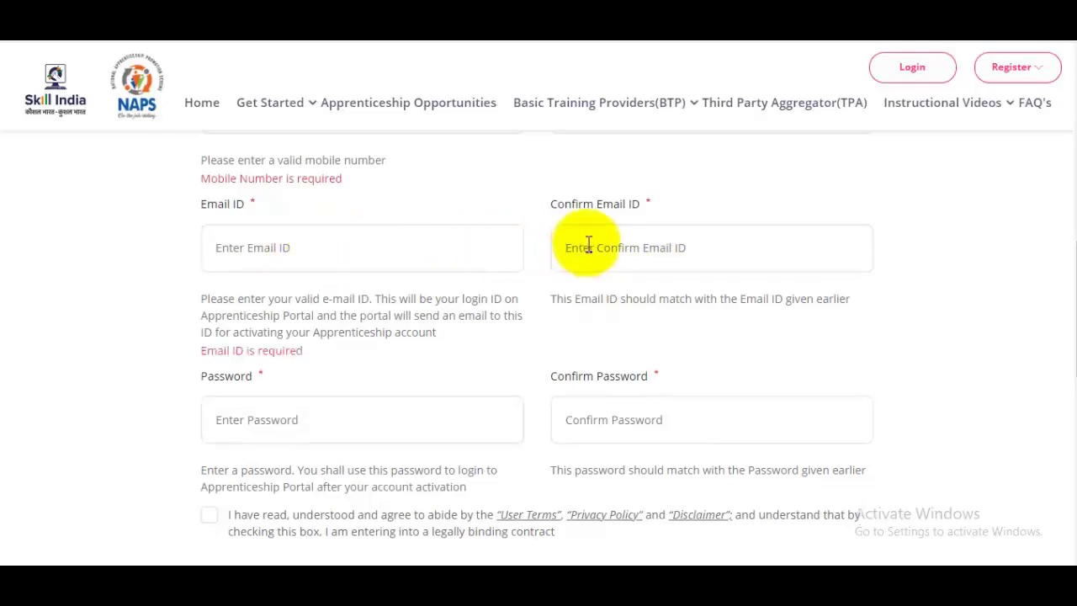
pyautogui.scroll(-1, 586, 245)
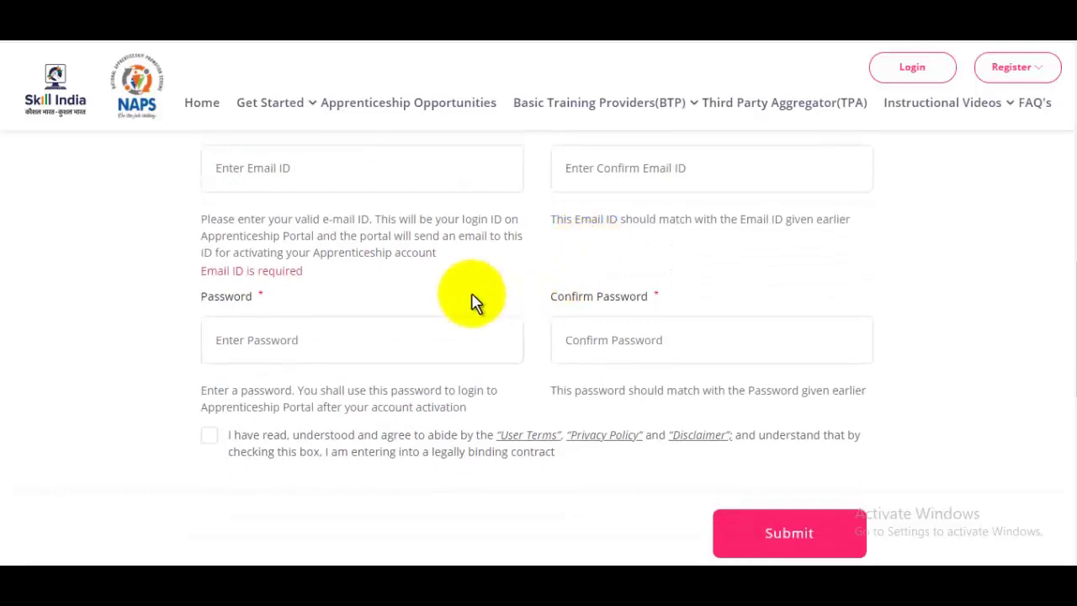
# Enter the account password and confirm it, then review the form
pyautogui.click(297, 345)
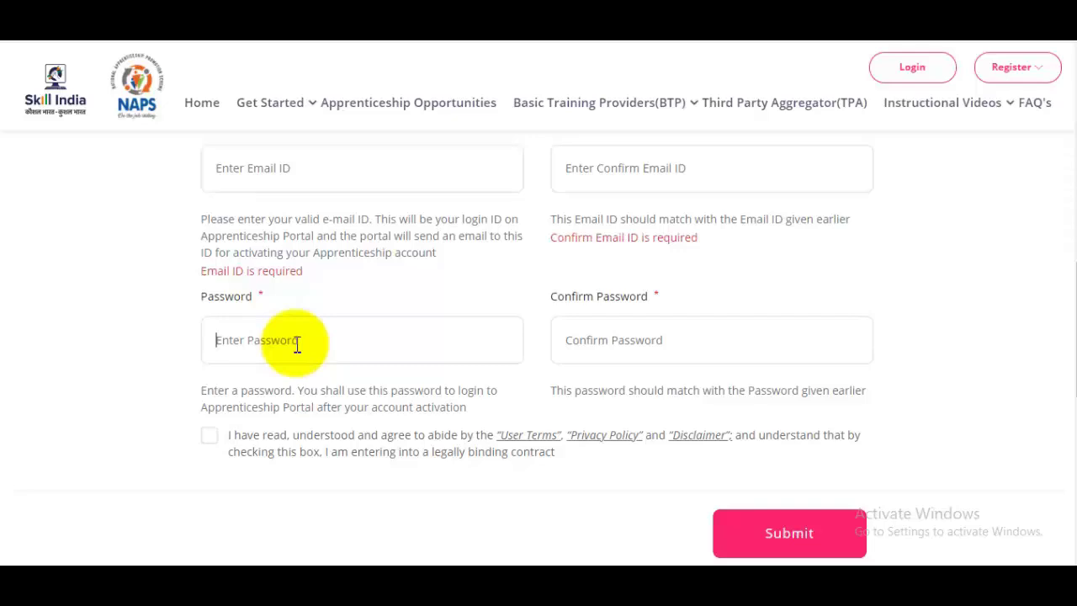
pyautogui.click(646, 342)
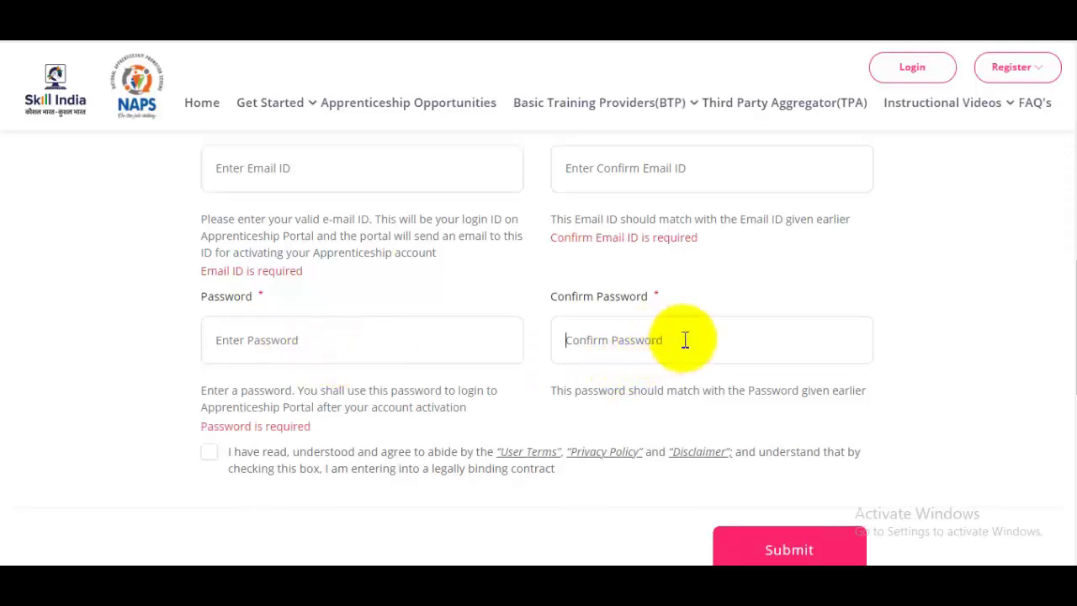
pyautogui.scroll(8, 661, 340)
pyautogui.scroll(2, 684, 340)
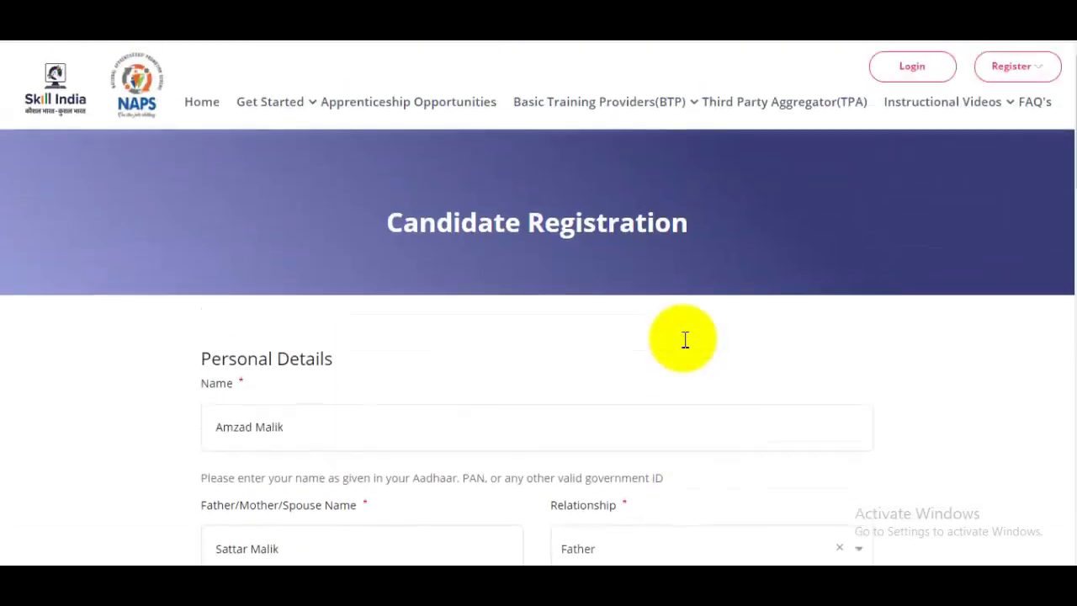
pyautogui.scroll(-5, 684, 340)
pyautogui.scroll(-2, 684, 345)
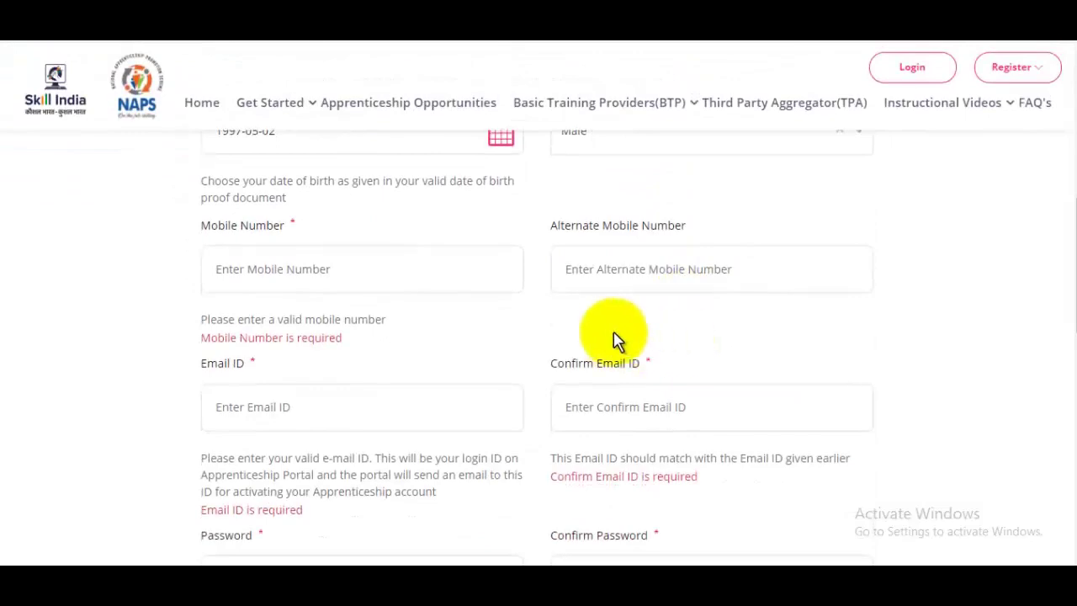
pyautogui.scroll(-3, 614, 334)
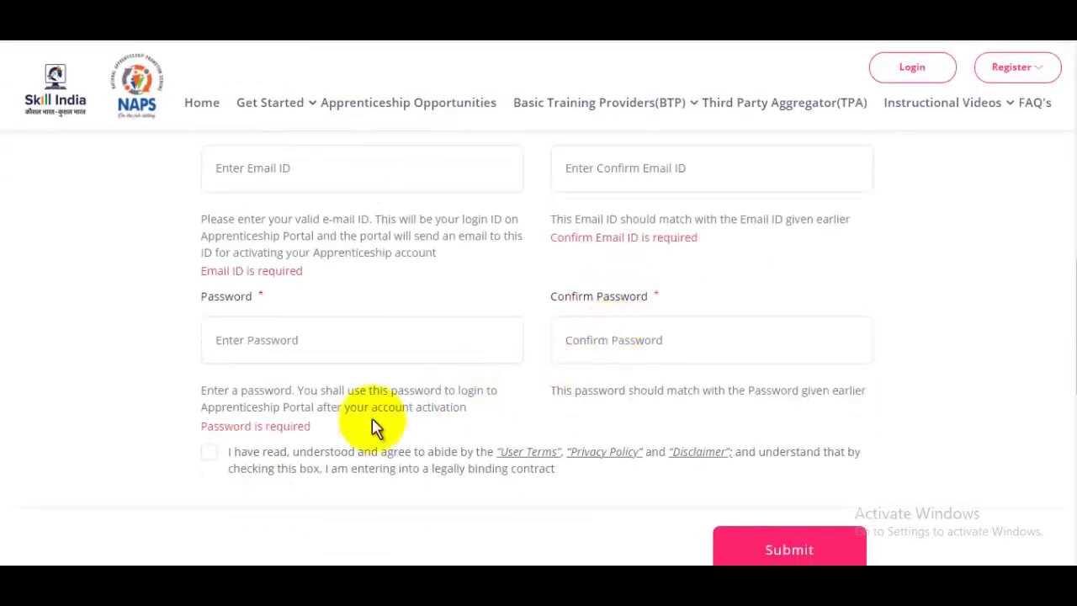
# Accept the terms and conditions and submit the candidate registration
pyautogui.click(213, 458)
pyautogui.scroll(-3, 738, 428)
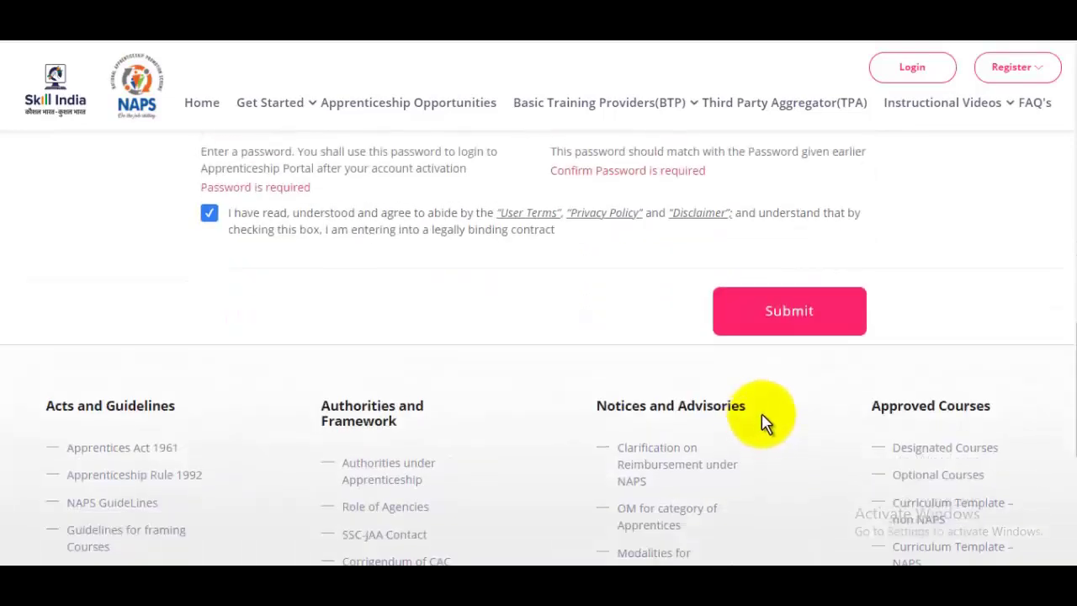
pyautogui.click(810, 341)
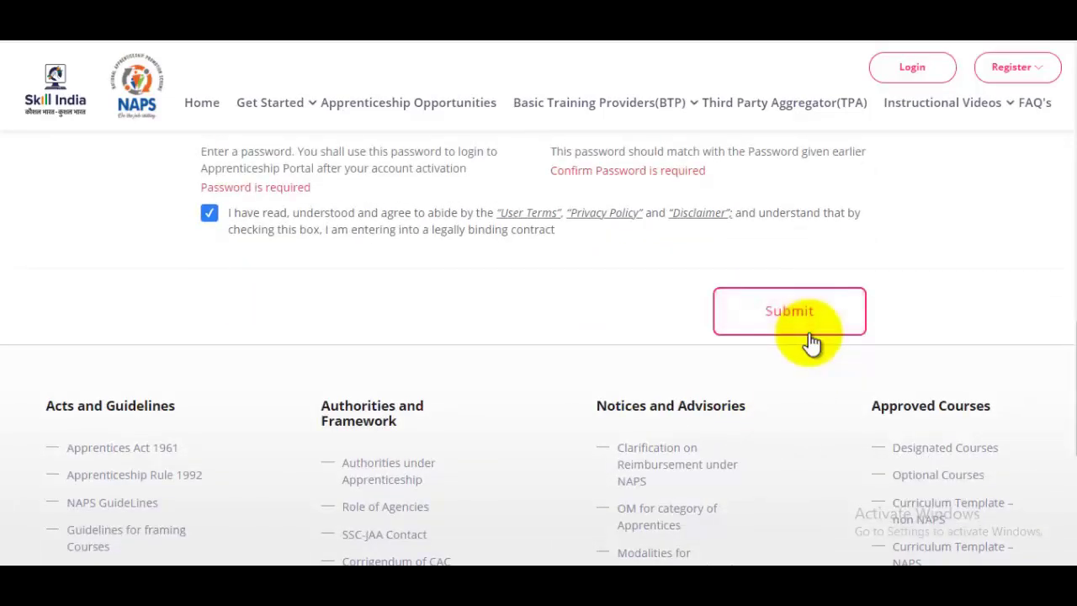
pyautogui.click(808, 332)
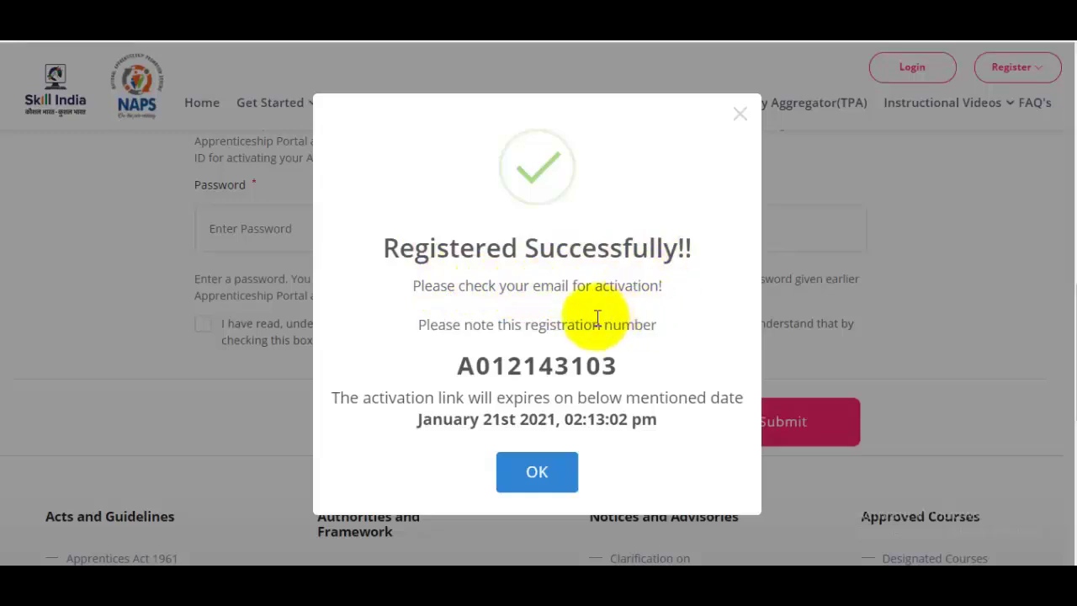
# Copy the registration number from the success message and switch to the Gmail inbox
pyautogui.moveTo(457, 361); pyautogui.dragTo(617, 354)
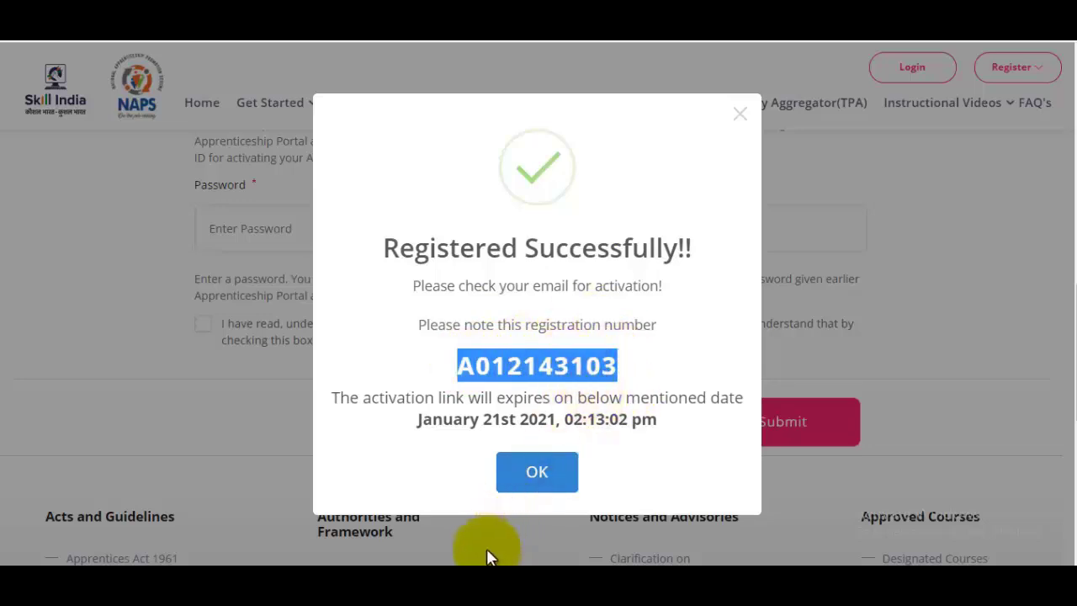
pyautogui.click(457, 577)
pyautogui.click(530, 522)
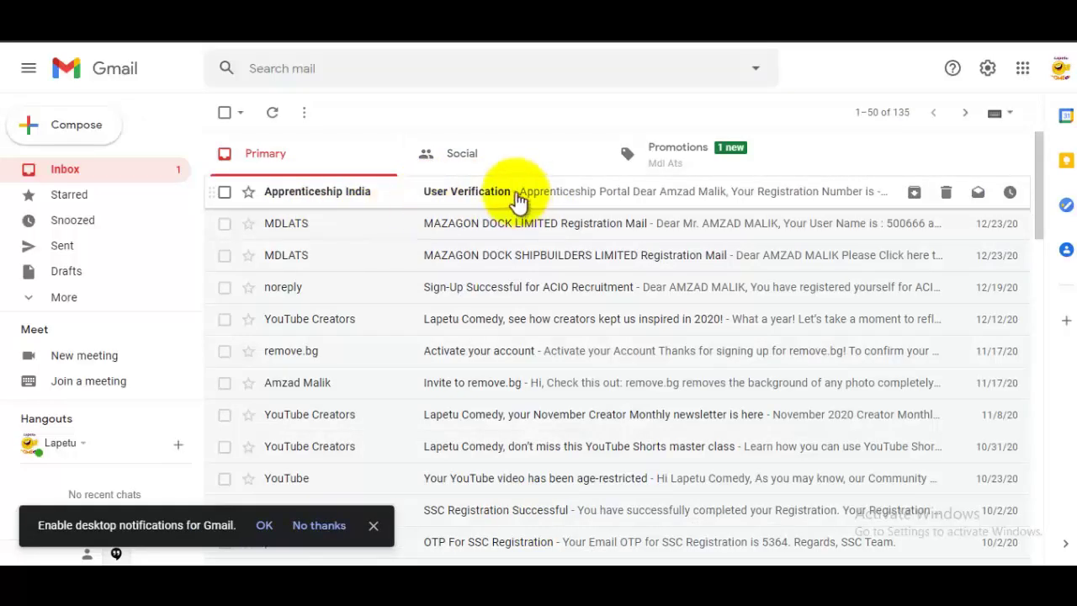
# Open Apprenticeship India's User Verification email and activate the account from it
pyautogui.click(588, 195)
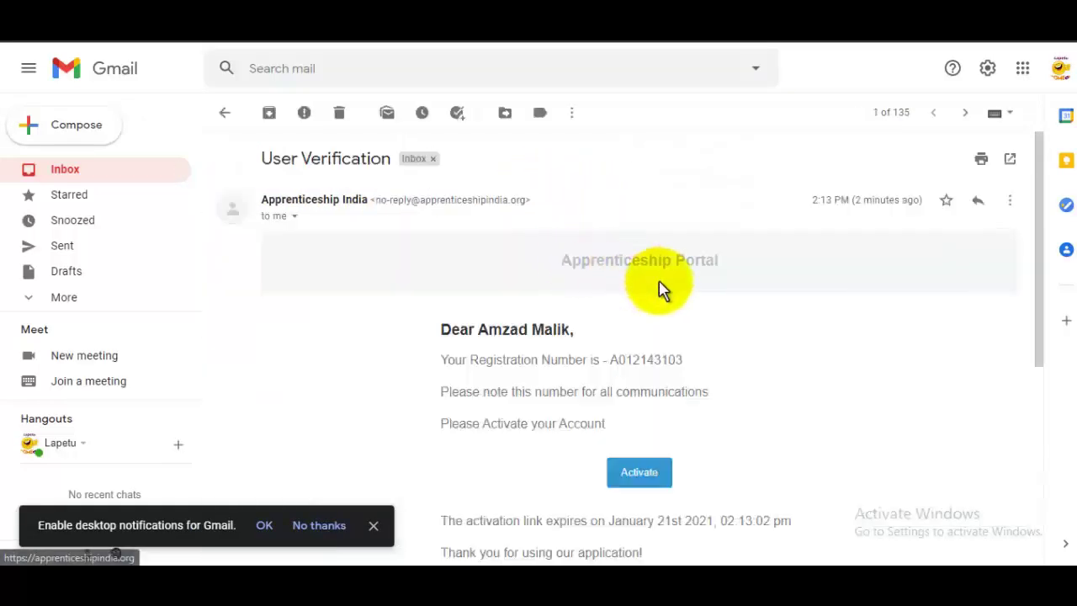
pyautogui.scroll(-2, 661, 286)
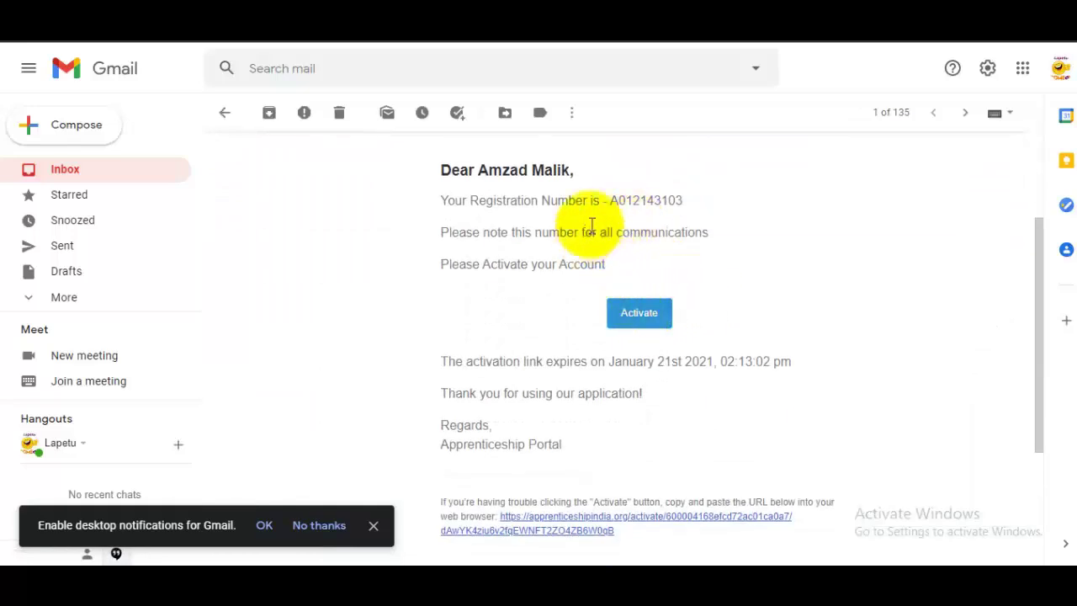
pyautogui.click(639, 316)
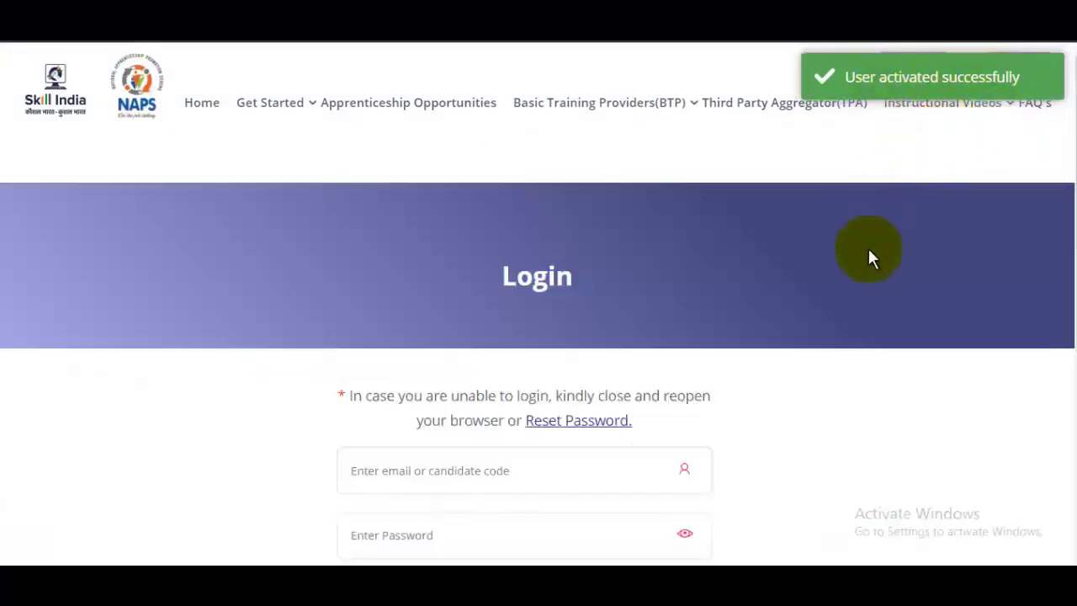
# Log in to the new candidate account, accepting the terms, and open Complete Your Profile
pyautogui.scroll(-1, 867, 273)
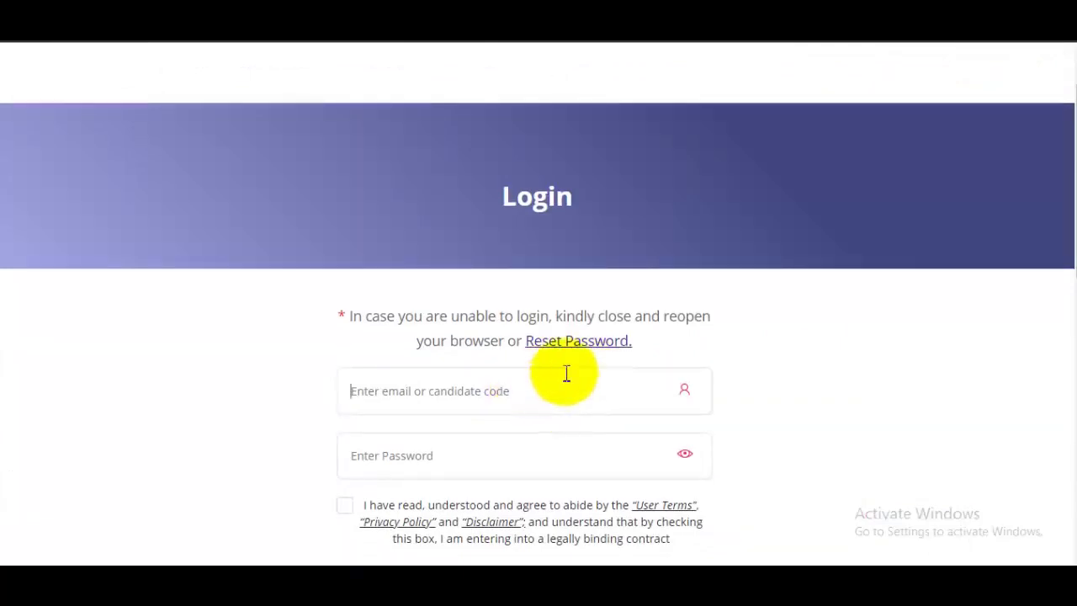
pyautogui.scroll(-2, 555, 362)
pyautogui.click(481, 309)
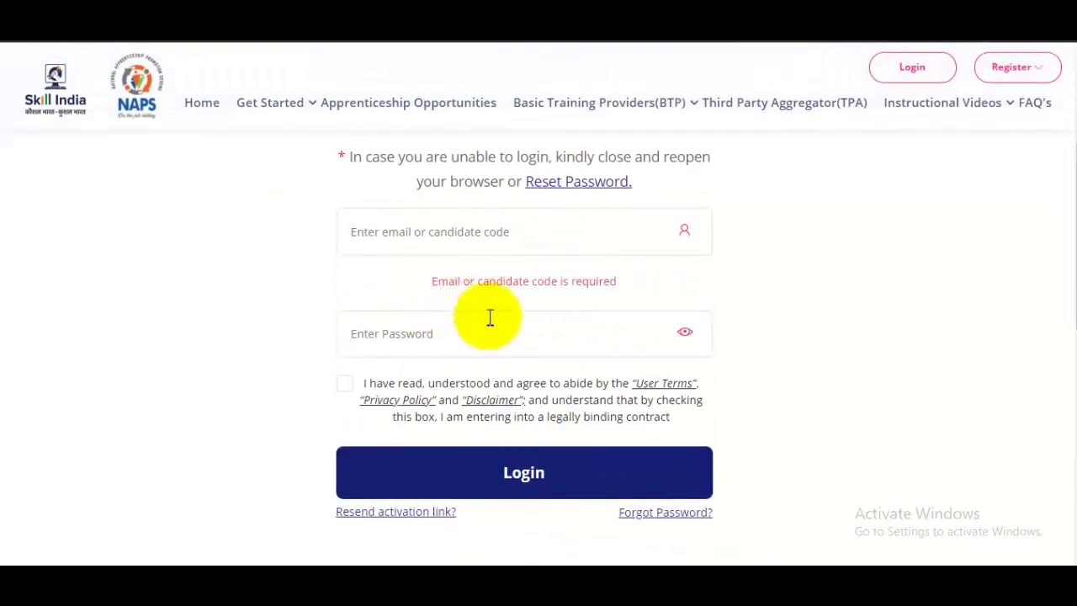
pyautogui.scroll(1, 497, 362)
pyautogui.click(351, 479)
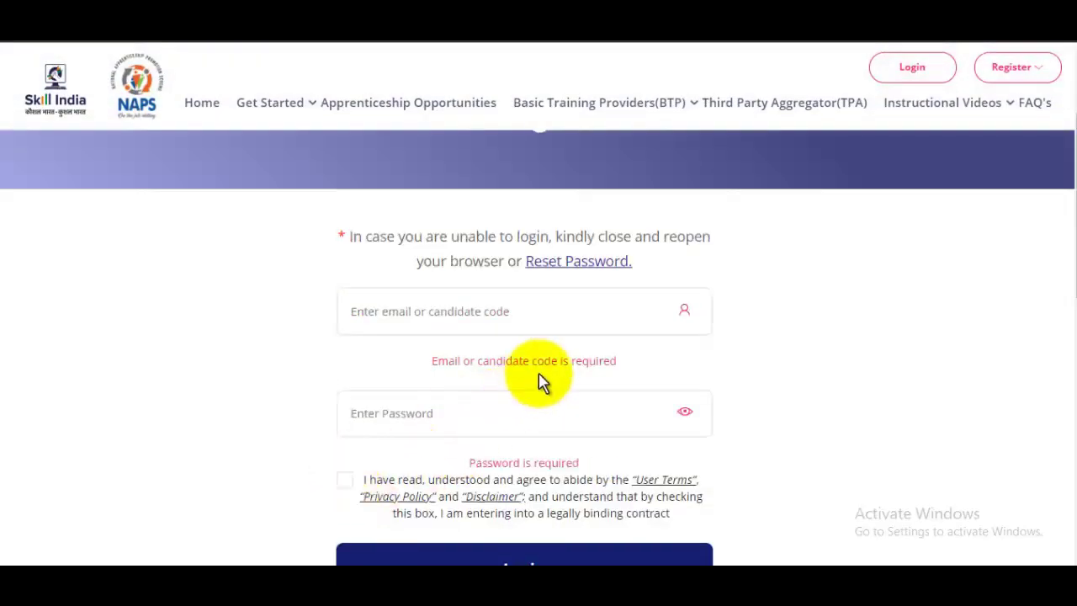
pyautogui.scroll(-3, 565, 445)
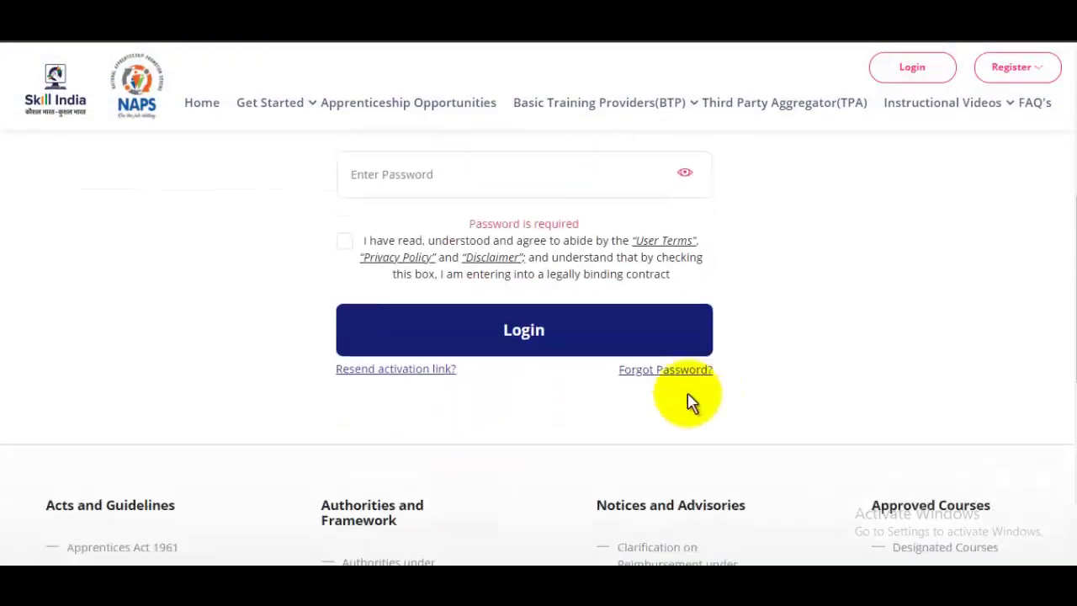
pyautogui.click(547, 345)
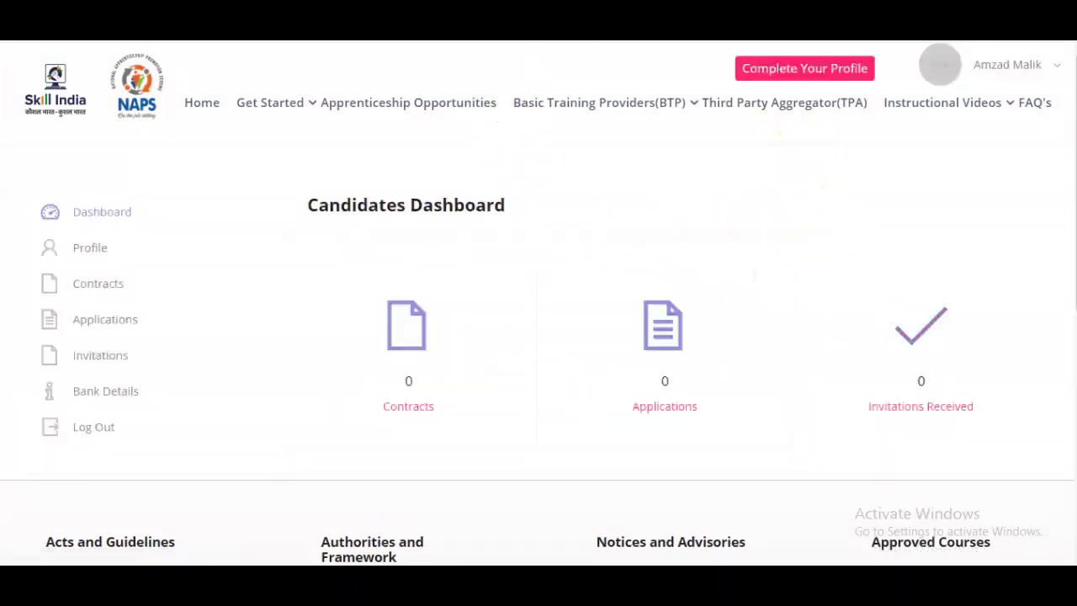
pyautogui.click(832, 74)
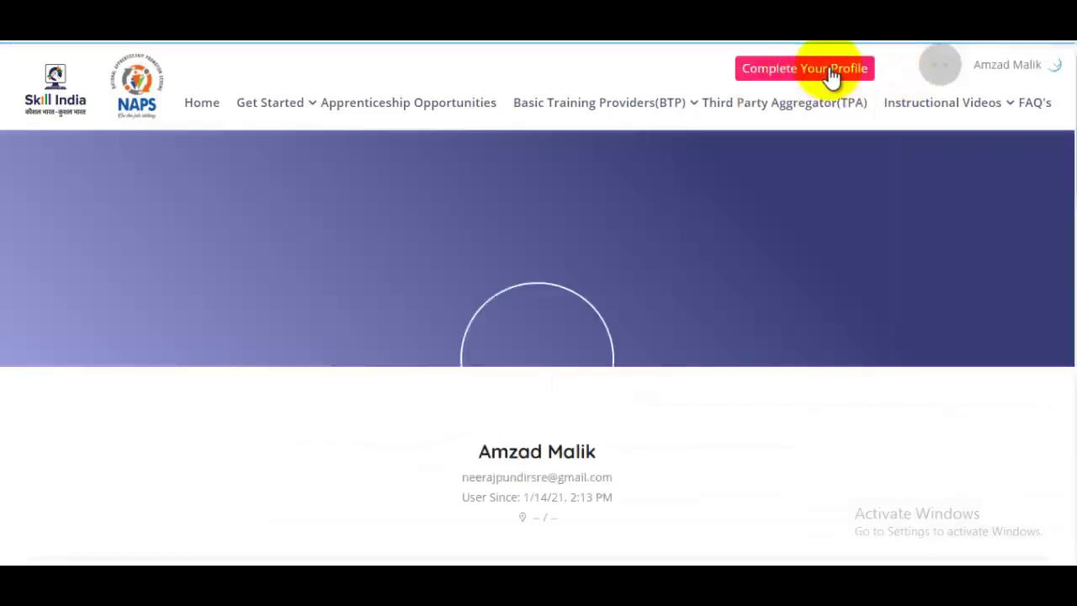
pyautogui.scroll(-2, 776, 160)
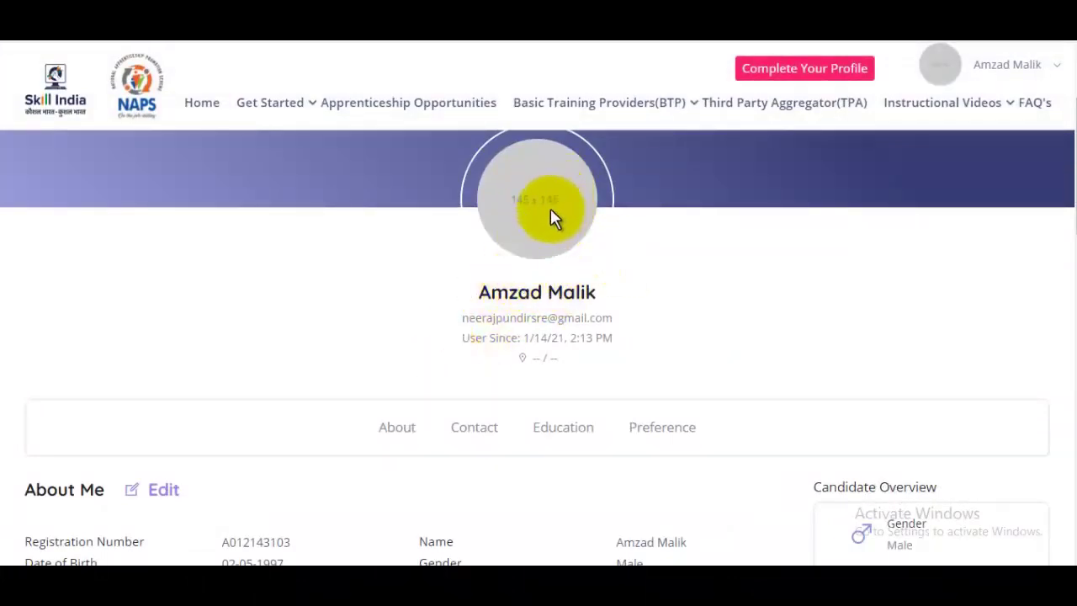
pyautogui.scroll(-3, 530, 211)
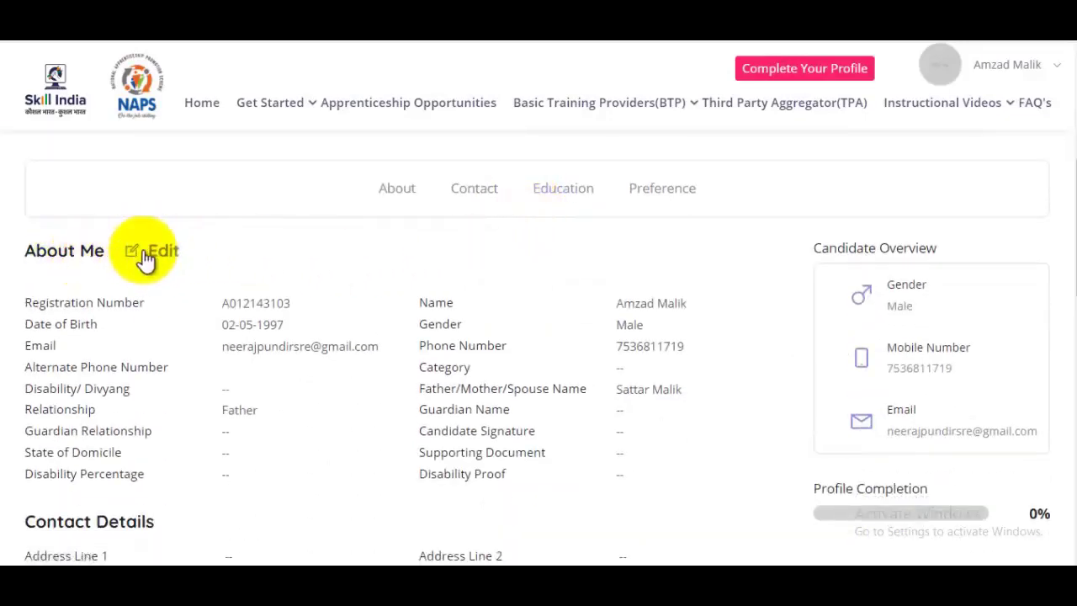
# Edit the About Me details and set Id Proof Type to Others
pyautogui.click(162, 250)
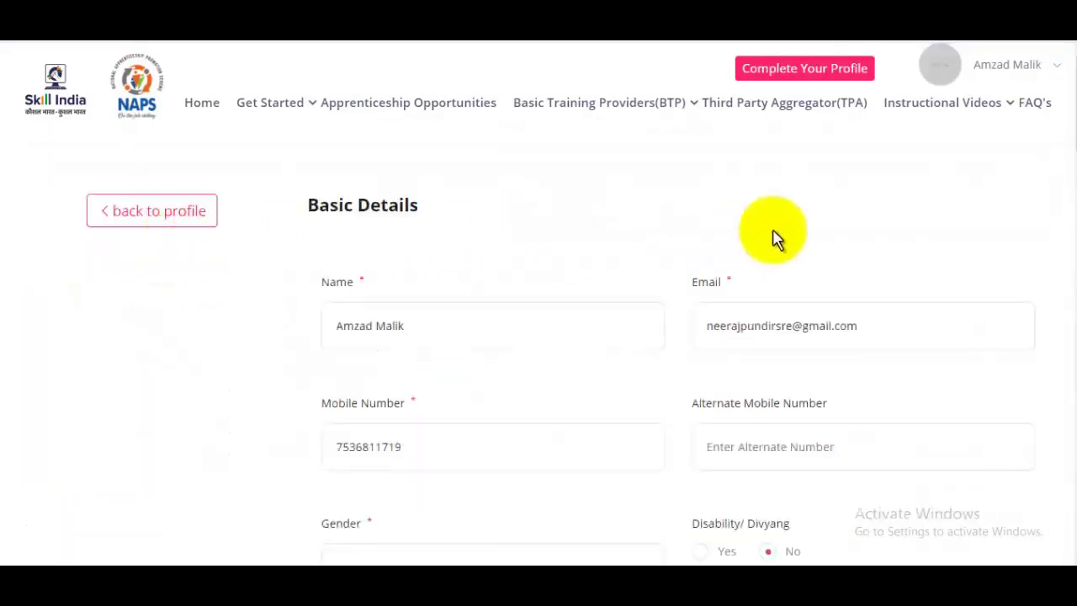
pyautogui.scroll(-1, 775, 238)
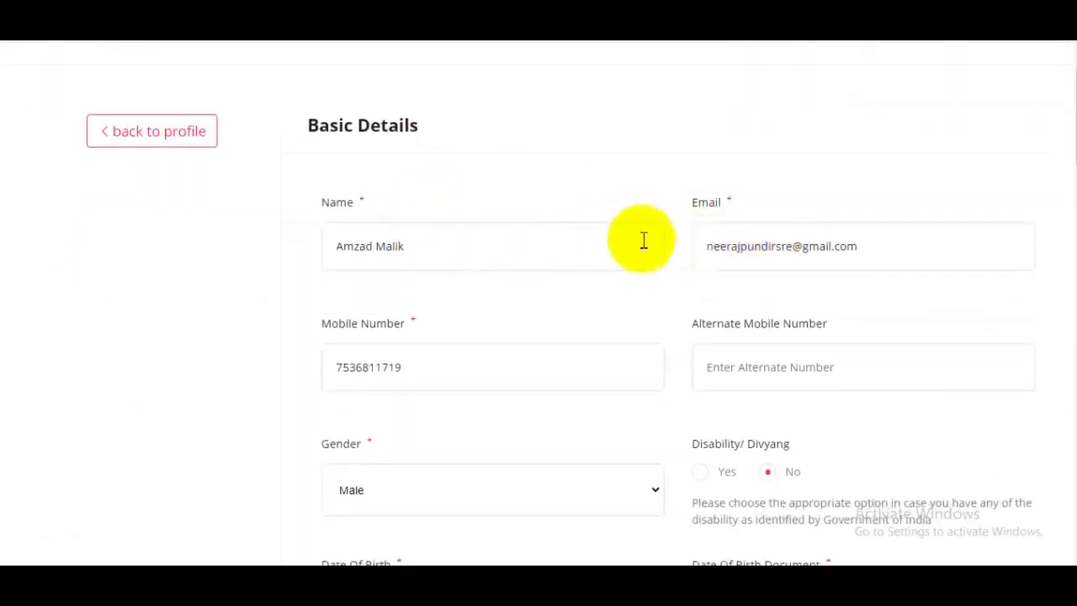
pyautogui.scroll(-3, 772, 240)
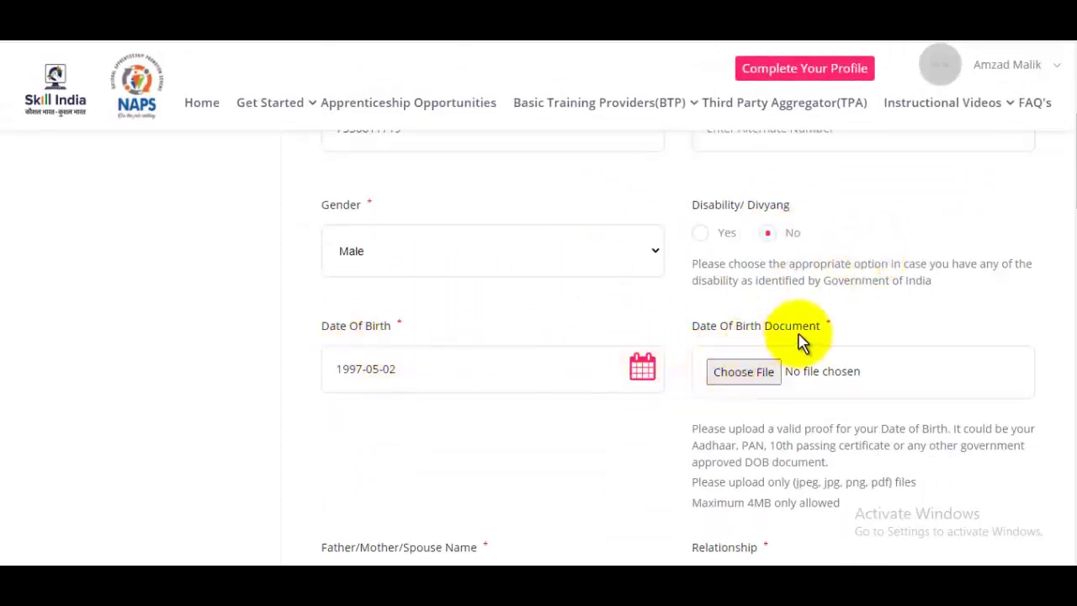
pyautogui.scroll(-1, 801, 341)
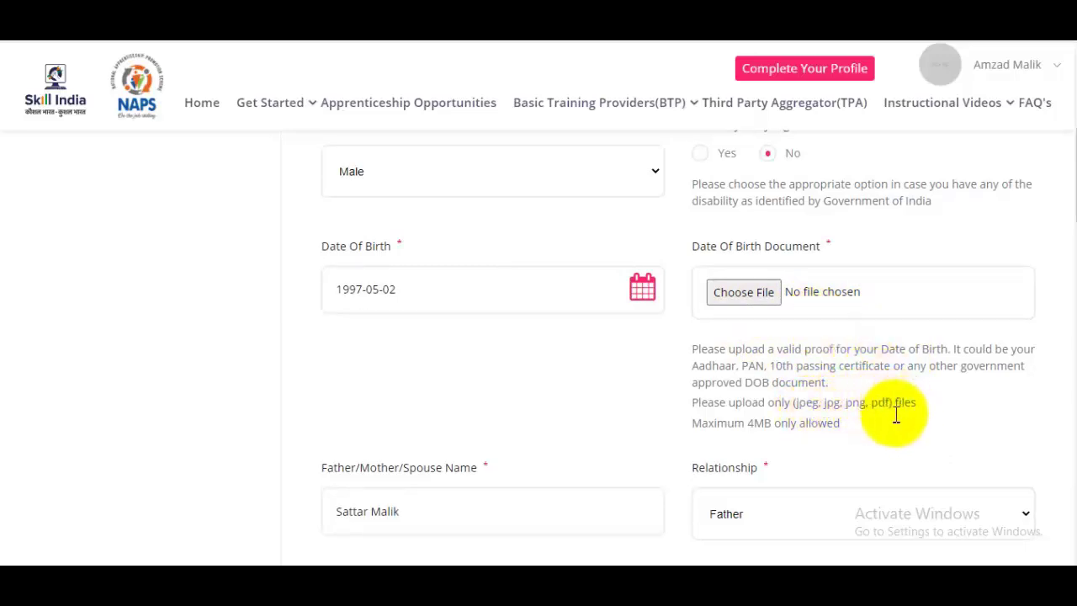
pyautogui.scroll(-2, 842, 404)
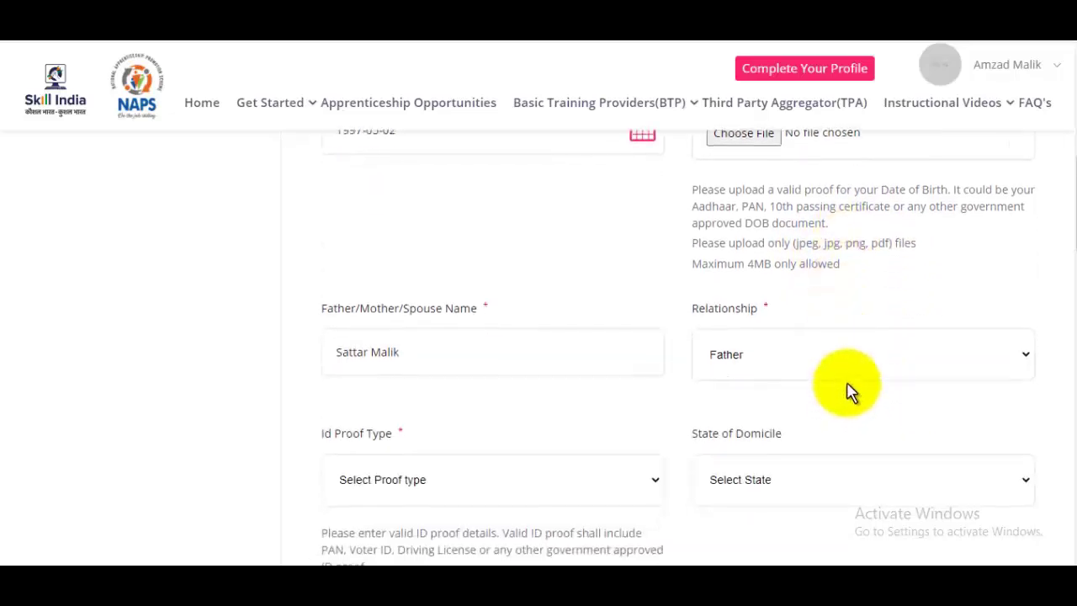
pyautogui.scroll(-1, 837, 357)
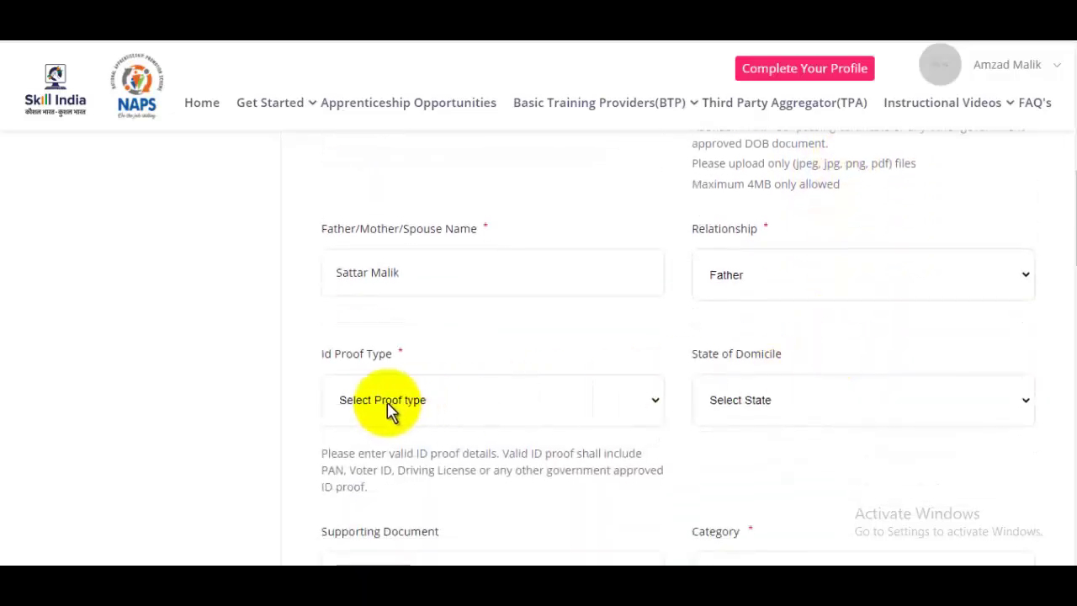
pyautogui.click(452, 410)
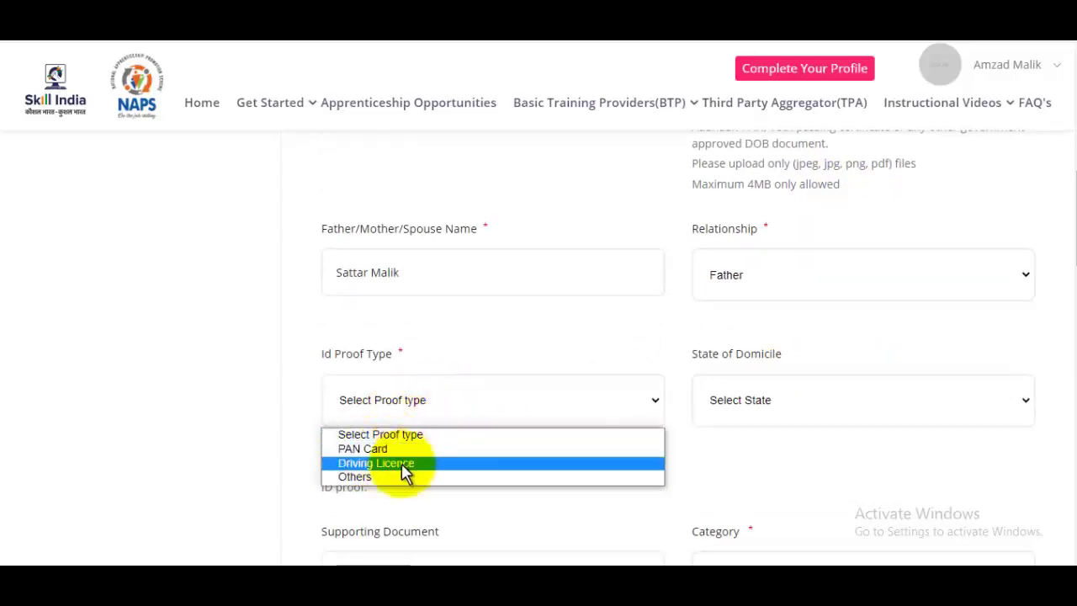
pyautogui.click(367, 473)
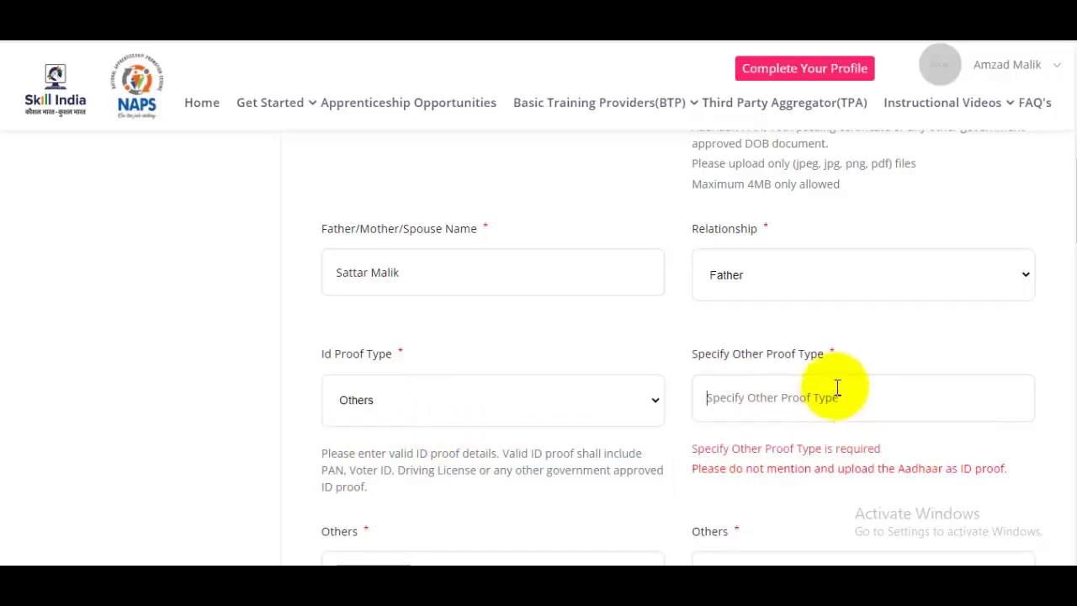
# Go through the new Other proof fields, noting the allowed file types and 4MB limit
pyautogui.scroll(-1, 834, 341)
pyautogui.click(834, 335)
pyautogui.scroll(-1, 834, 336)
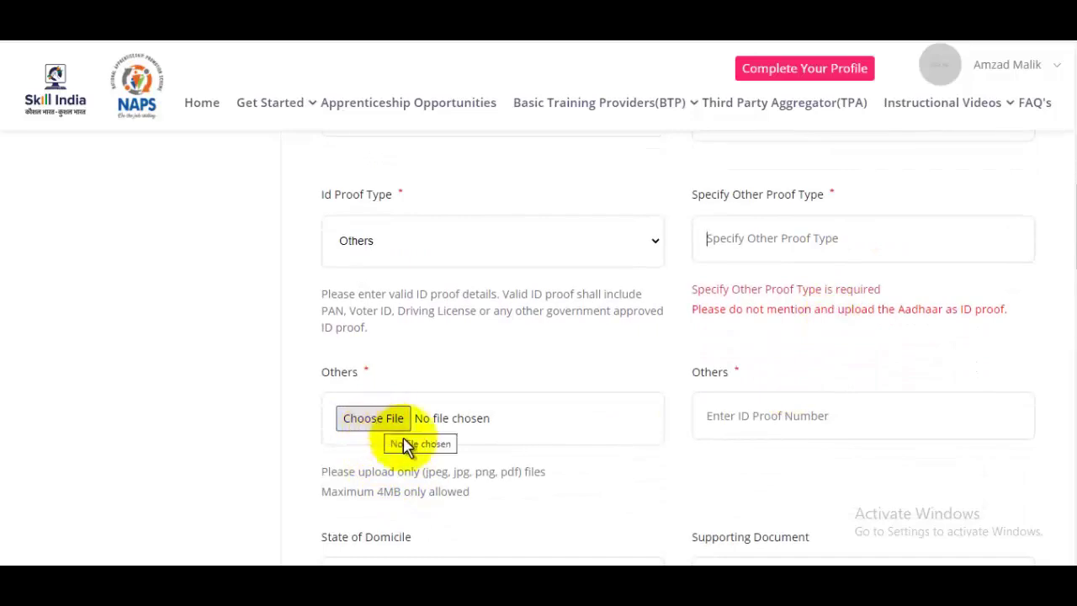
pyautogui.moveTo(436, 471); pyautogui.dragTo(541, 472)
pyautogui.moveTo(376, 492); pyautogui.dragTo(435, 491)
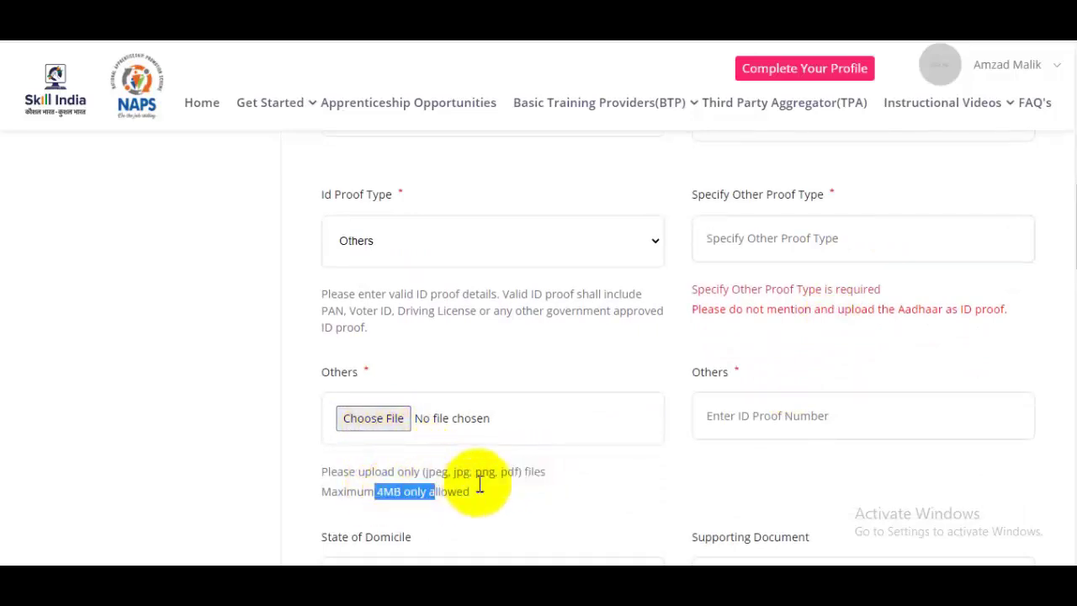
pyautogui.click(810, 415)
pyautogui.scroll(1, 892, 394)
pyautogui.scroll(-5, 889, 389)
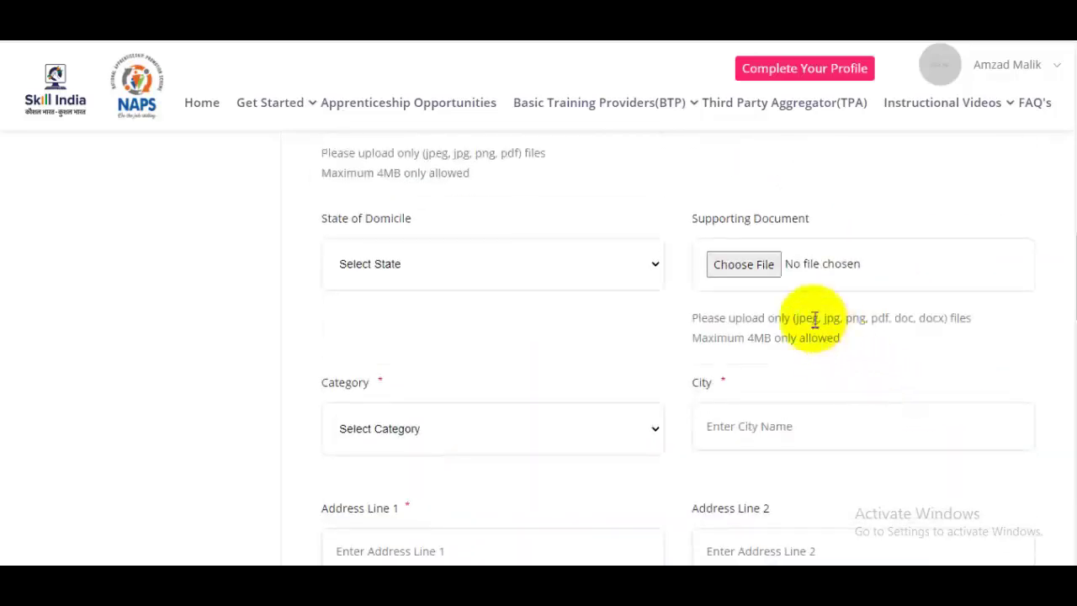
# Set the domicile state to Uttar Pradesh and try attaching a supporting document
pyautogui.click(438, 265)
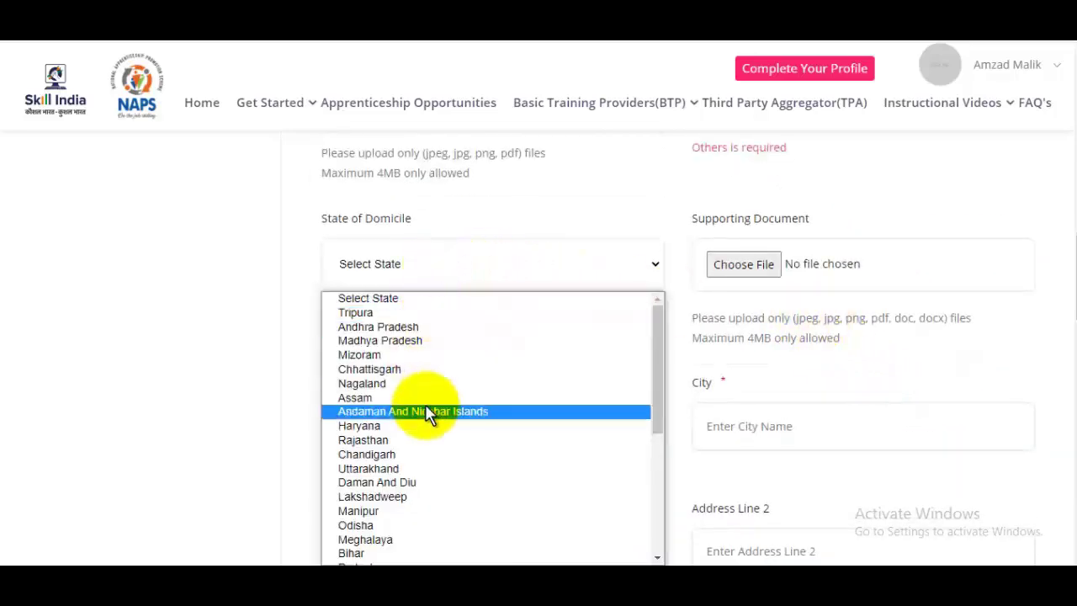
pyautogui.press('u')
pyautogui.press('u')
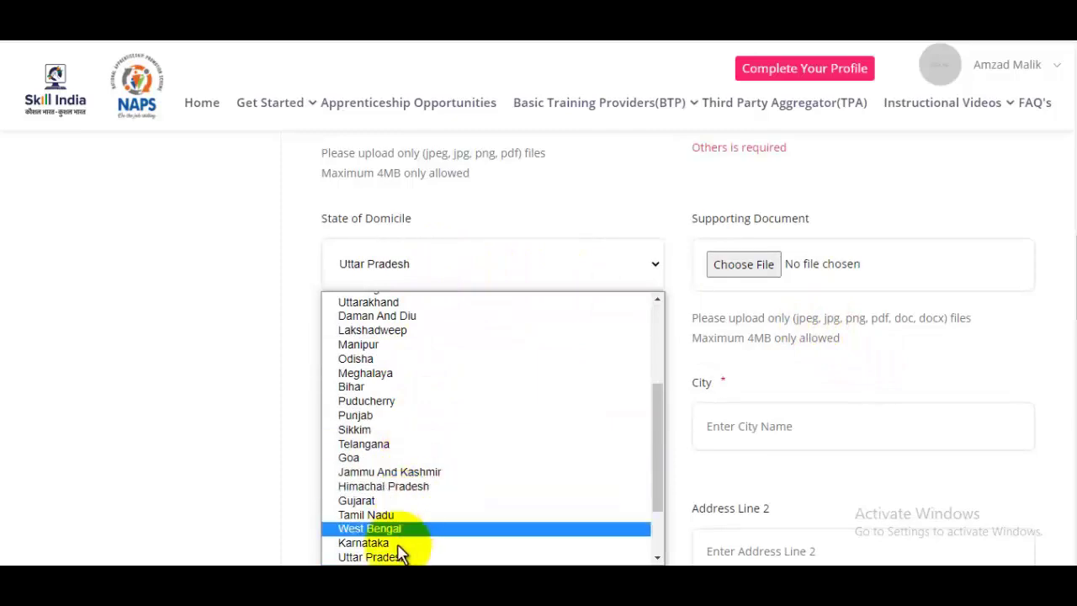
pyautogui.click(406, 556)
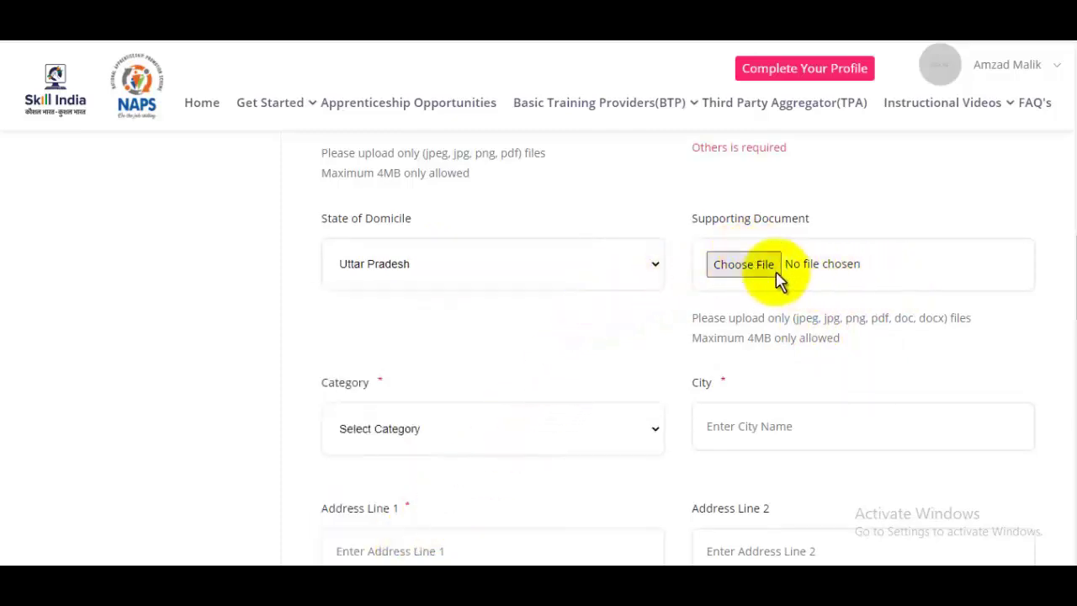
pyautogui.click(744, 264)
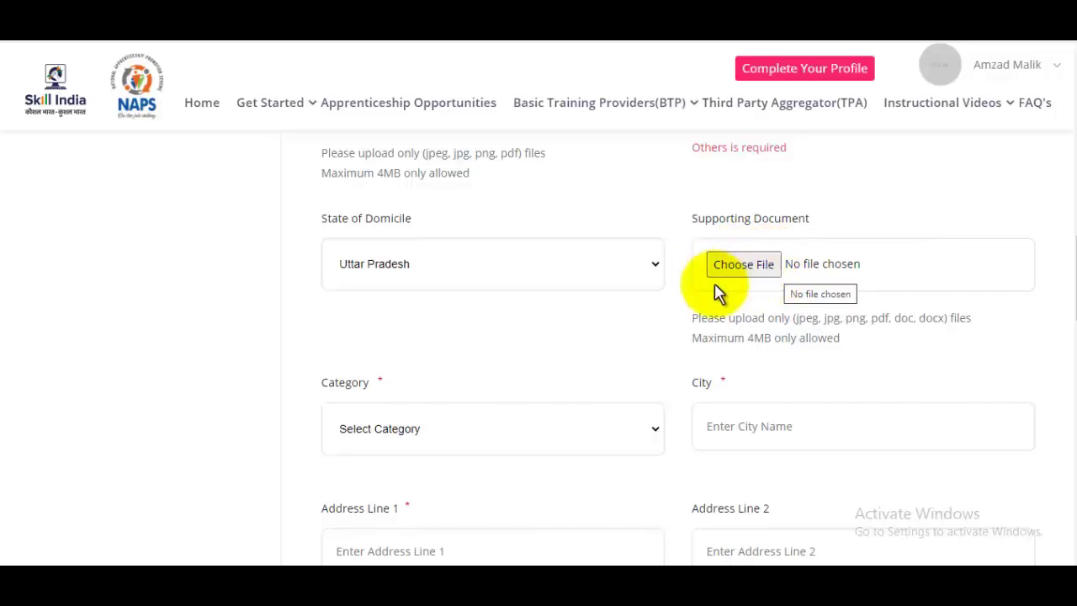
pyautogui.scroll(-2, 715, 291)
# Choose General as the category, fill in the city and begin the first address line
pyautogui.click(421, 270)
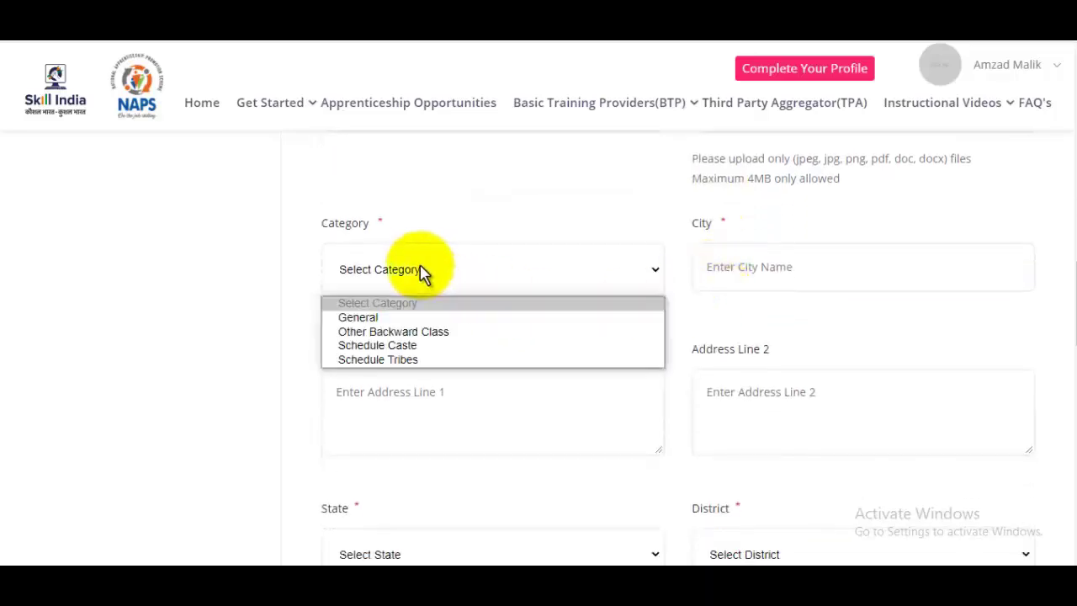
pyautogui.click(383, 320)
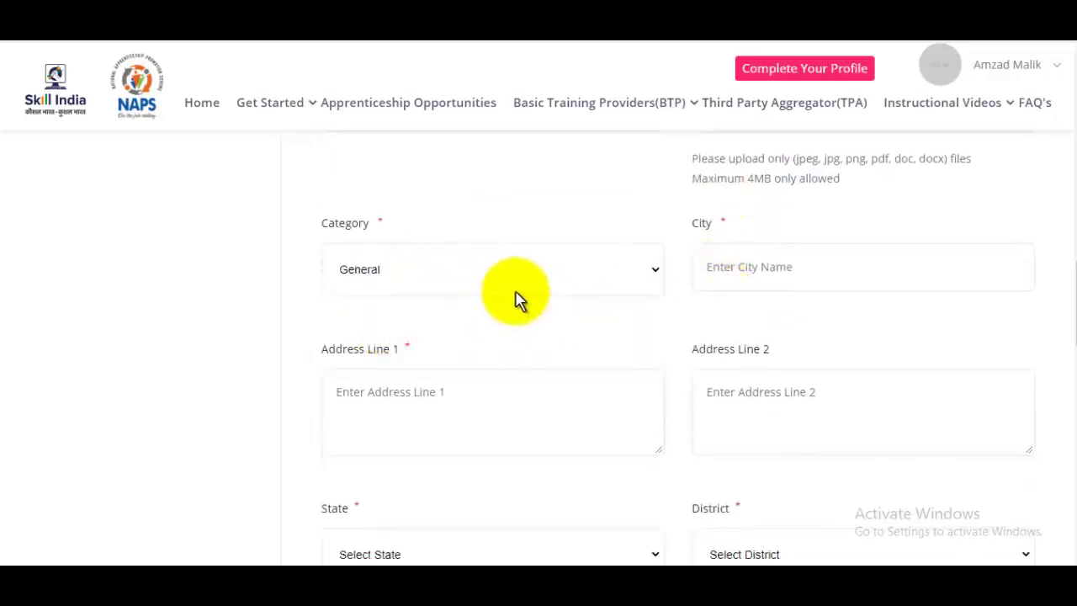
pyautogui.click(787, 263)
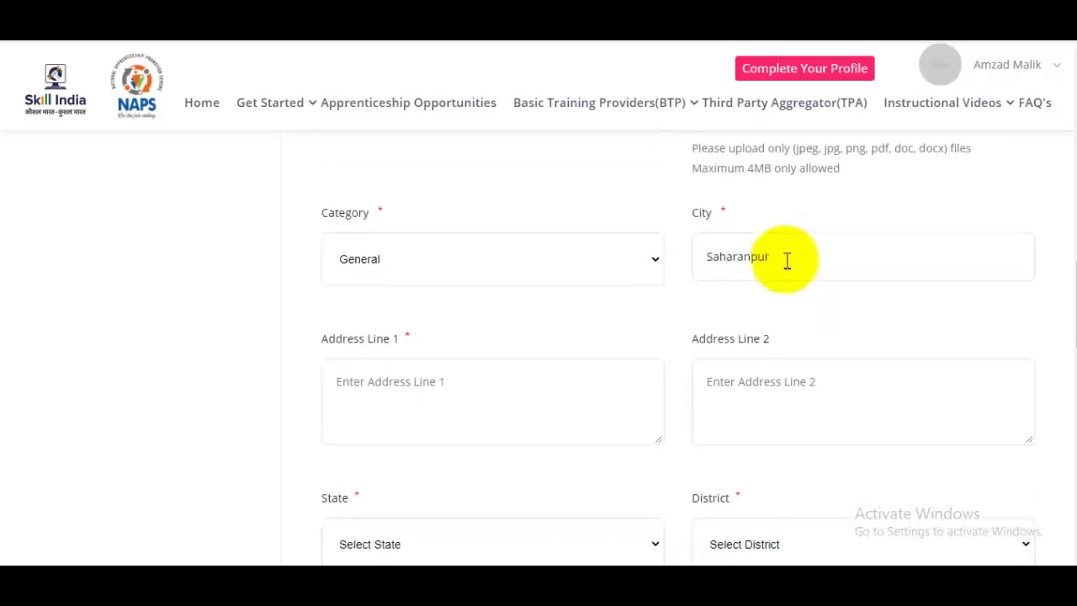
pyautogui.scroll(-1, 471, 339)
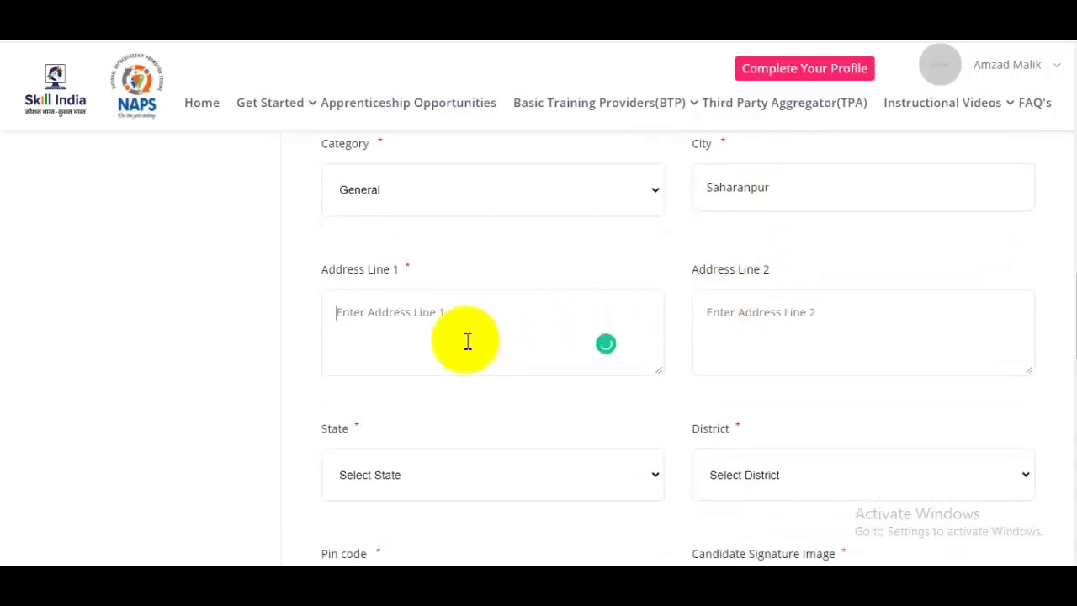
pyautogui.click(468, 341)
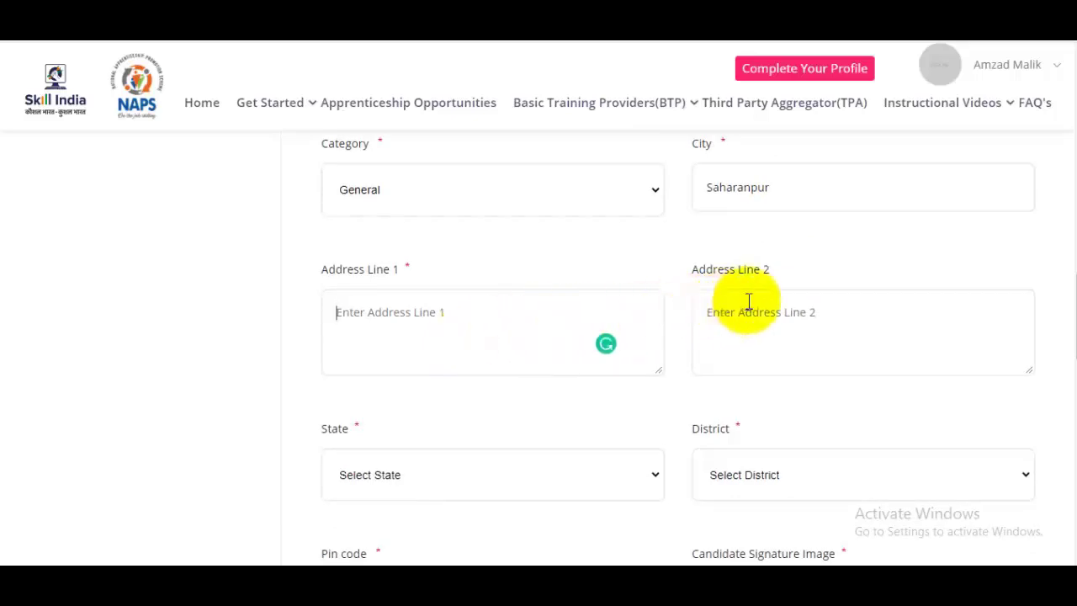
pyautogui.scroll(-3, 748, 301)
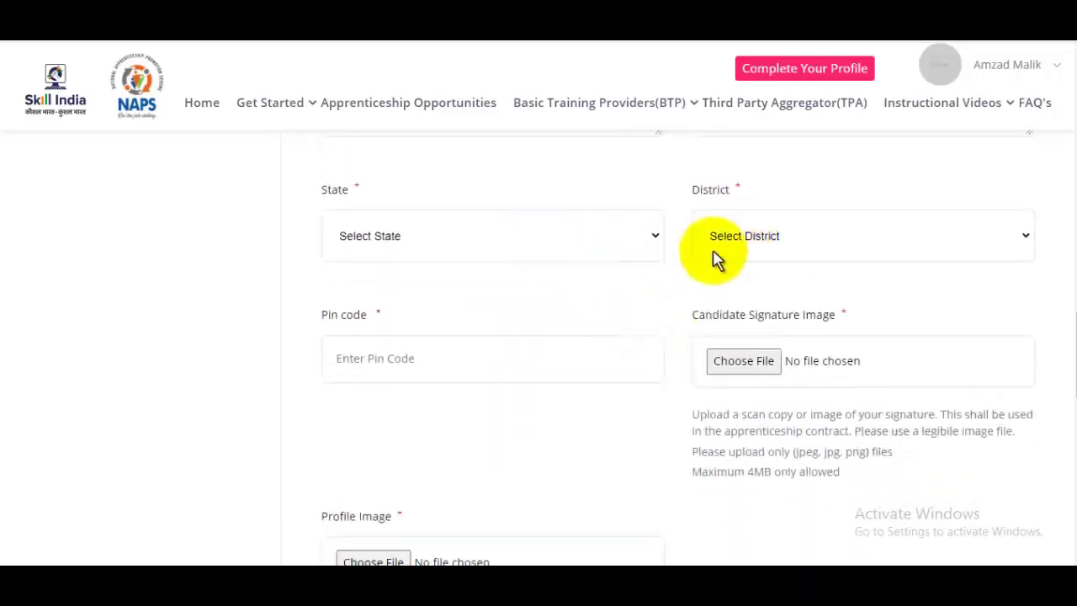
# Select Uttar Pradesh as the state
pyautogui.click(763, 253)
pyautogui.click(763, 244)
pyautogui.click(446, 253)
pyautogui.press('u')
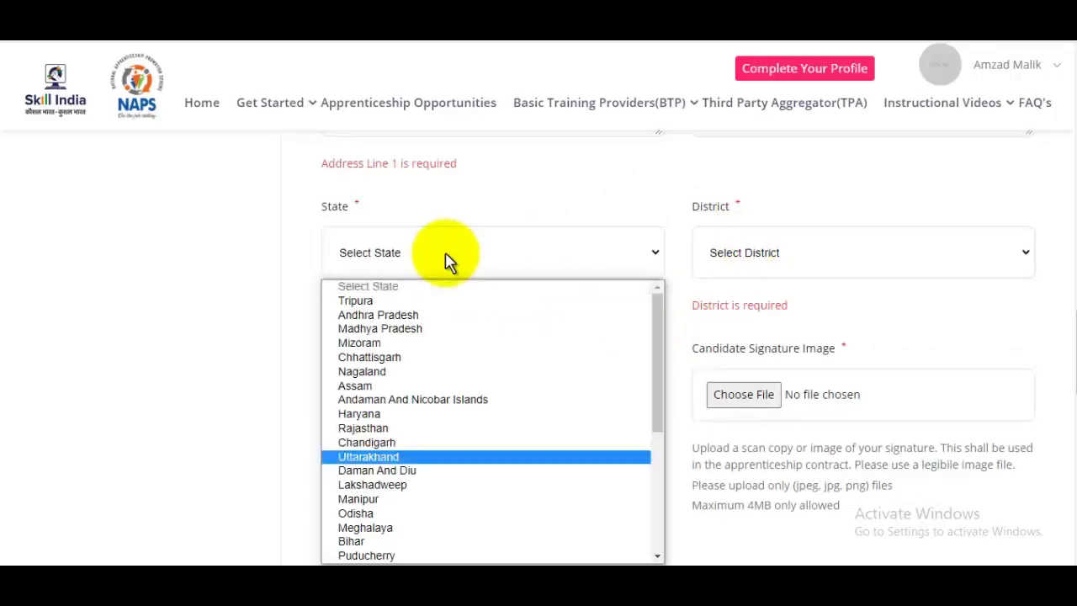
pyautogui.press('u')
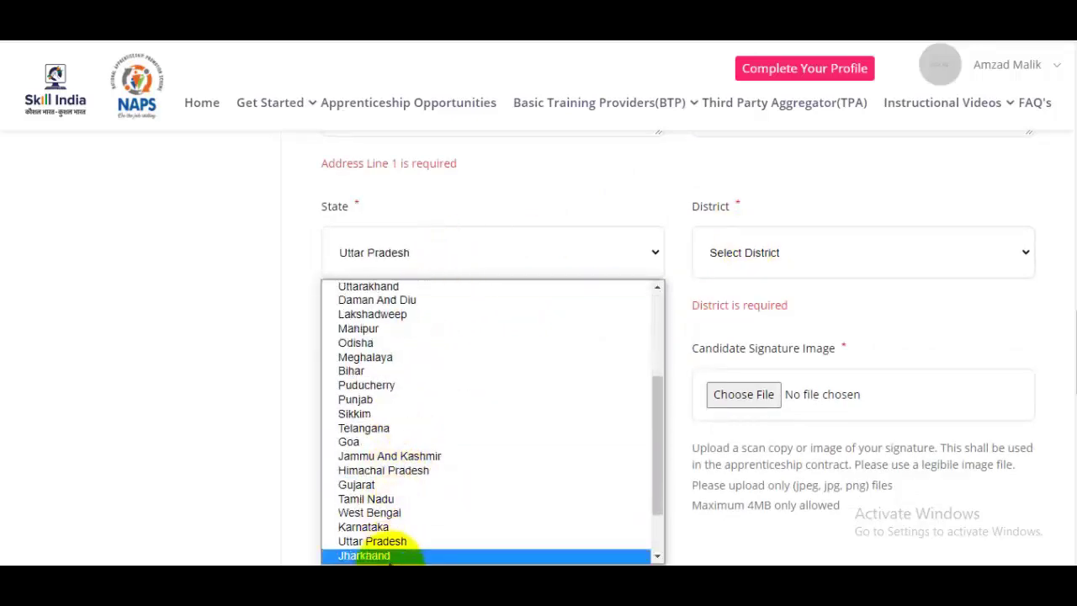
pyautogui.click(391, 527)
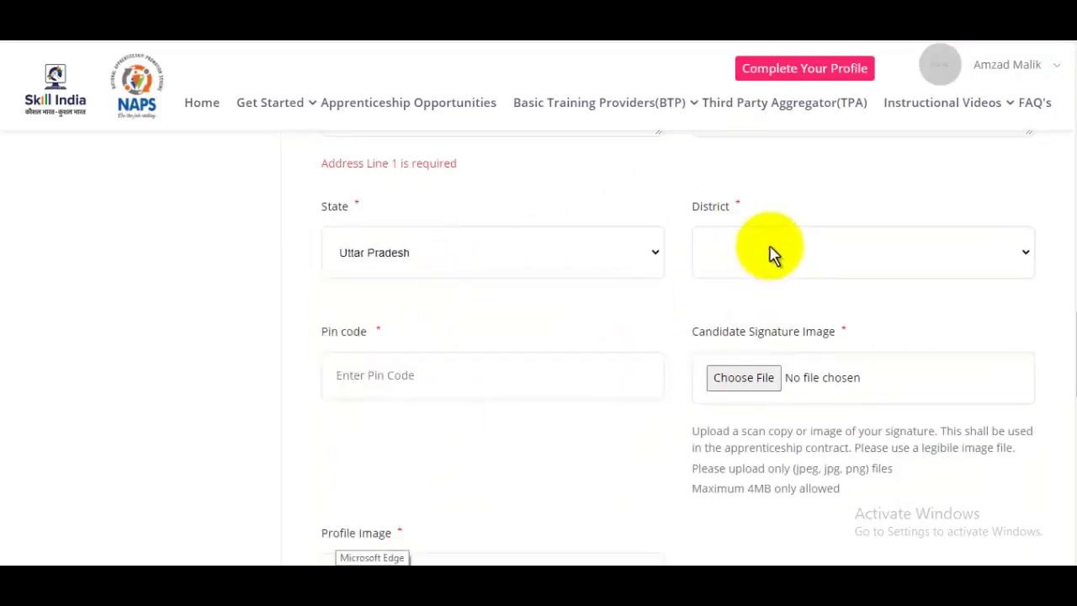
# Pick Saharanpur as the district and enter PIN code 247001
pyautogui.click(770, 253)
pyautogui.write('sah')
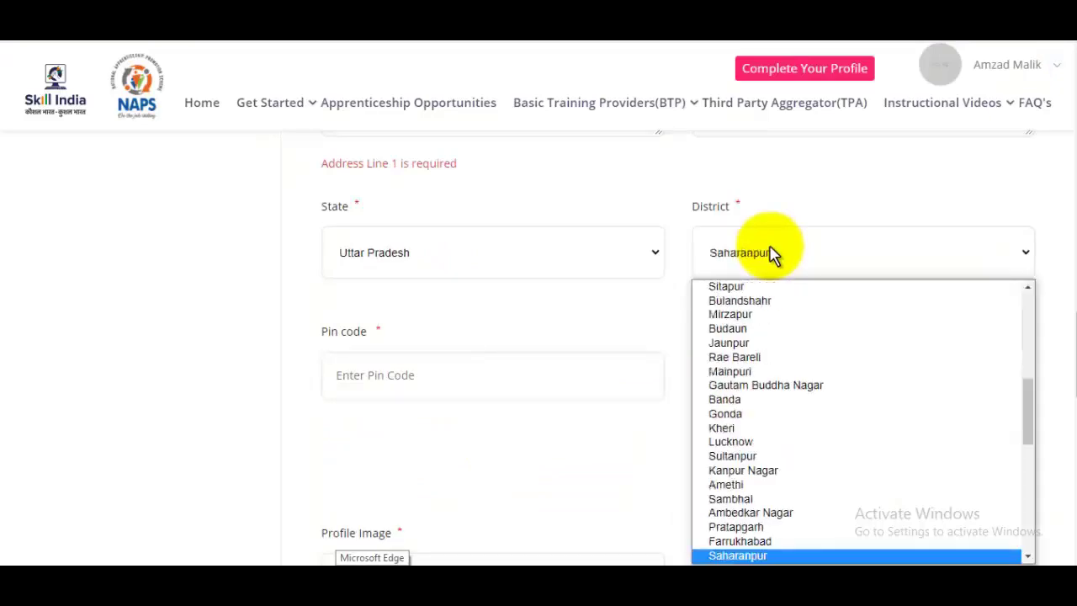
pyautogui.press('Return')
pyautogui.click(463, 377)
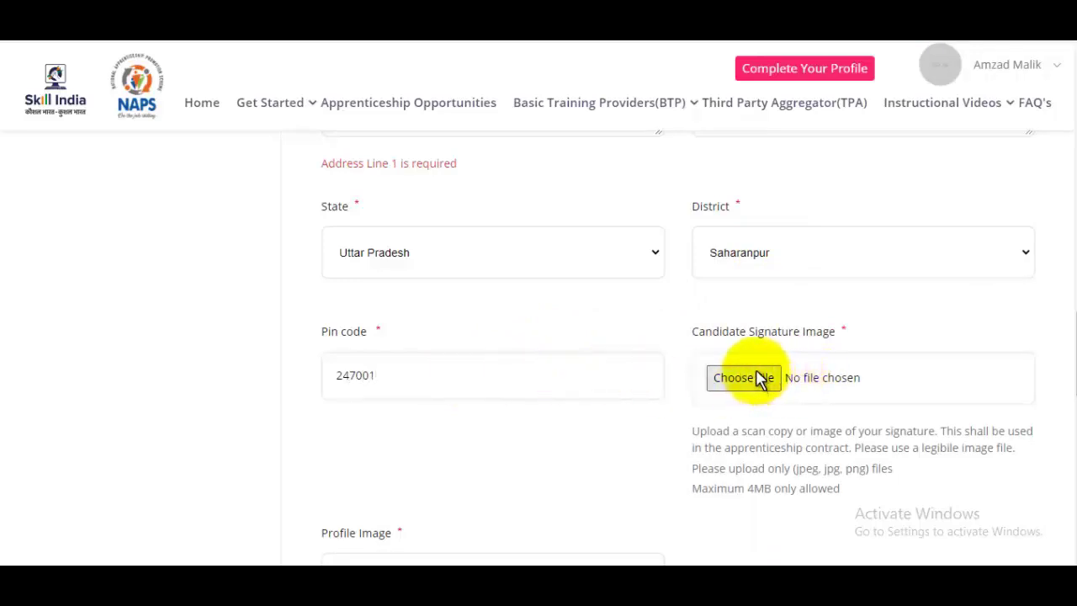
pyautogui.scroll(-1, 761, 379)
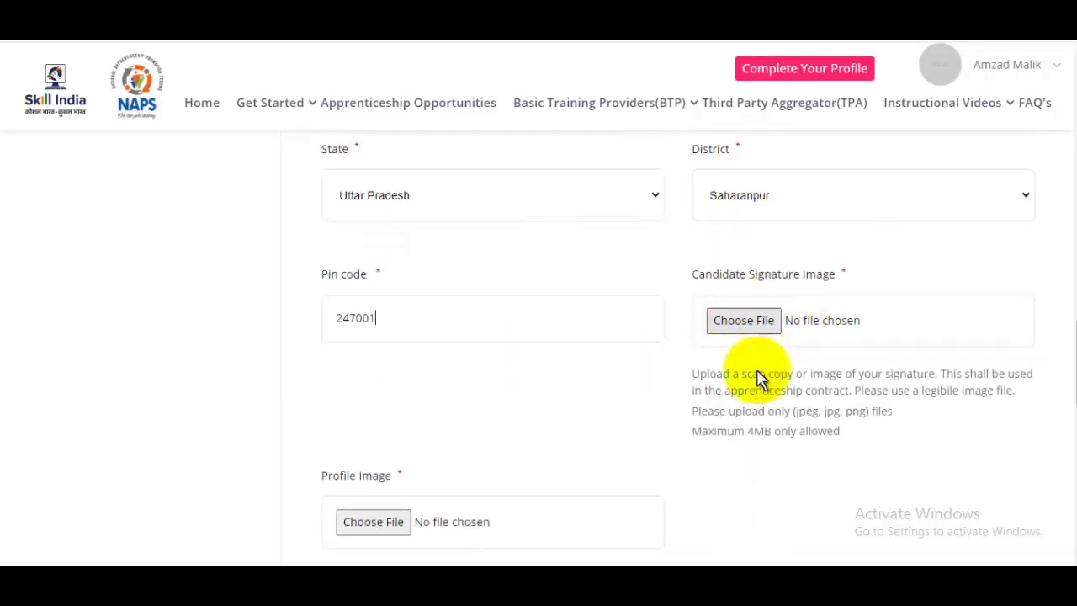
pyautogui.scroll(-2, 760, 299)
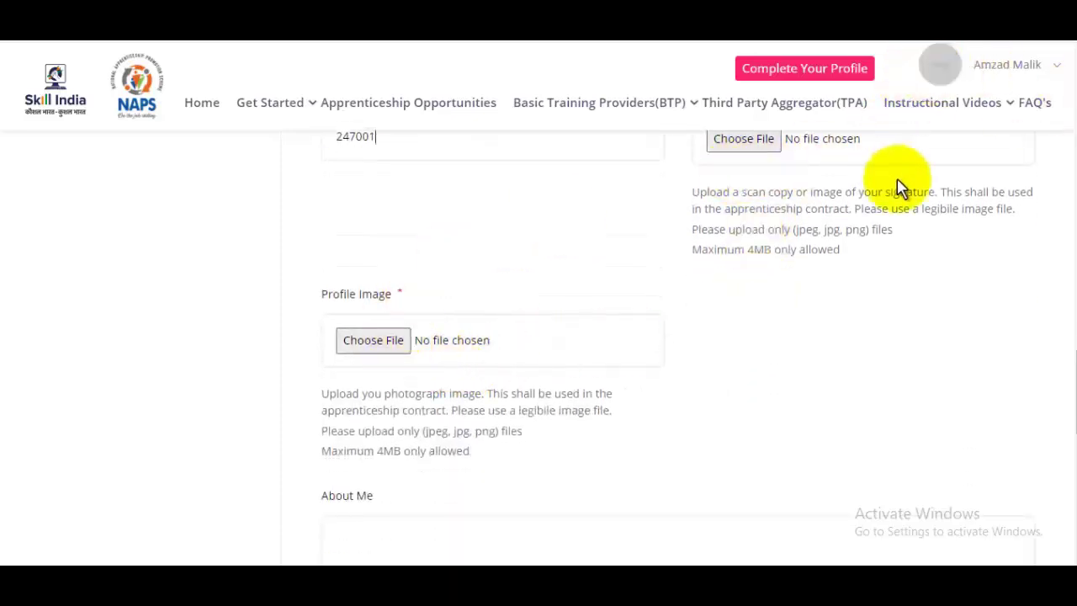
pyautogui.click(369, 341)
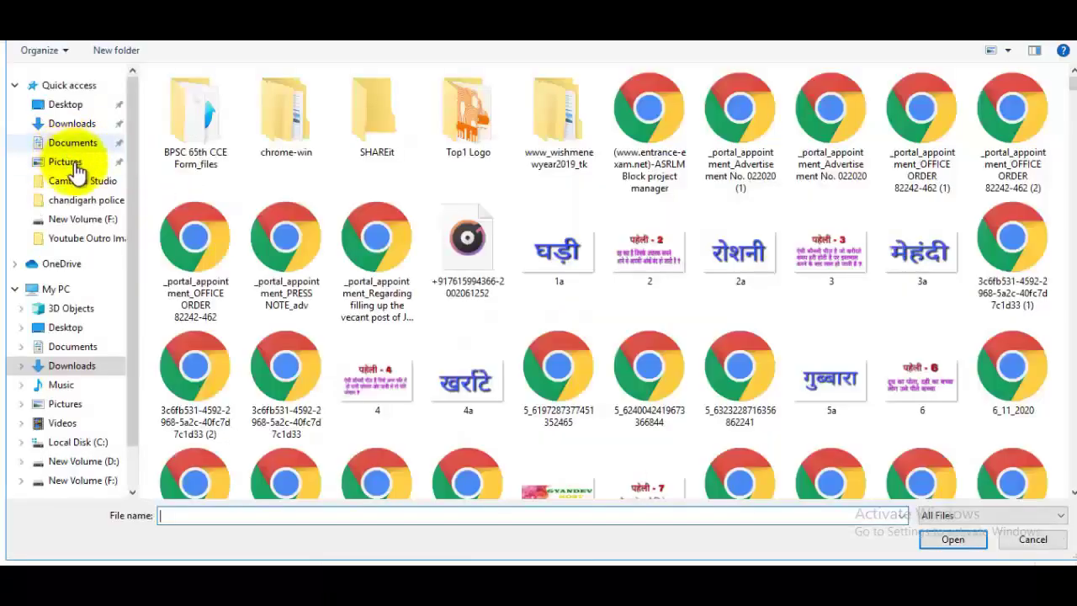
# Attach AzadM.jpg from the Pictures folder as the profile photo
pyautogui.click(74, 166)
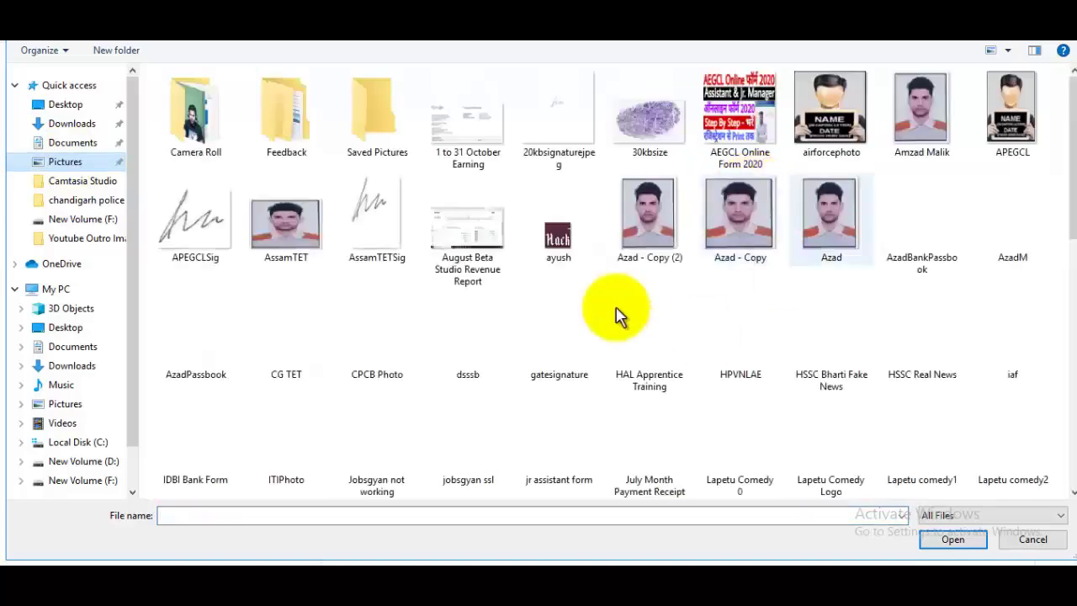
pyautogui.click(1028, 244)
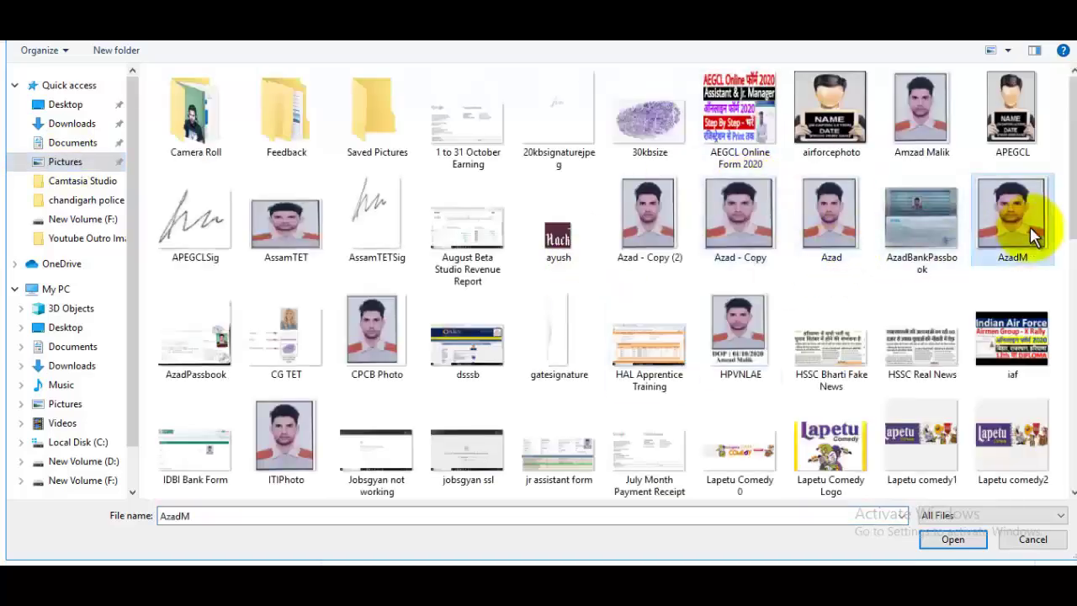
pyautogui.click(952, 540)
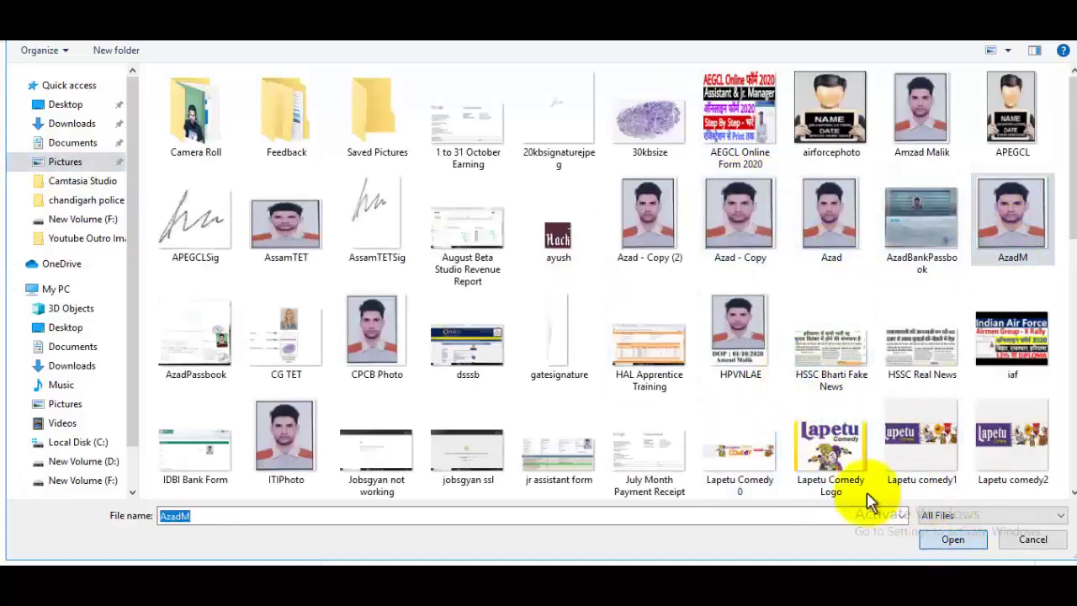
pyautogui.scroll(-3, 530, 374)
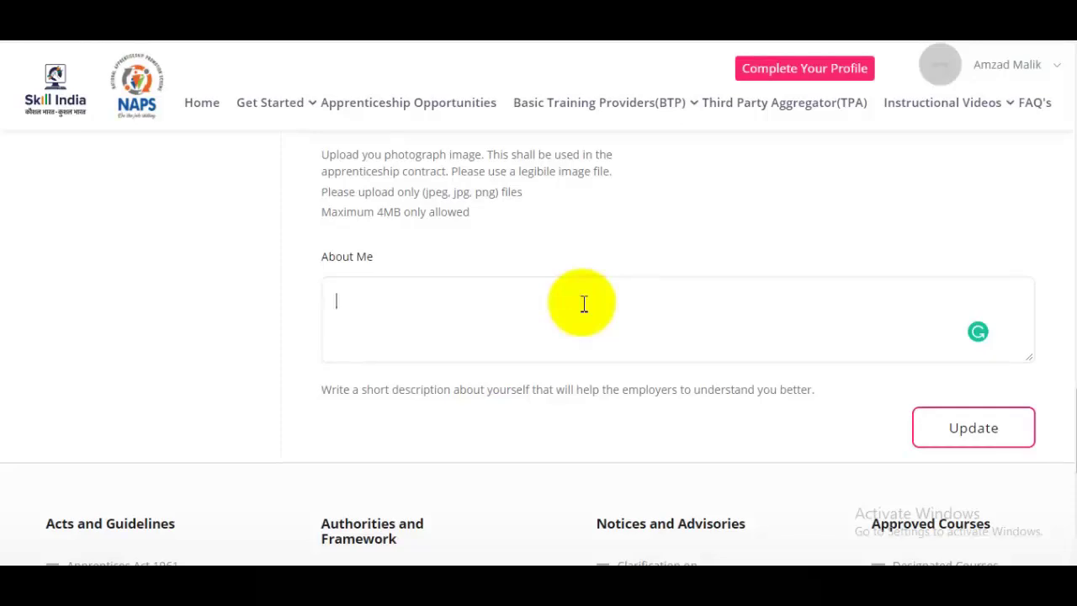
# Save the profile with Update so the photo and Uttar Pradesh / Saharanpur location show
pyautogui.click(778, 337)
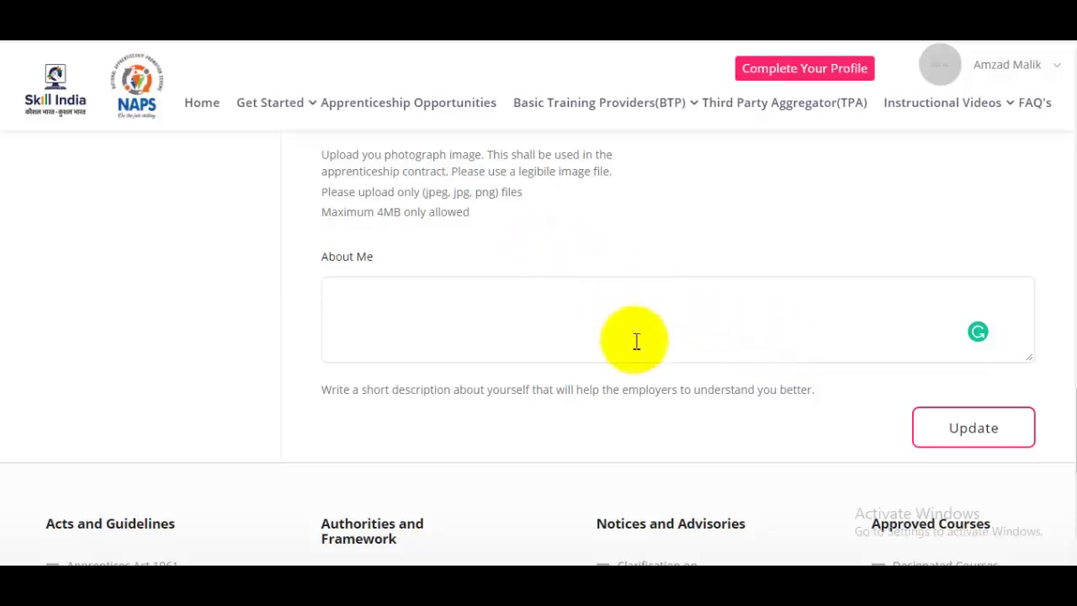
pyautogui.moveTo(1068, 442)
pyautogui.mouseDown()
pyautogui.moveTo(1067, 163)
pyautogui.moveTo(1070, 456)
pyautogui.mouseUp()
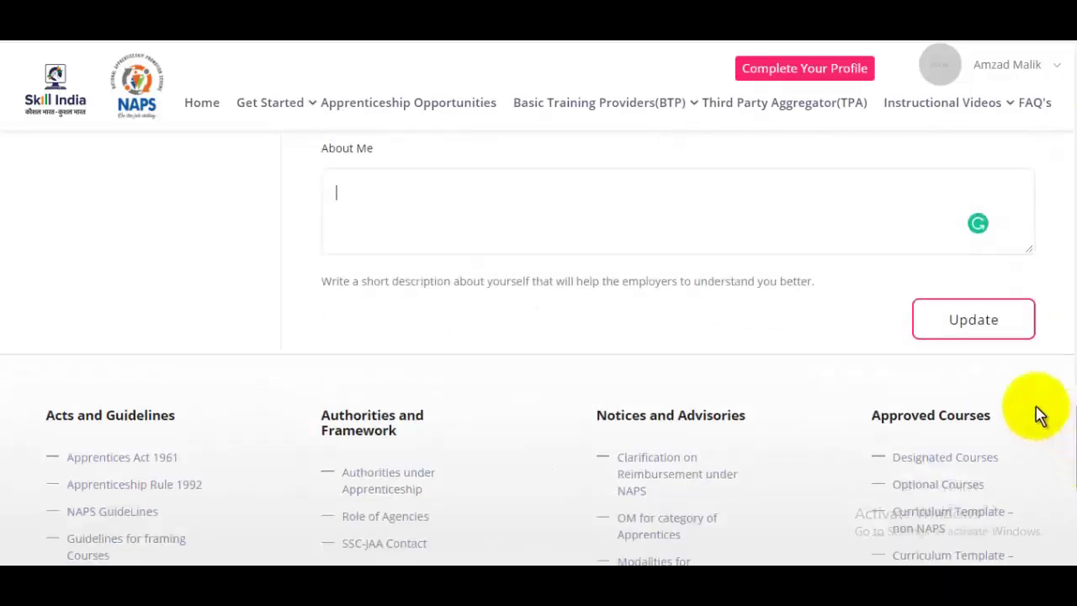
pyautogui.click(977, 324)
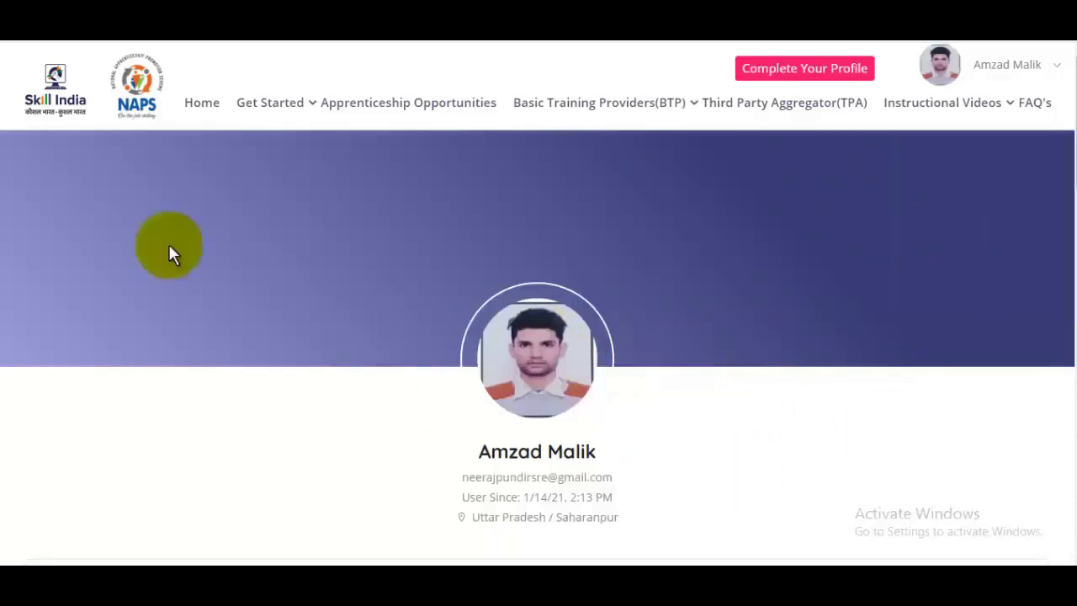
pyautogui.scroll(-3, 817, 298)
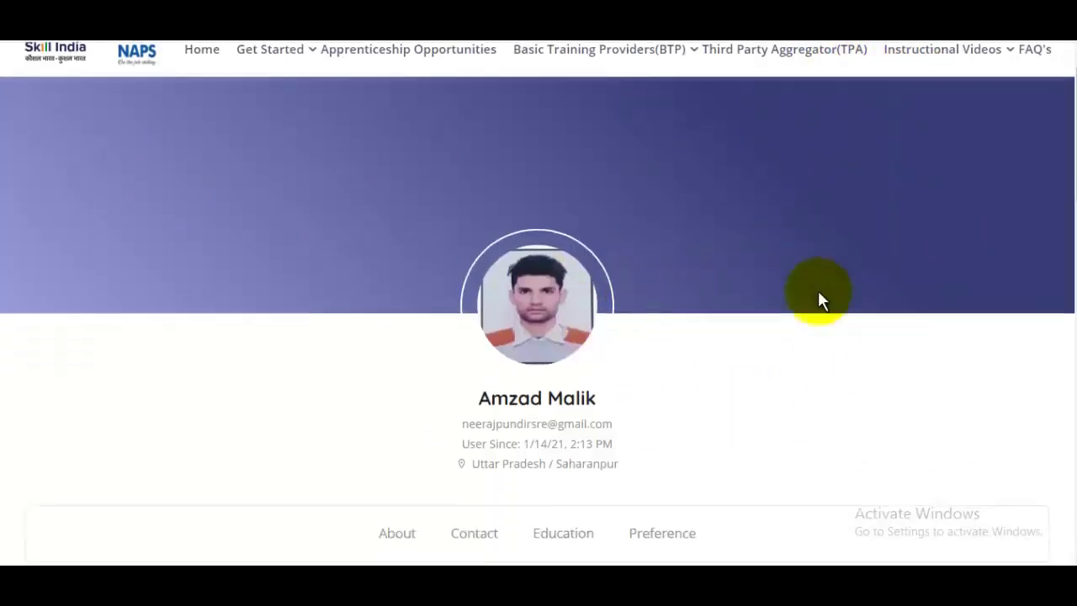
pyautogui.scroll(-4, 820, 301)
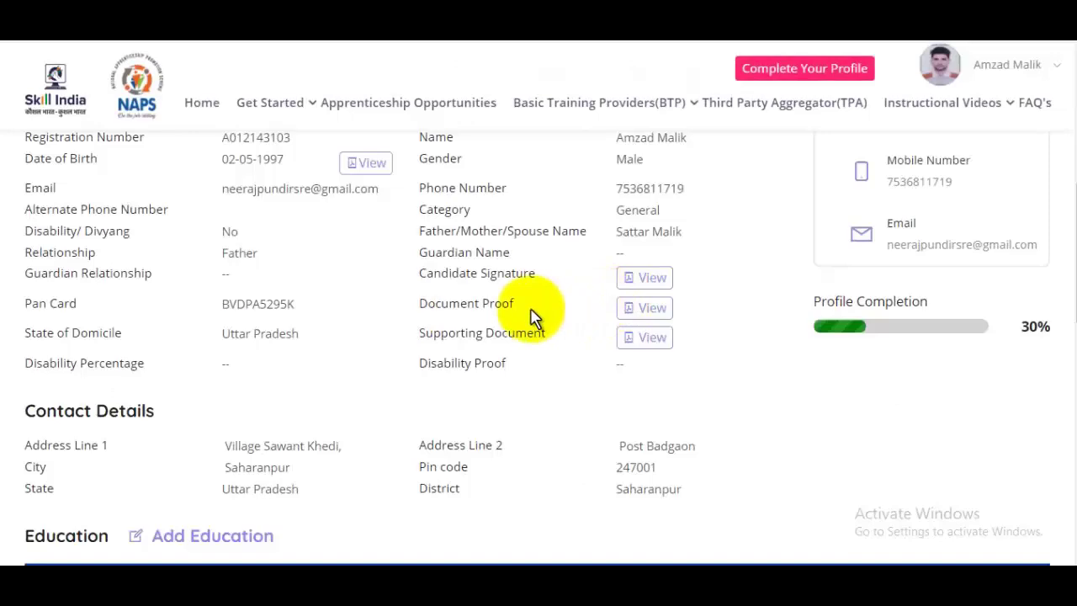
pyautogui.scroll(3, 533, 315)
pyautogui.scroll(-3, 601, 343)
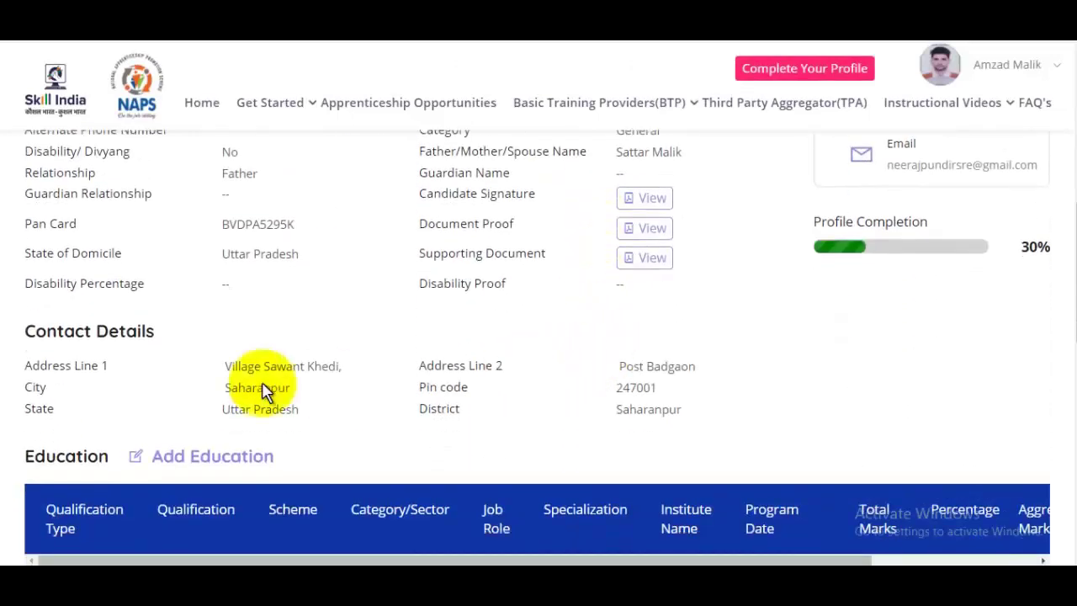
pyautogui.scroll(1, 589, 362)
pyautogui.scroll(-1, 604, 355)
pyautogui.scroll(4, 610, 352)
pyautogui.scroll(-7, 609, 352)
pyautogui.scroll(-3, 547, 345)
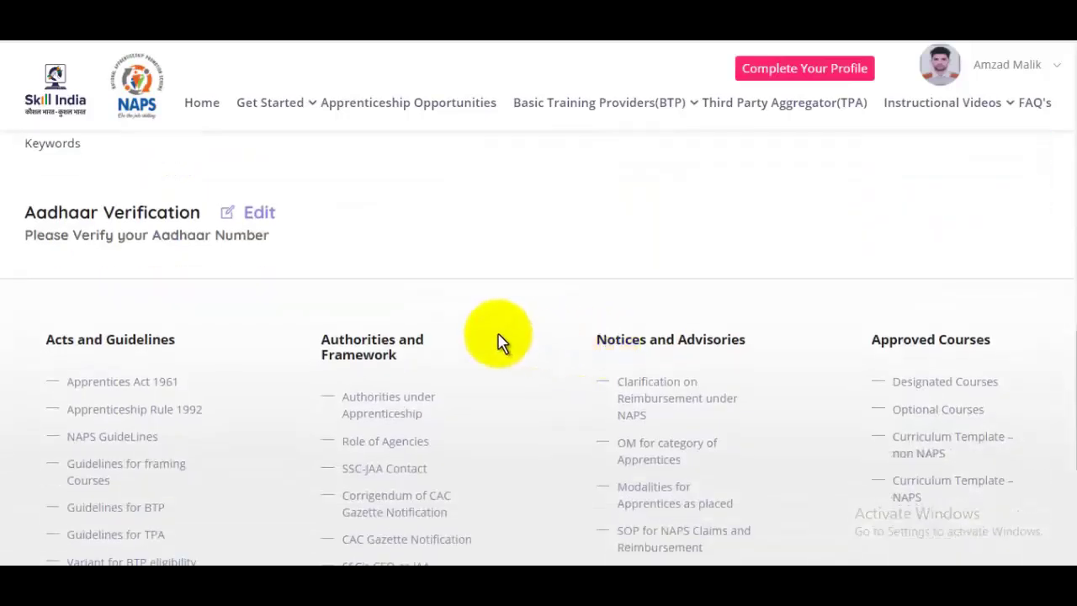
pyautogui.scroll(2, 488, 338)
pyautogui.scroll(2, 261, 312)
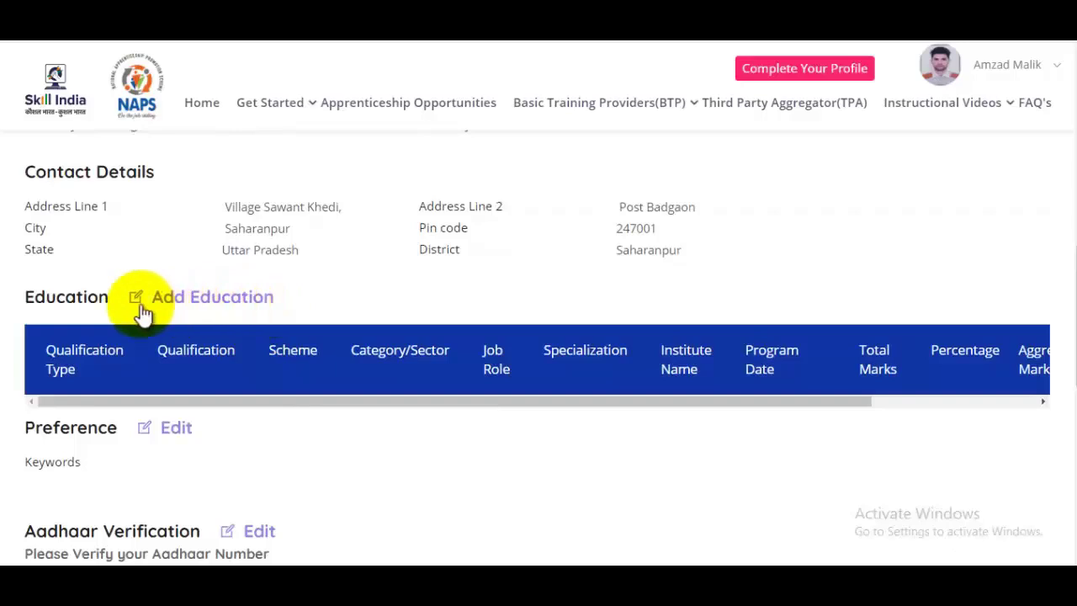
# Add a new Educational Qualification entry for the 10th
pyautogui.click(286, 305)
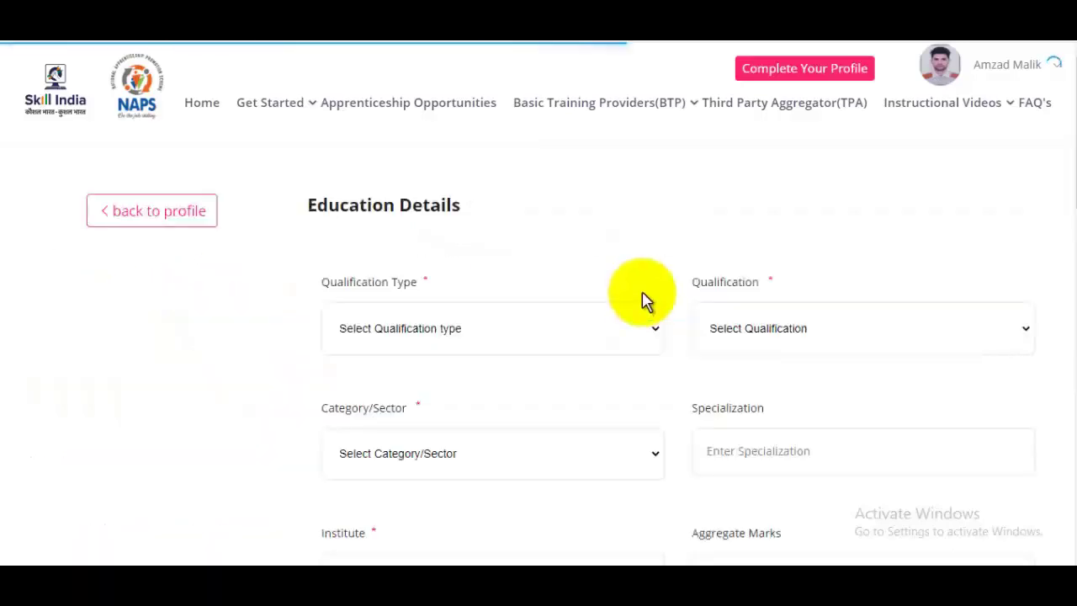
pyautogui.click(449, 335)
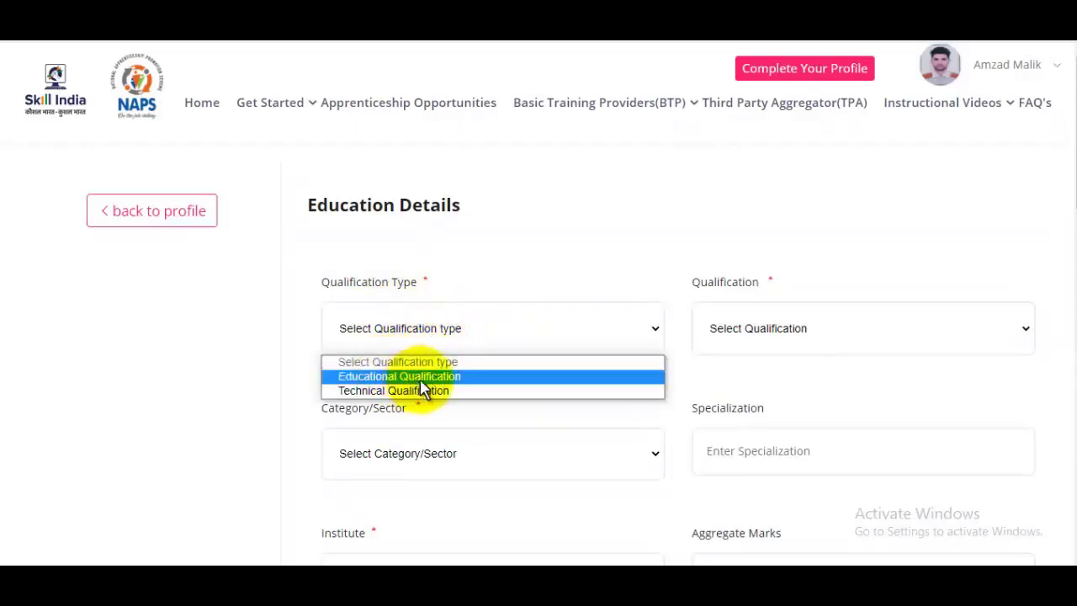
pyautogui.click(406, 380)
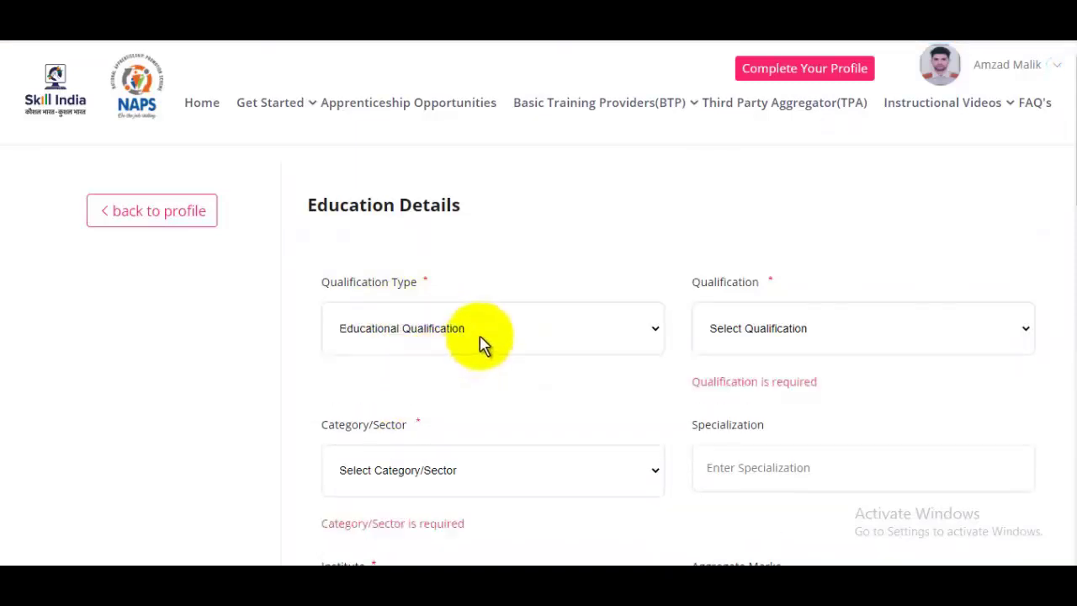
pyautogui.click(767, 330)
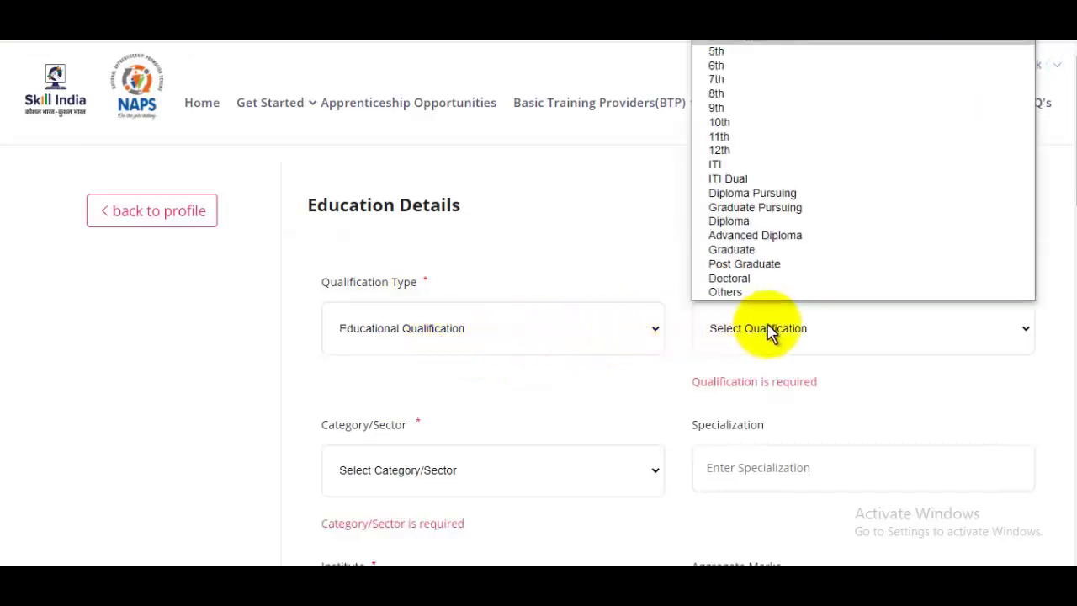
pyautogui.click(745, 125)
pyautogui.scroll(-2, 796, 232)
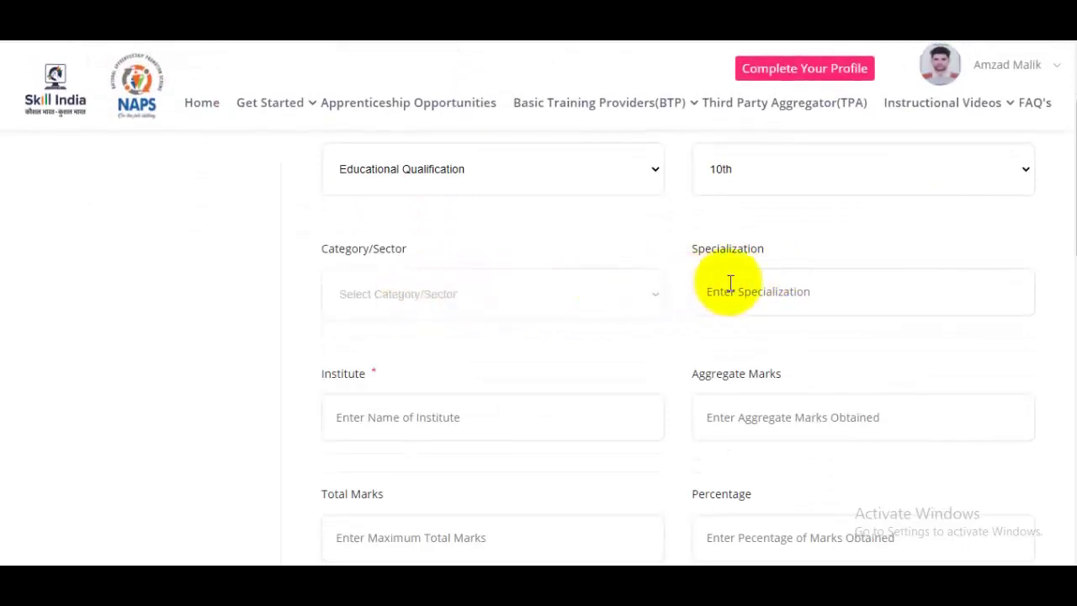
pyautogui.click(791, 283)
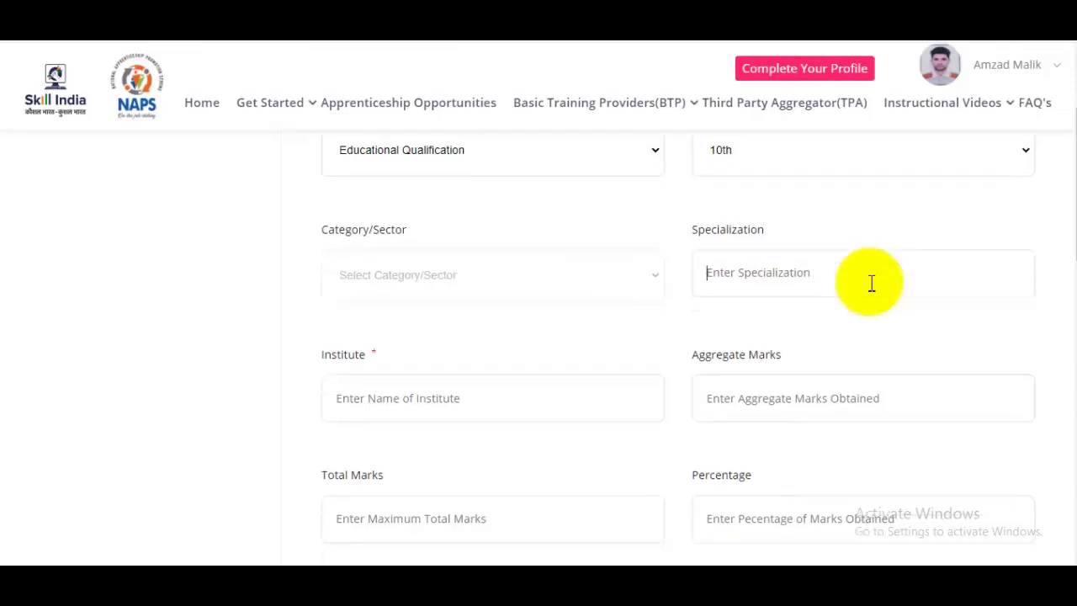
pyautogui.scroll(-2, 561, 241)
# Enter institute RCP Inter Collage, 580 out of 600 marks, and 95 percent
pyautogui.click(428, 268)
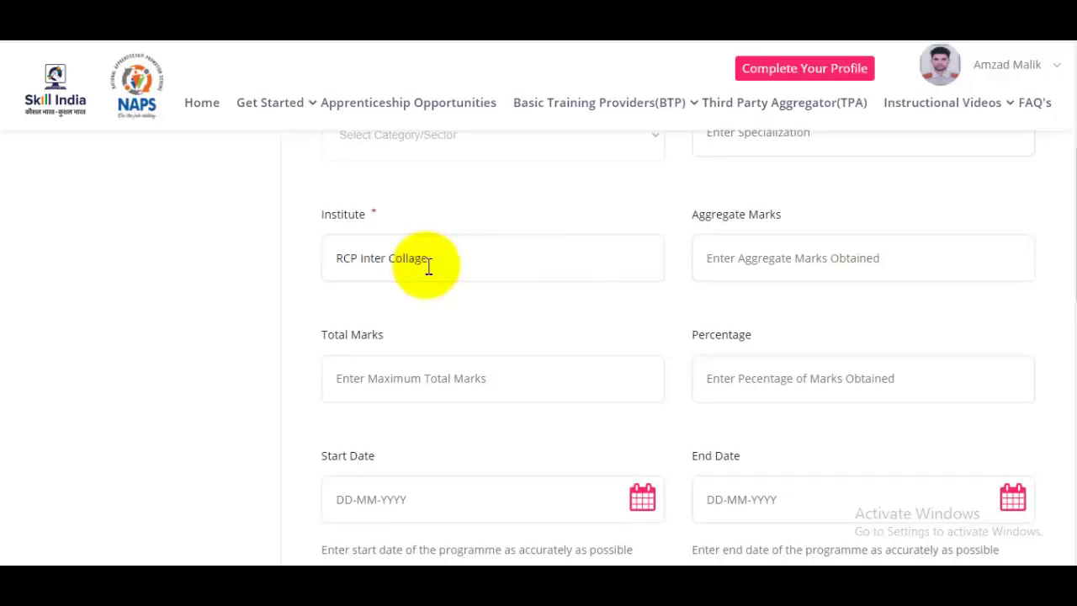
pyautogui.click(795, 252)
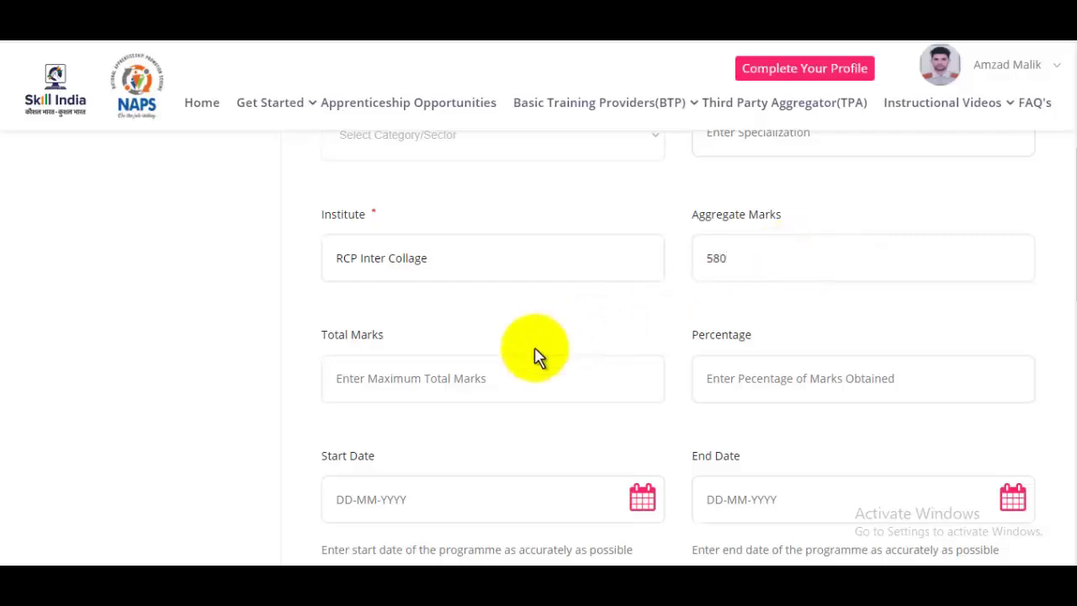
pyautogui.click(479, 362)
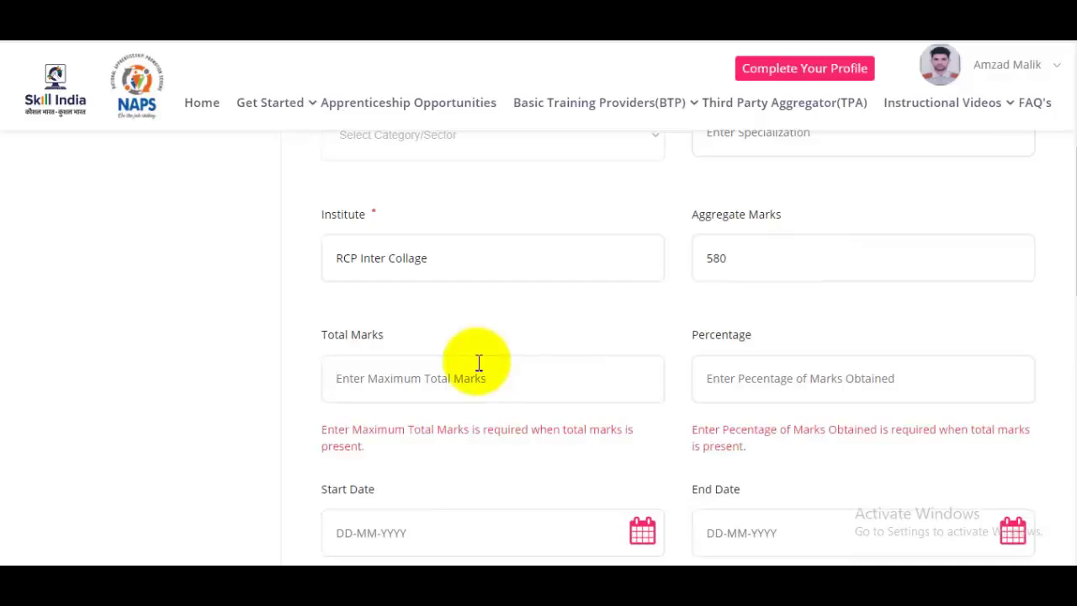
pyautogui.write('600')
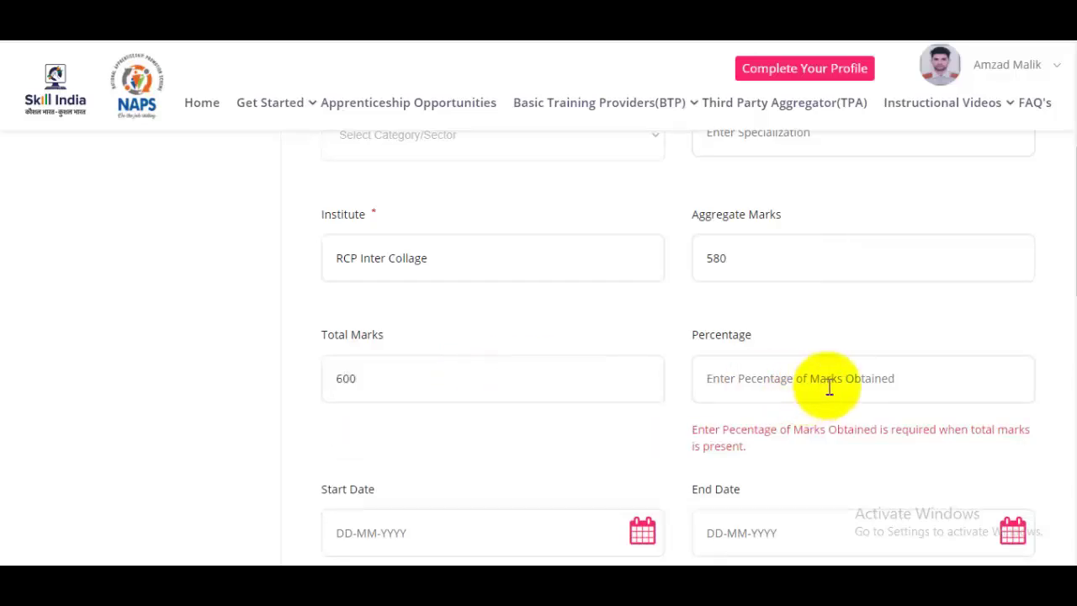
pyautogui.click(829, 387)
pyautogui.write('95')
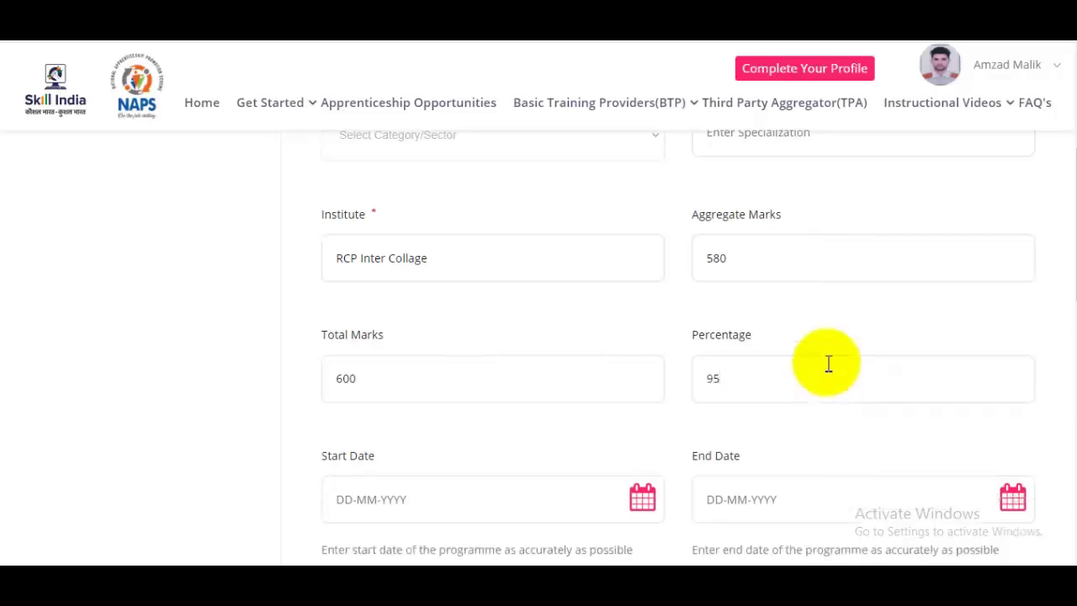
pyautogui.scroll(-2, 822, 348)
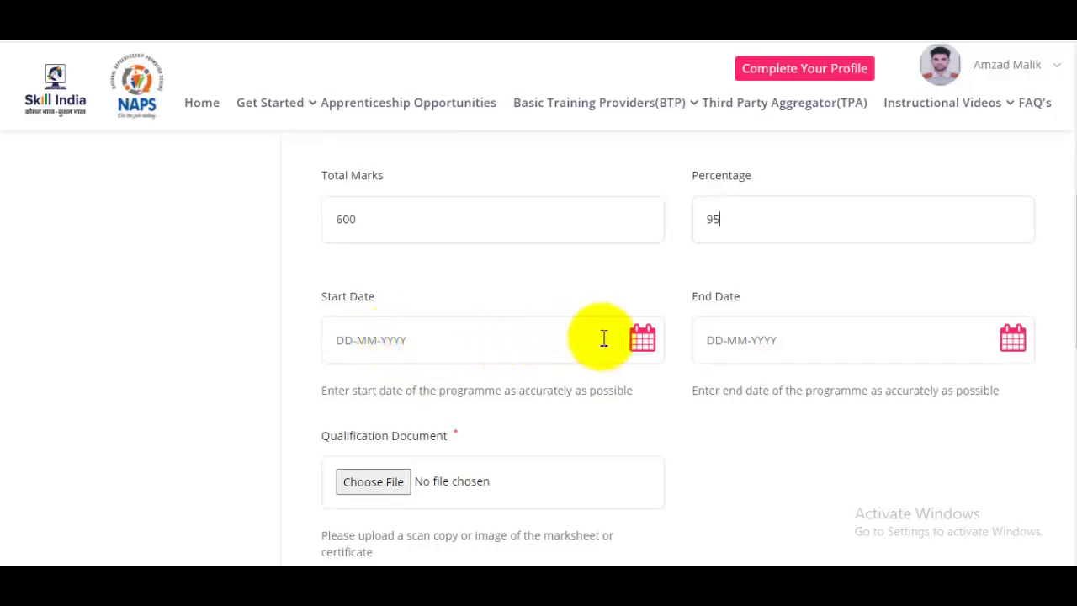
# Set the start date to 17 September 2010
pyautogui.click(641, 339)
pyautogui.click(462, 387)
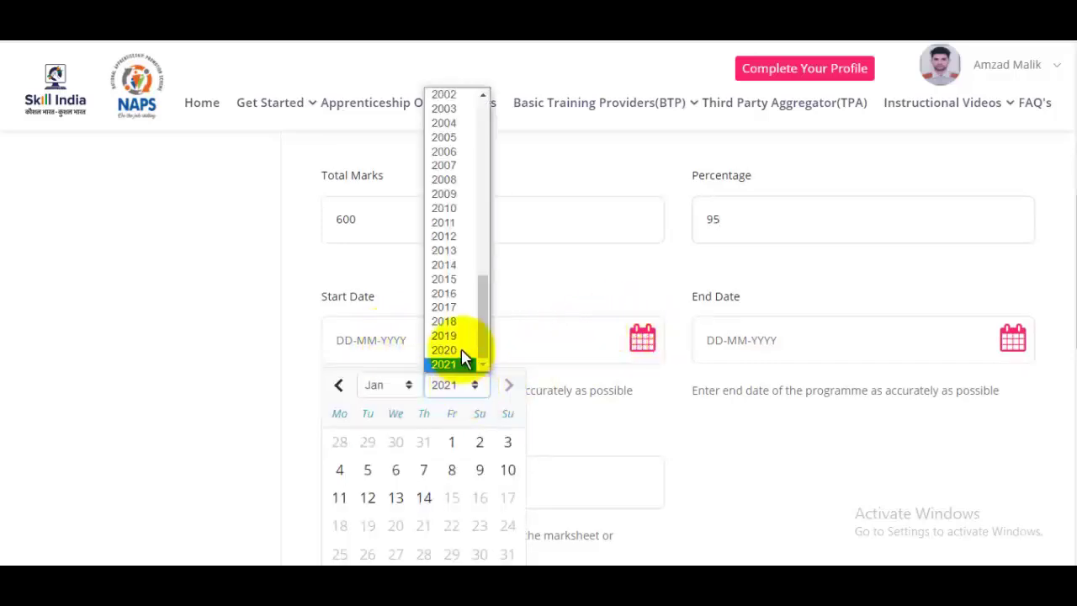
pyautogui.click(458, 209)
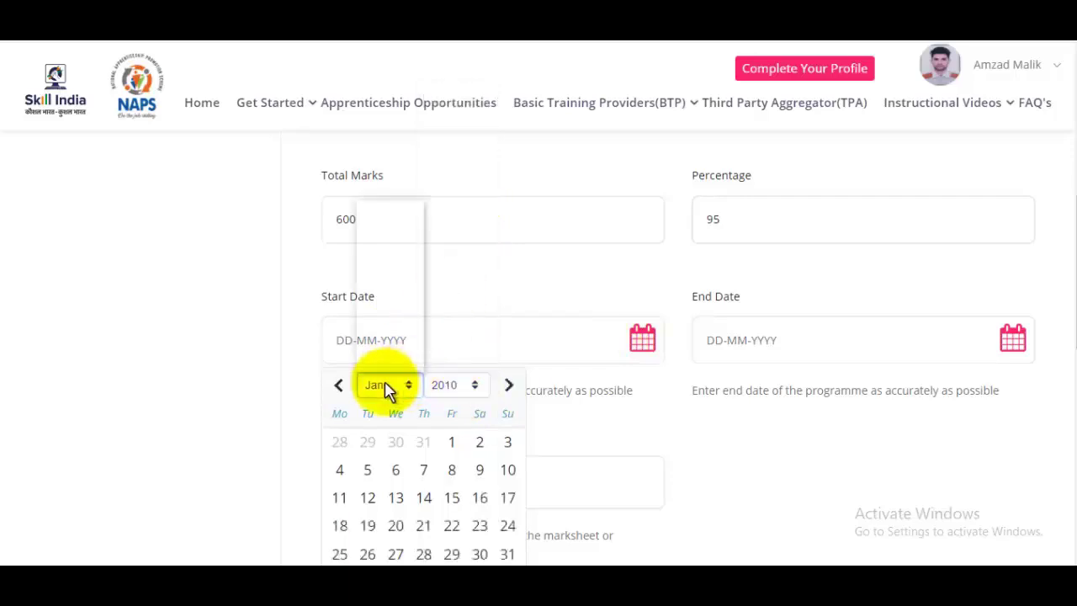
pyautogui.click(379, 387)
pyautogui.click(374, 321)
pyautogui.click(446, 385)
pyautogui.click(452, 498)
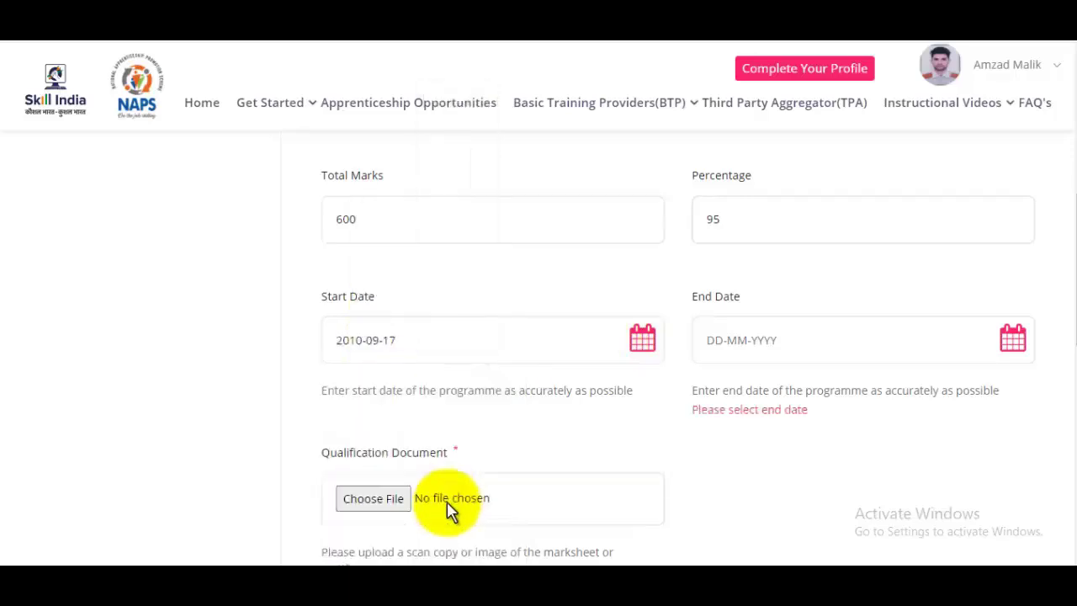
# Set the end date to 7 October 2010
pyautogui.click(845, 341)
pyautogui.click(823, 386)
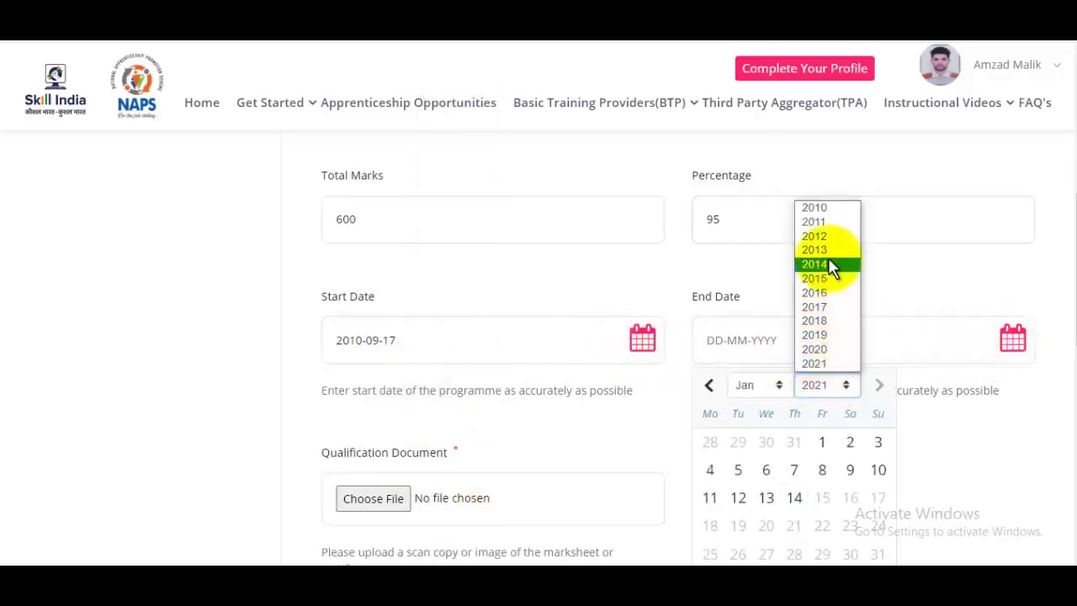
pyautogui.click(829, 209)
pyautogui.click(761, 387)
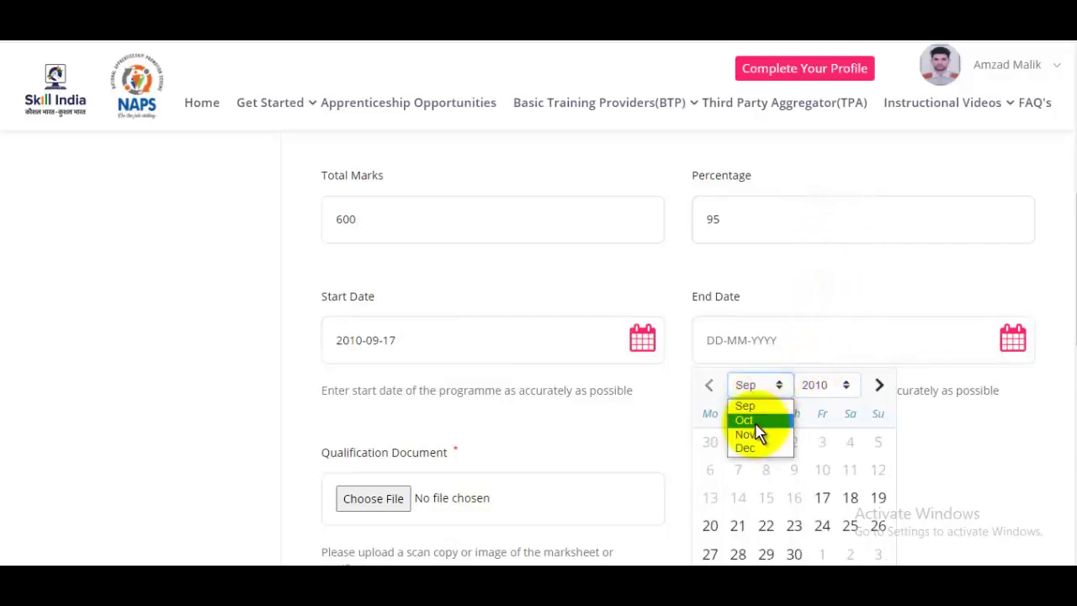
pyautogui.click(755, 423)
pyautogui.click(794, 472)
pyautogui.scroll(-3, 637, 318)
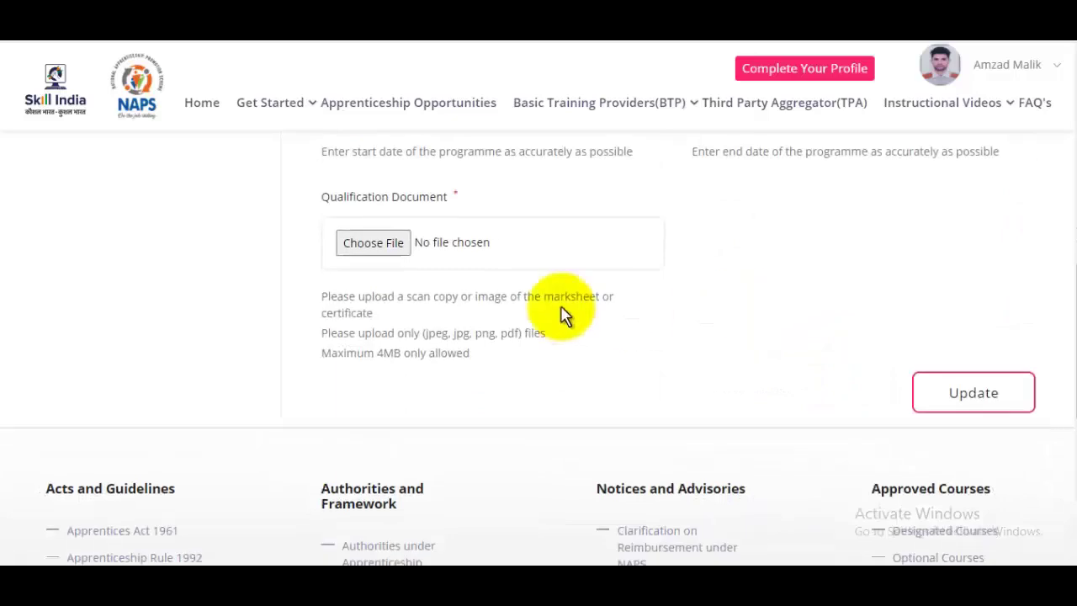
pyautogui.click(374, 249)
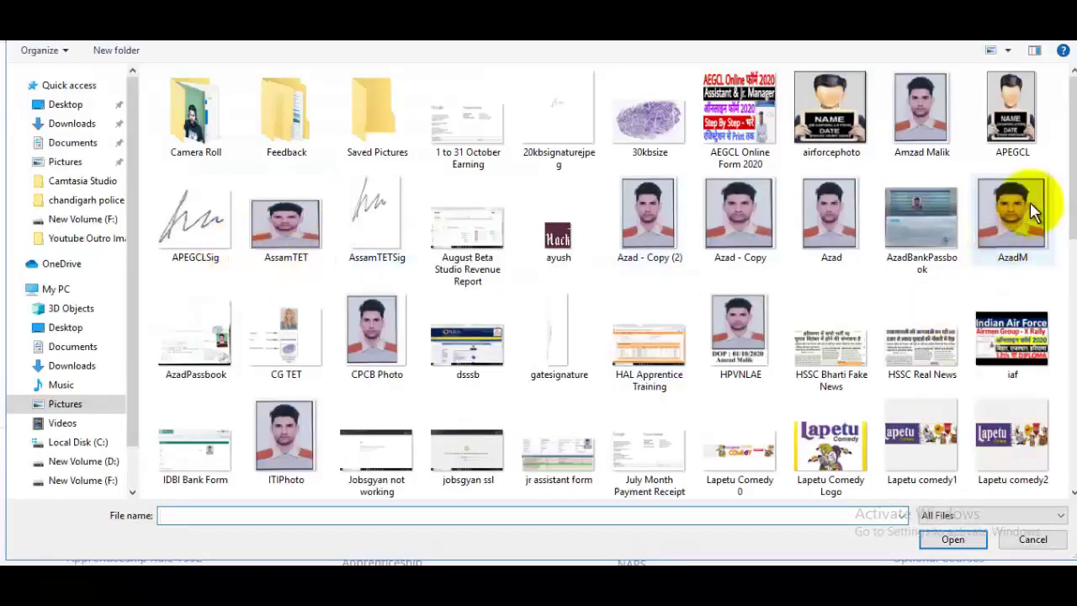
# Attach MarkSheet.jpg as the qualification document and save the 10th entry
pyautogui.scroll(-3, 1061, 240)
pyautogui.click(408, 303)
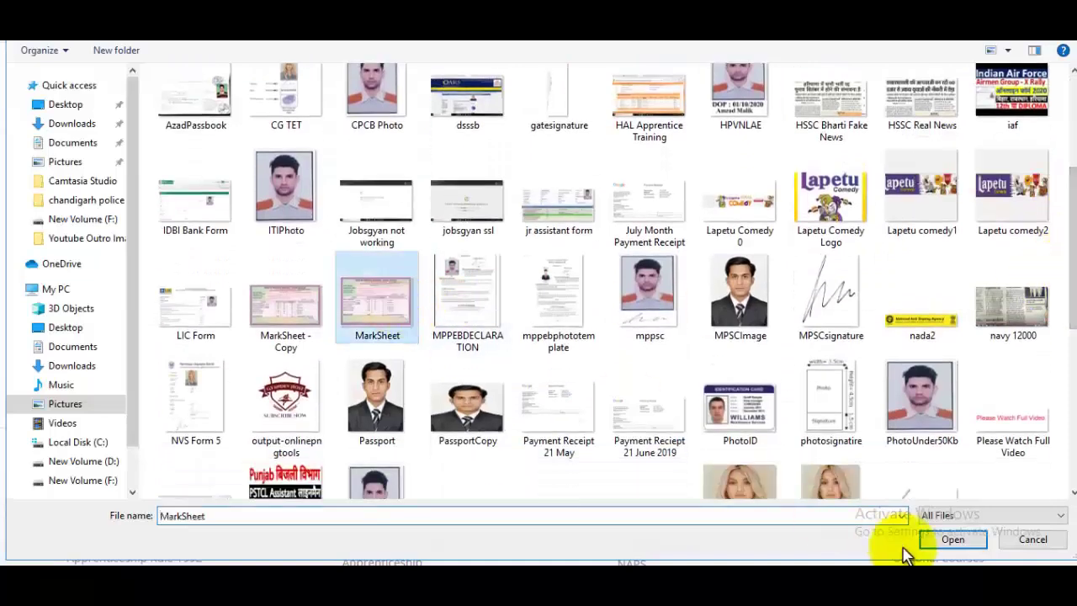
pyautogui.click(955, 542)
pyautogui.scroll(2, 1065, 278)
pyautogui.moveTo(1068, 269); pyautogui.dragTo(1070, 392)
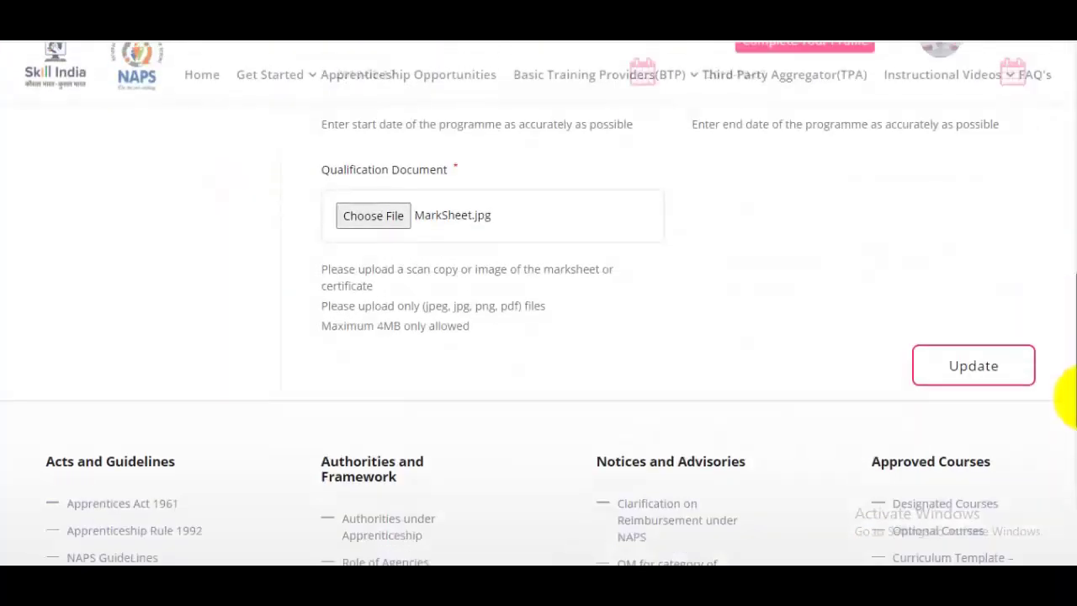
pyautogui.click(981, 284)
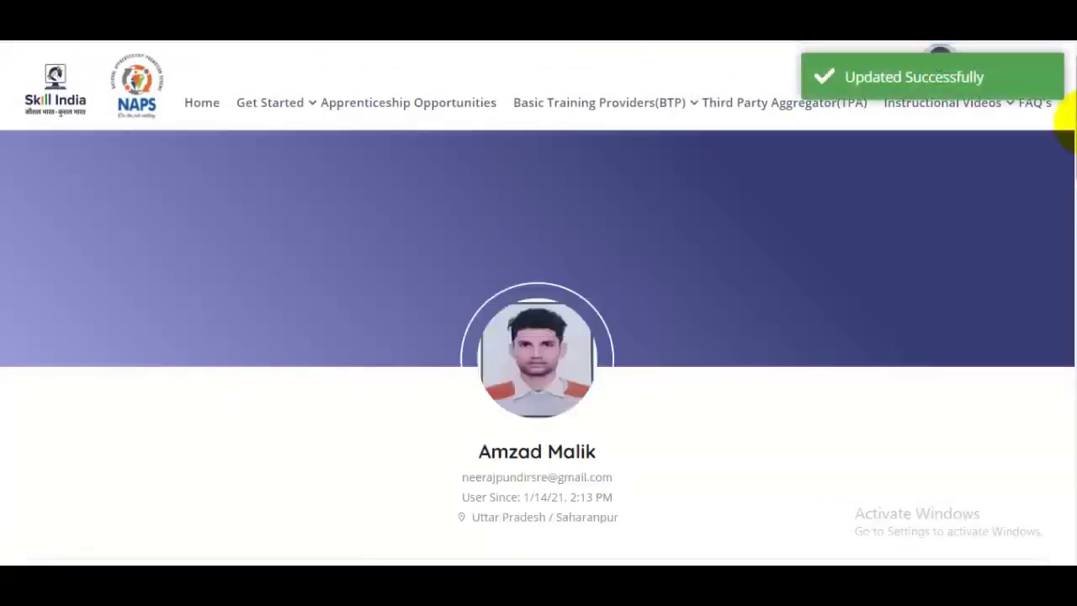
pyautogui.moveTo(1062, 108); pyautogui.dragTo(1067, 320)
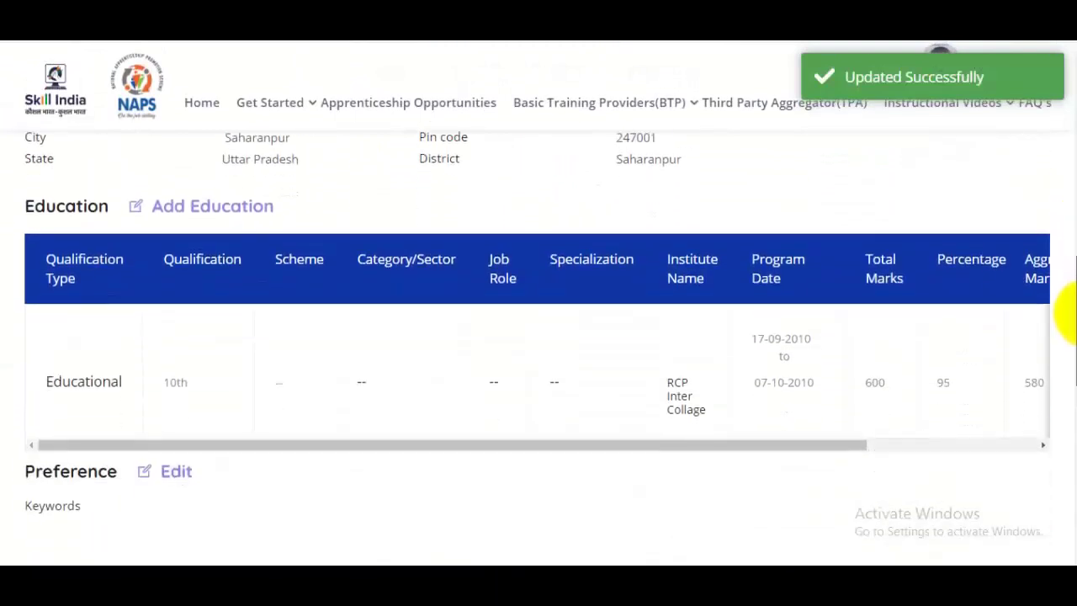
# Add an Educational Qualification entry for the 12th with category Science
pyautogui.click(205, 212)
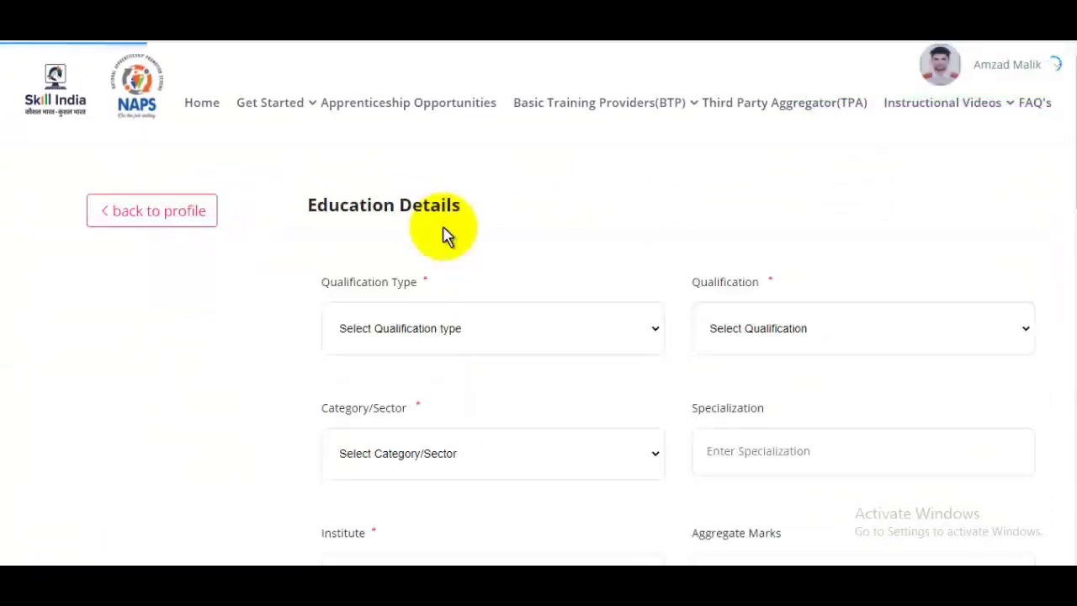
pyautogui.click(497, 335)
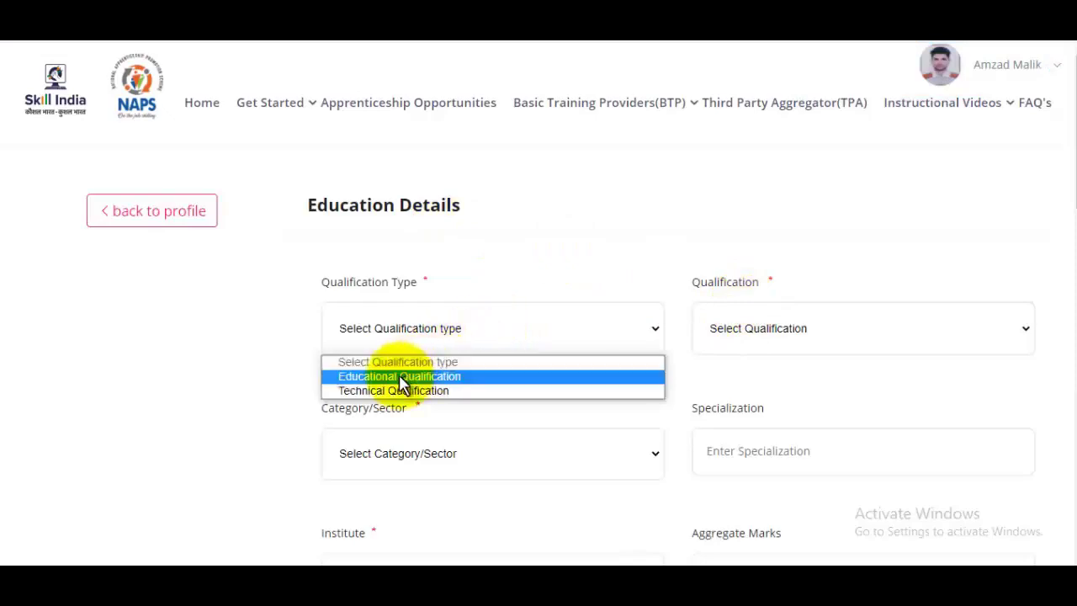
pyautogui.click(441, 384)
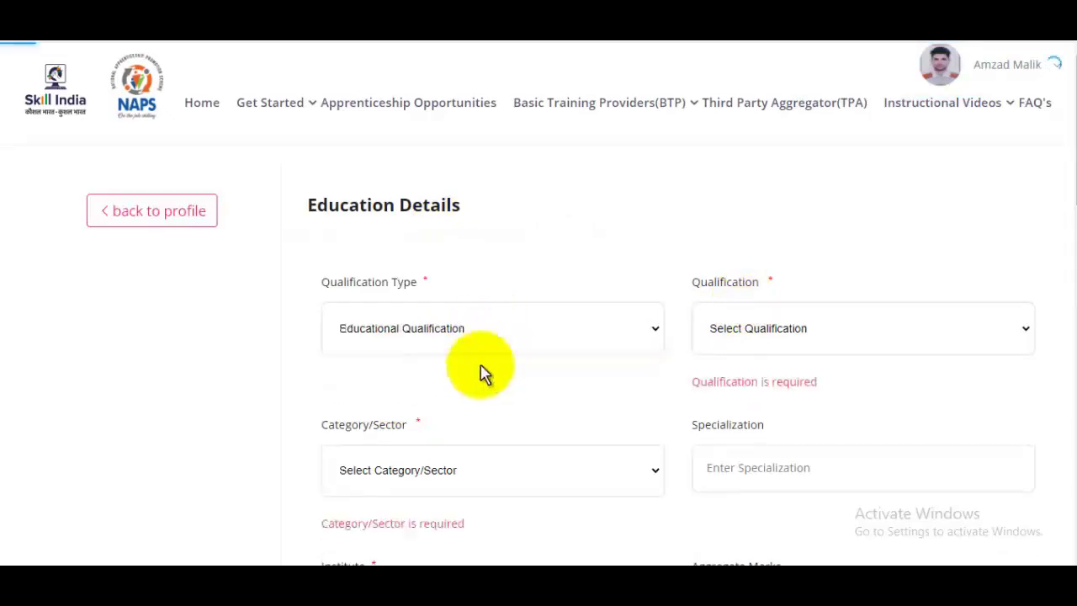
pyautogui.click(774, 333)
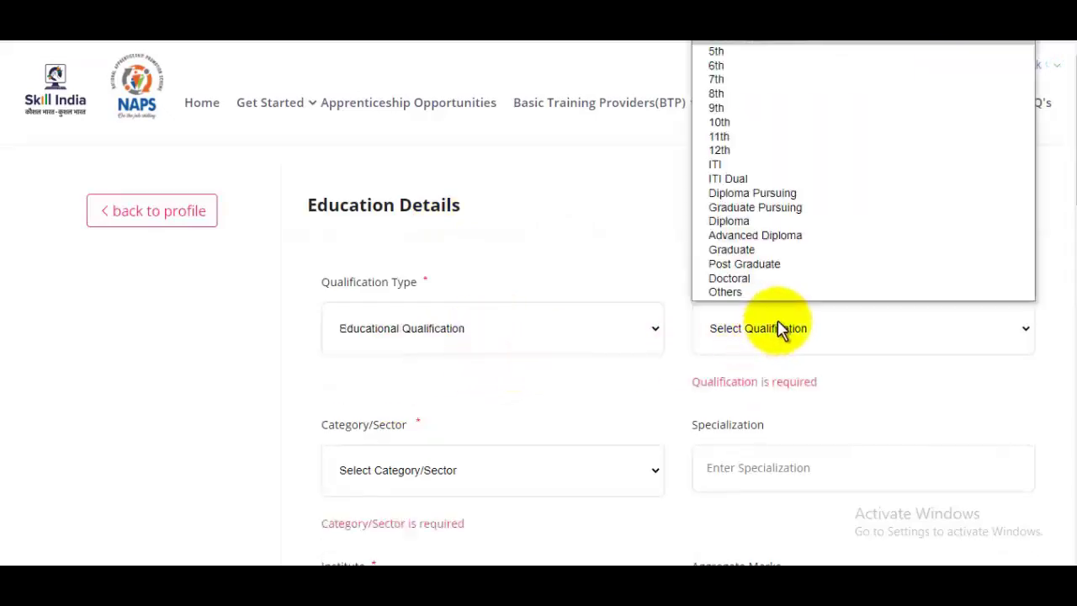
pyautogui.click(722, 151)
pyautogui.scroll(-2, 1062, 194)
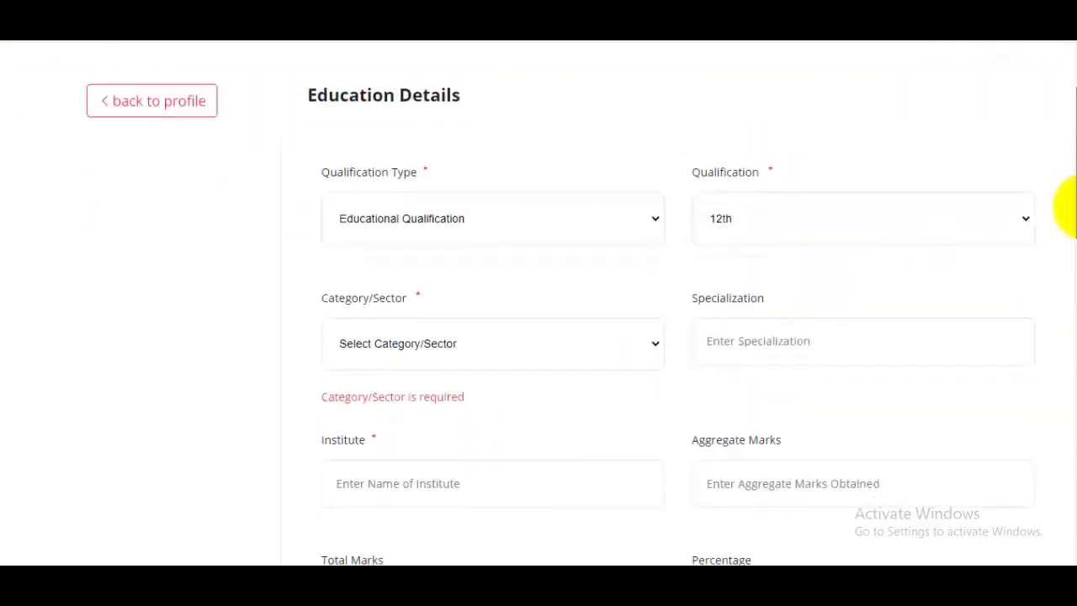
pyautogui.click(424, 303)
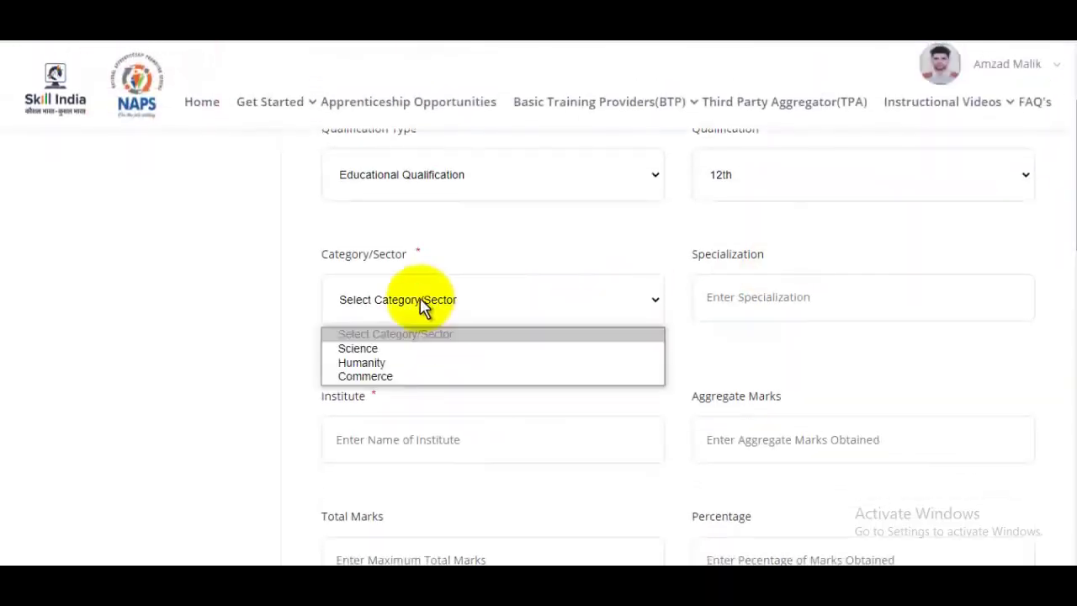
pyautogui.click(365, 348)
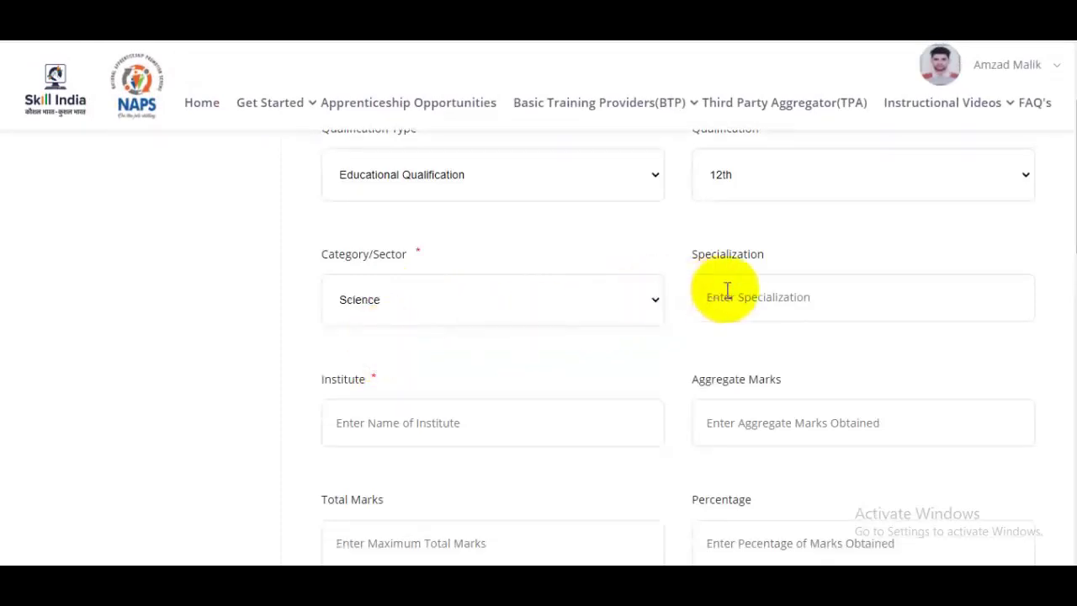
pyautogui.click(797, 290)
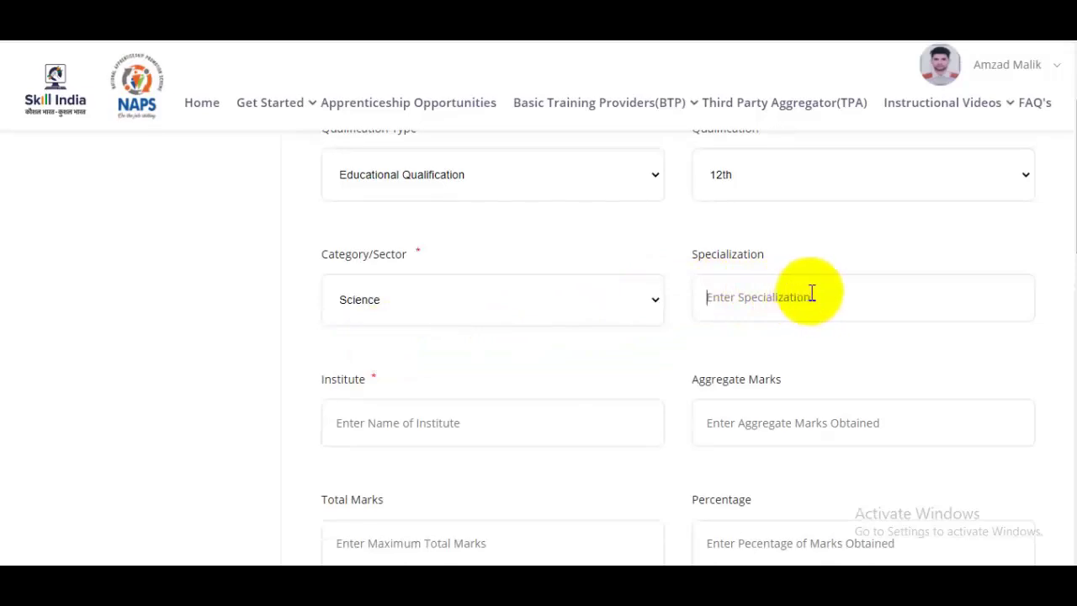
pyautogui.scroll(-2, 574, 301)
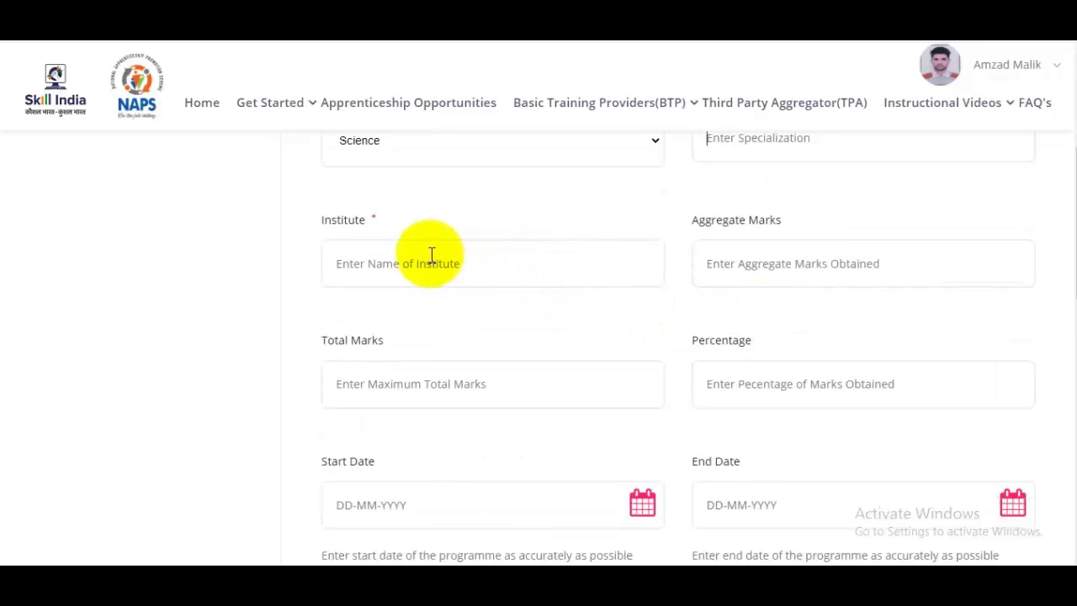
pyautogui.scroll(-2, 817, 250)
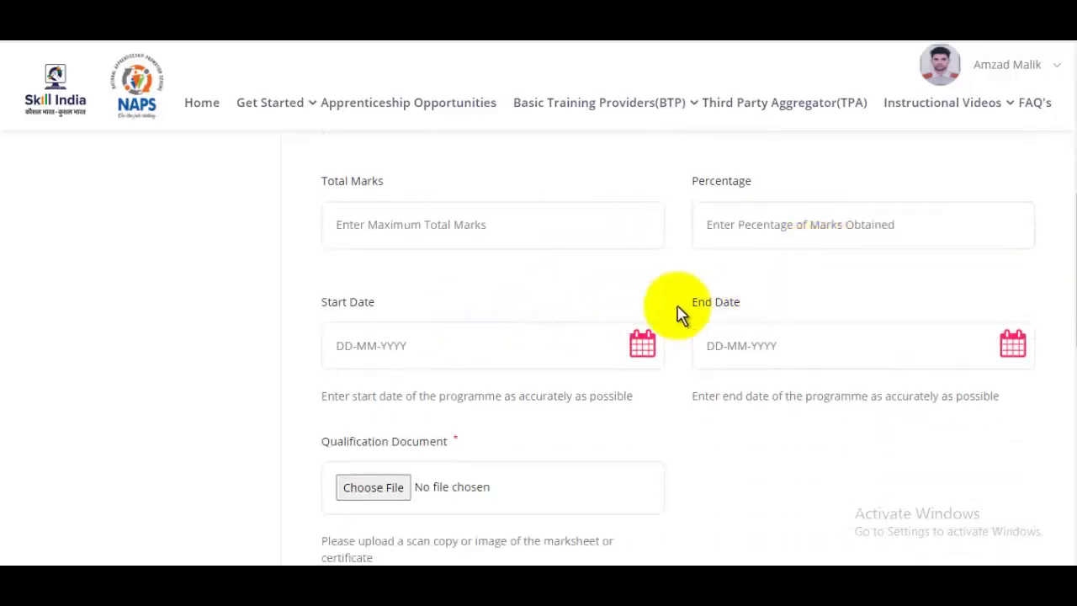
pyautogui.scroll(-3, 680, 313)
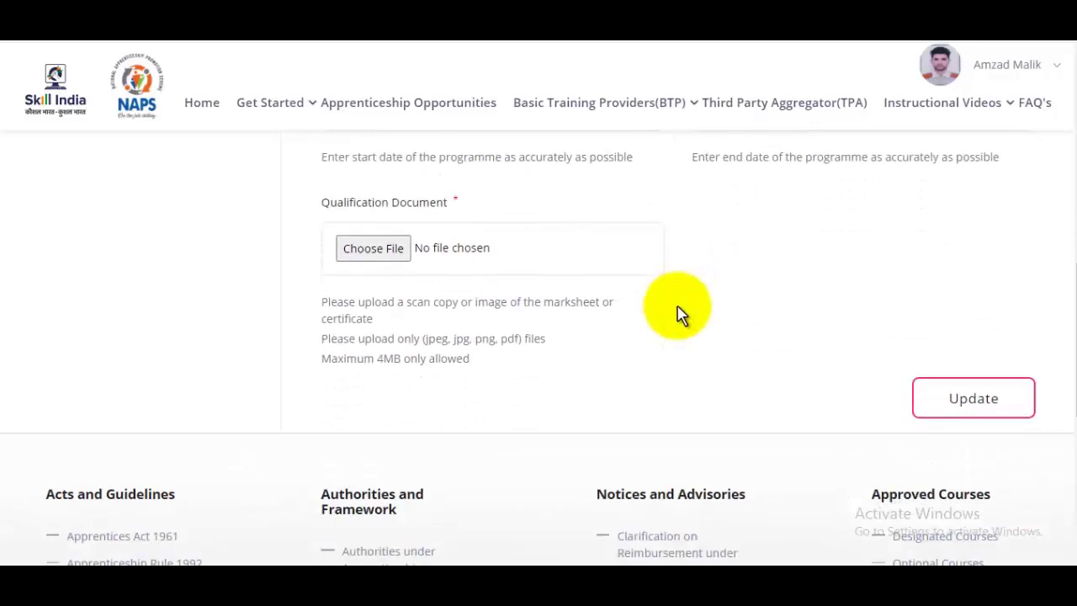
# Save the new 12th education entry
pyautogui.click(1004, 402)
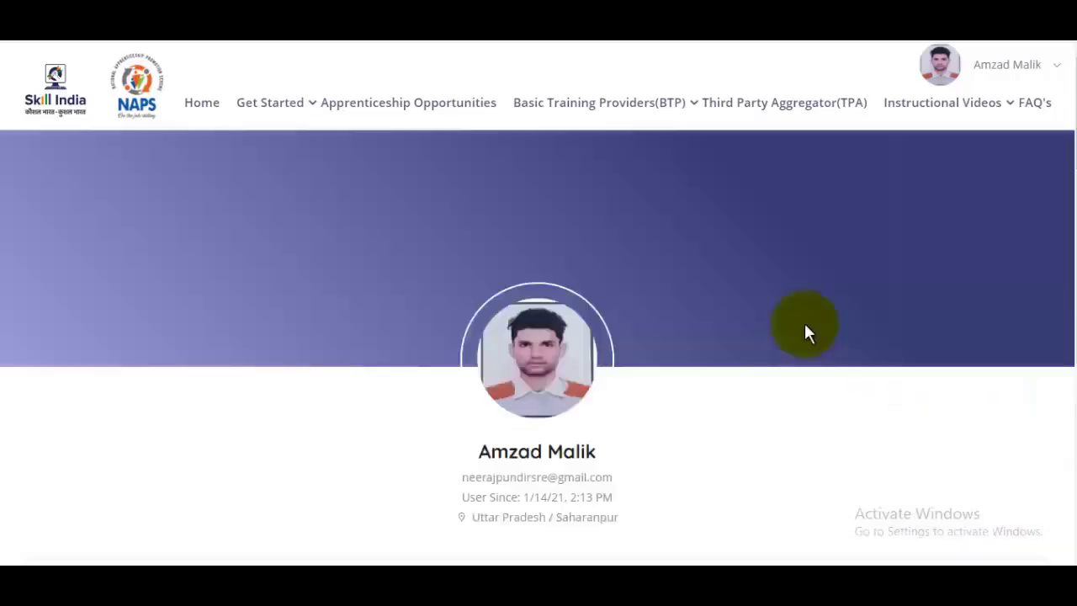
pyautogui.scroll(-9, 1065, 217)
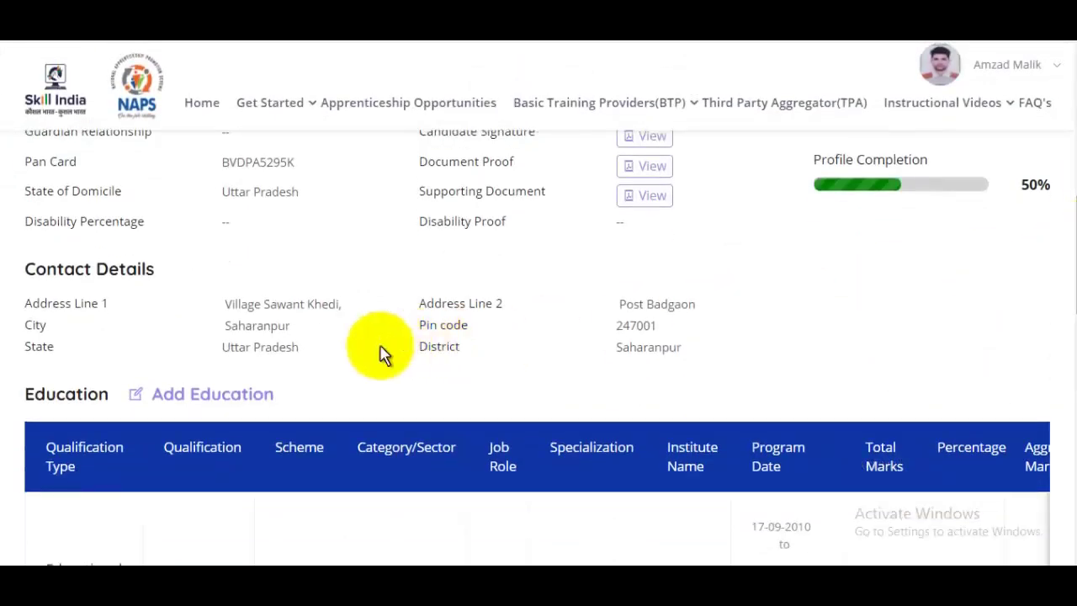
pyautogui.scroll(-1, 319, 333)
# Start another education entry with Technical Qualification as its type
pyautogui.click(223, 315)
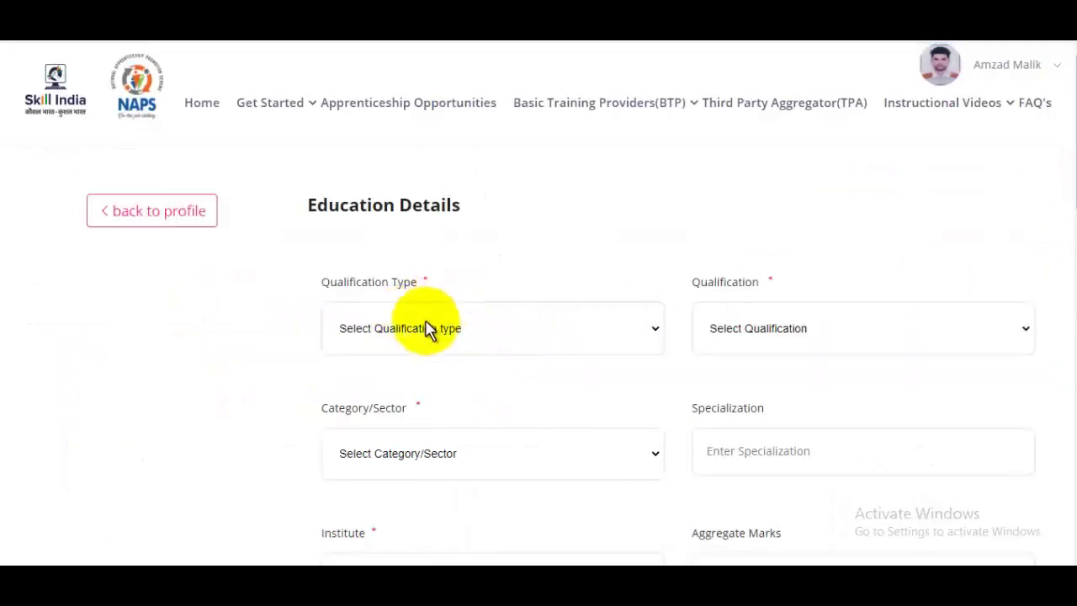
pyautogui.click(425, 332)
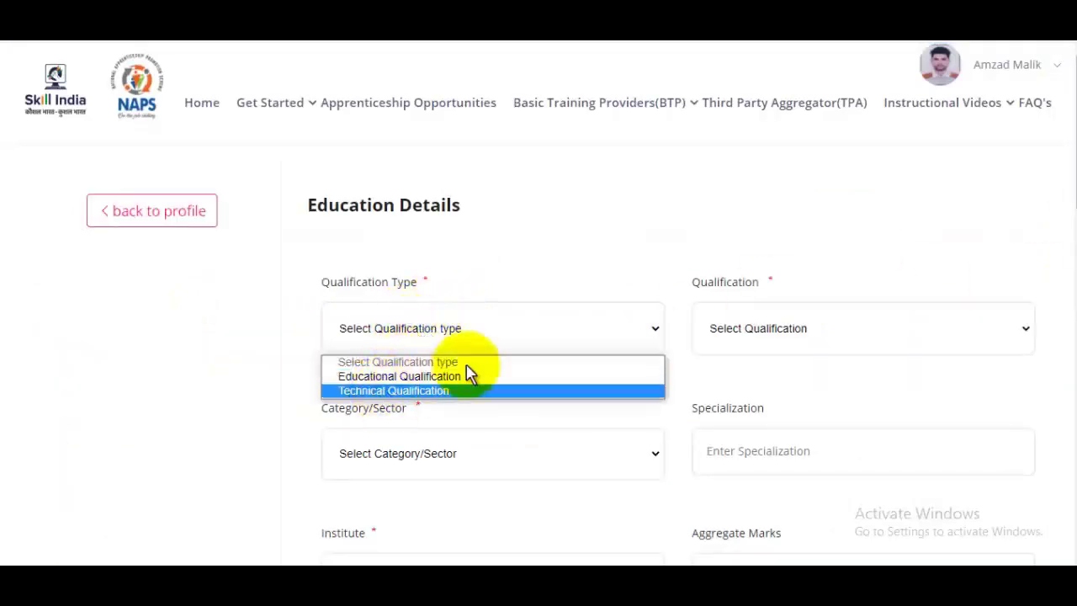
pyautogui.click(505, 387)
pyautogui.click(784, 327)
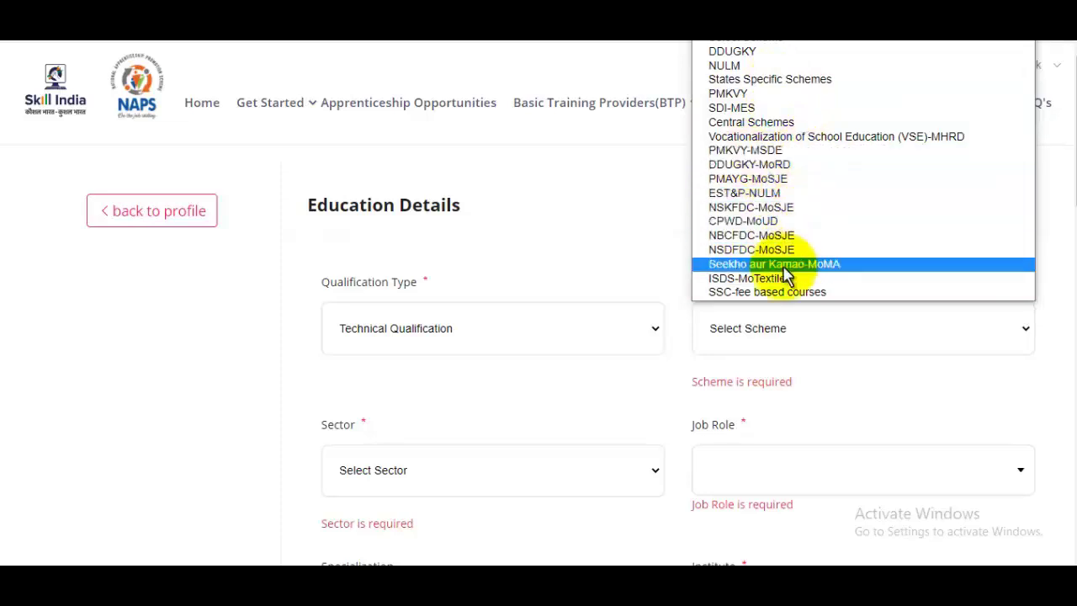
# Choose States Specific Schemes and the Instrumentation Automation Surveillance & Communication sector
pyautogui.click(789, 79)
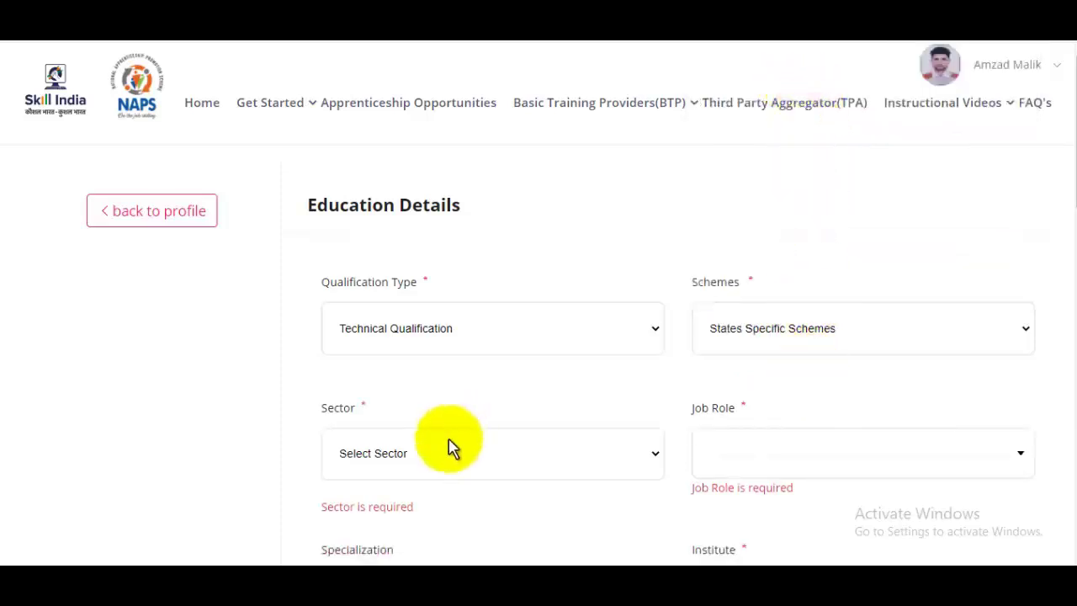
pyautogui.click(421, 462)
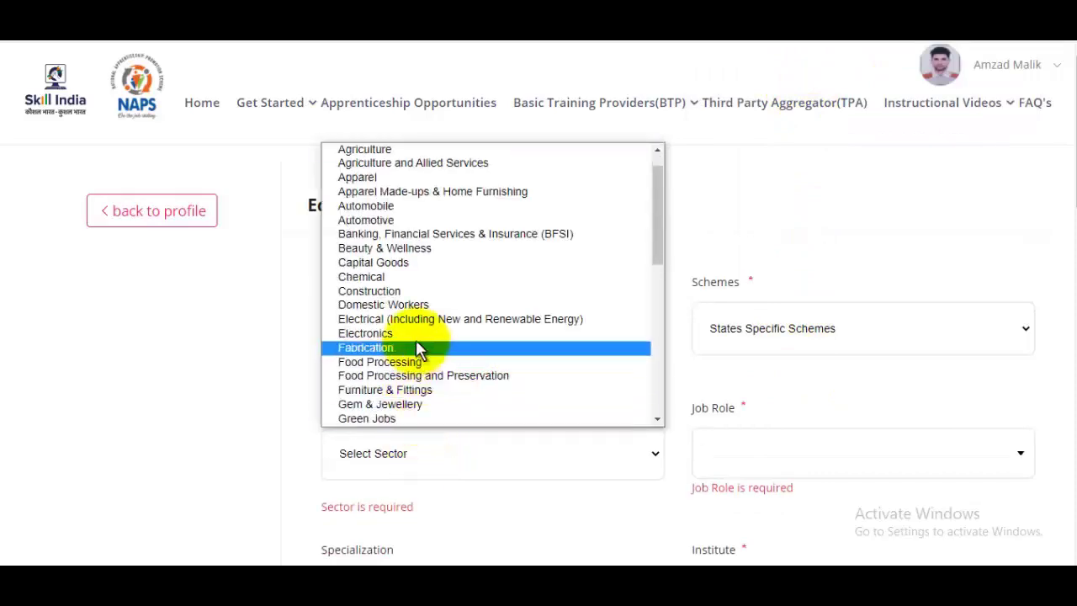
pyautogui.scroll(-6, 424, 311)
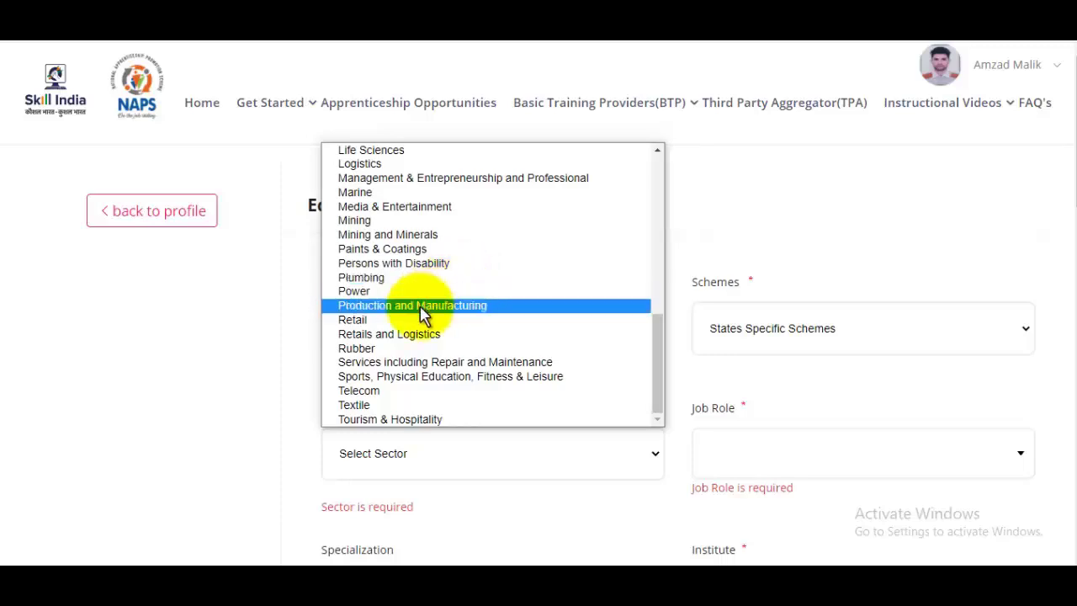
pyautogui.scroll(1, 413, 237)
pyautogui.scroll(2, 411, 246)
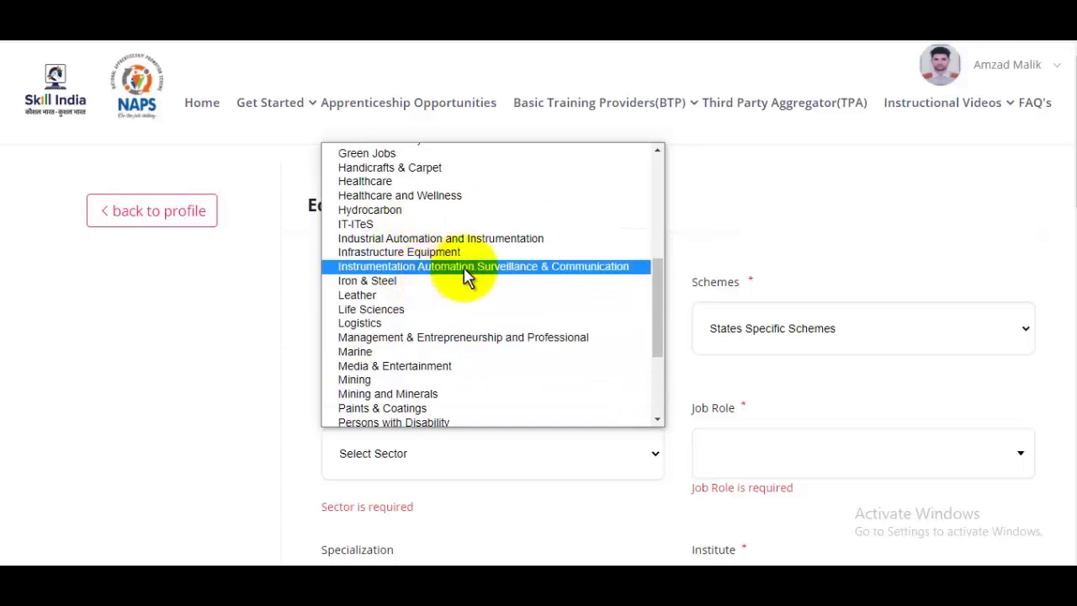
pyautogui.click(444, 267)
pyautogui.scroll(-2, 520, 395)
pyautogui.click(757, 310)
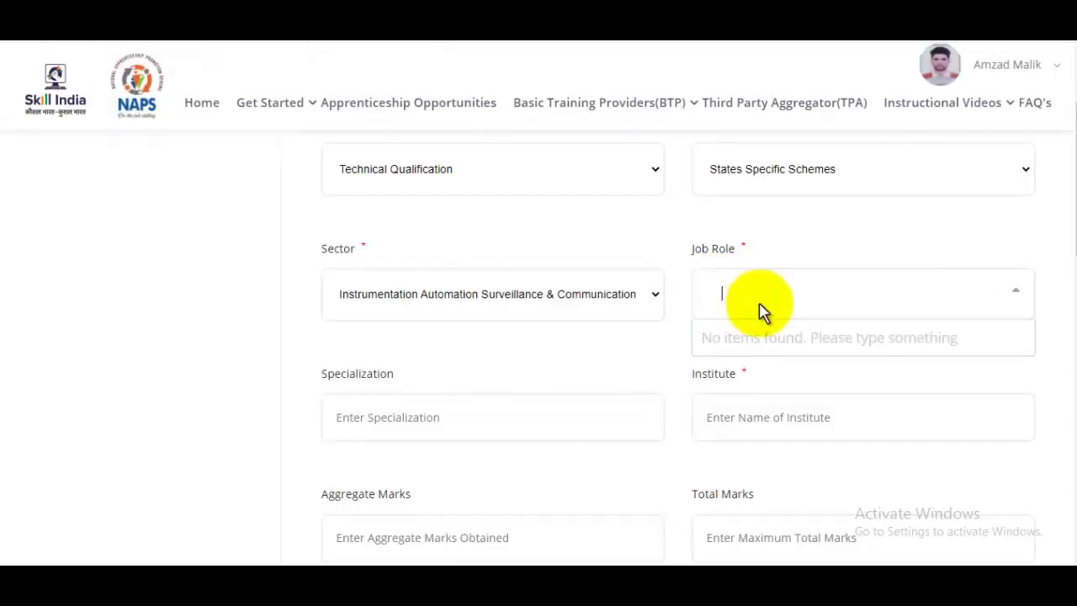
# Set the job role to Power Plant Millwright Fitter after searching 'Fitter'
pyautogui.write('Fitter')
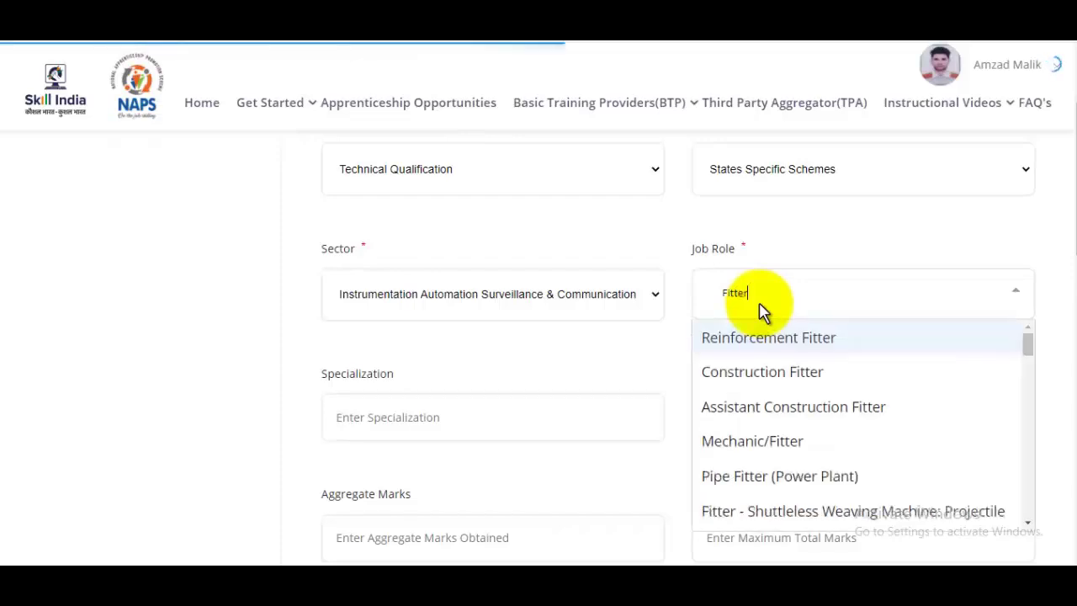
pyautogui.scroll(-2, 805, 404)
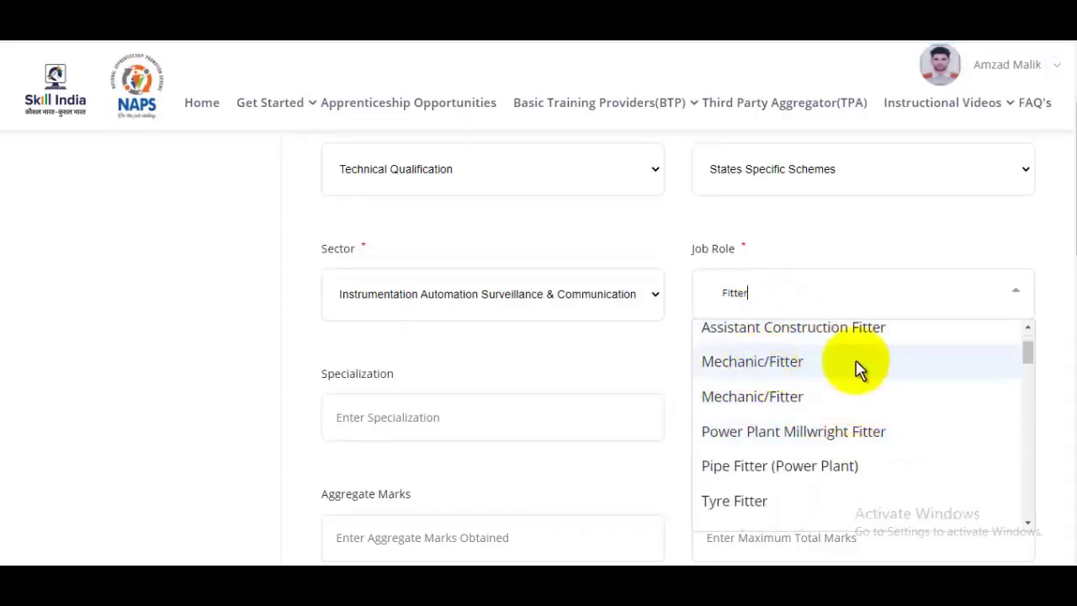
pyautogui.click(867, 362)
pyautogui.click(839, 309)
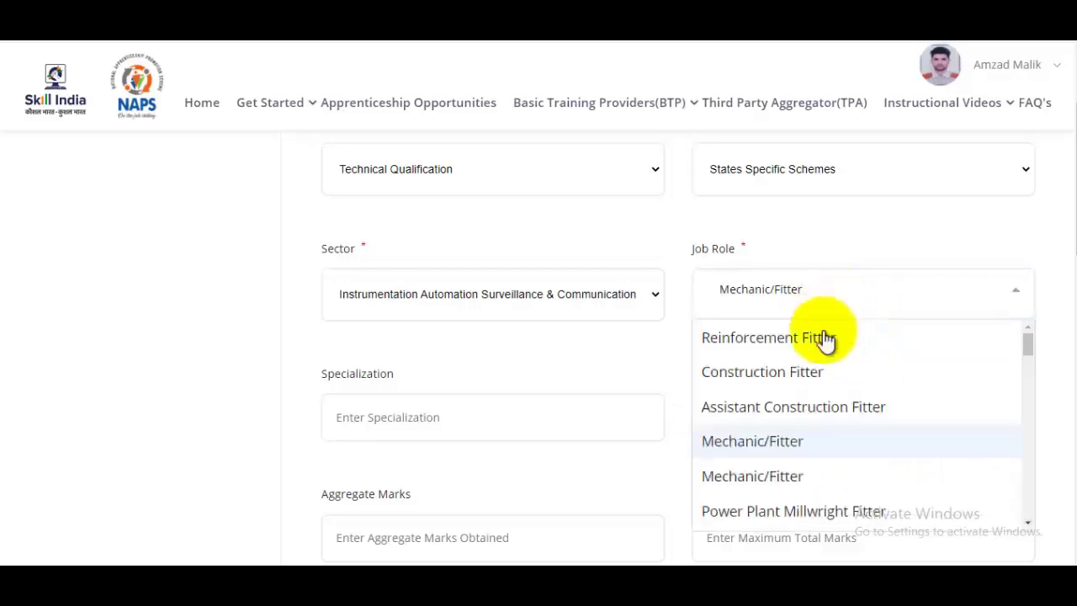
pyautogui.click(741, 515)
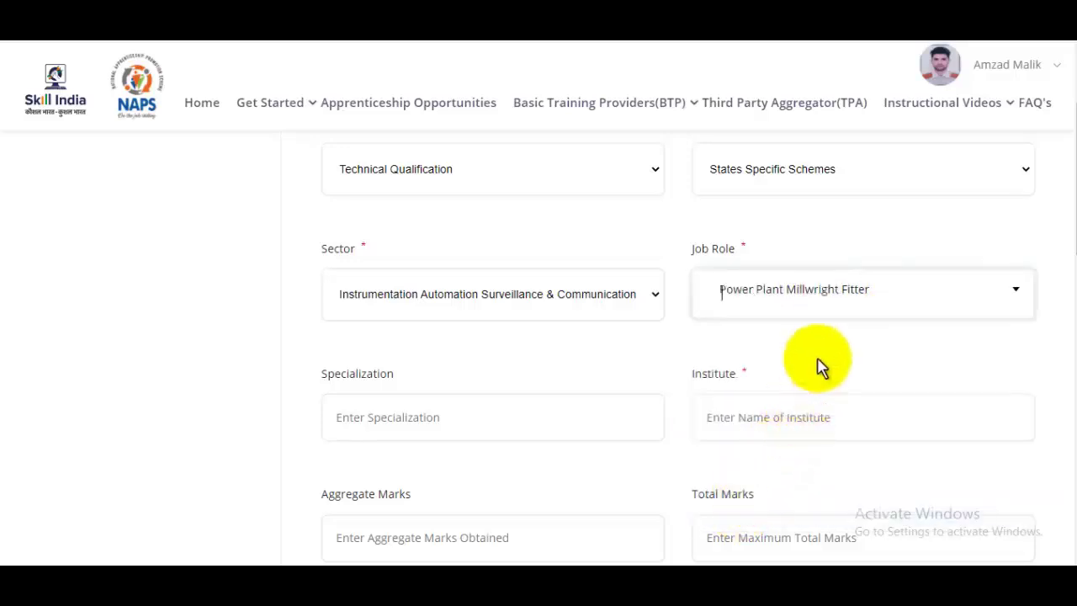
pyautogui.click(844, 312)
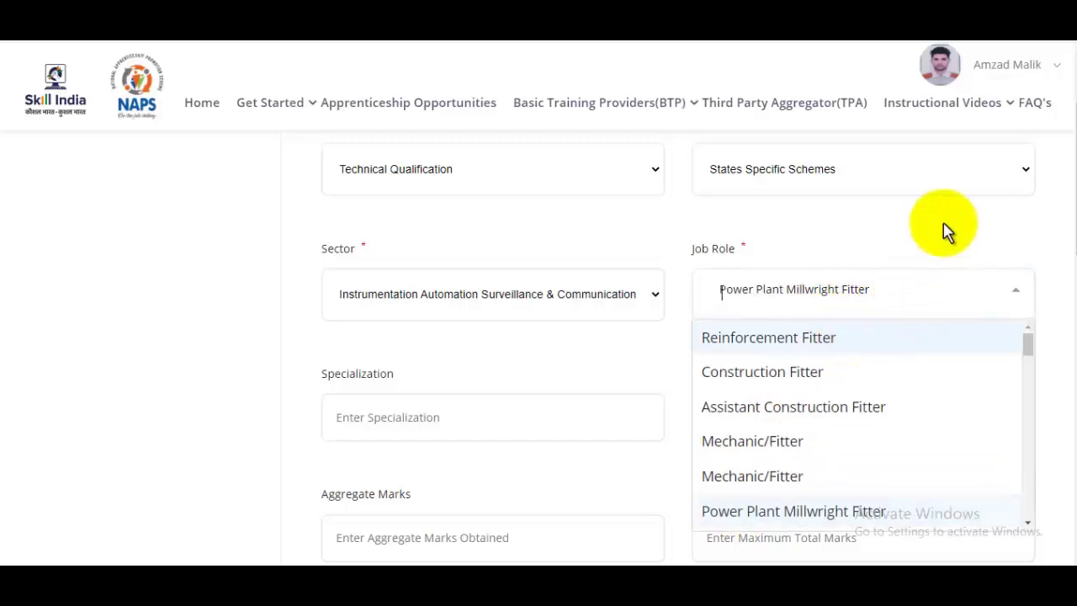
pyautogui.click(925, 240)
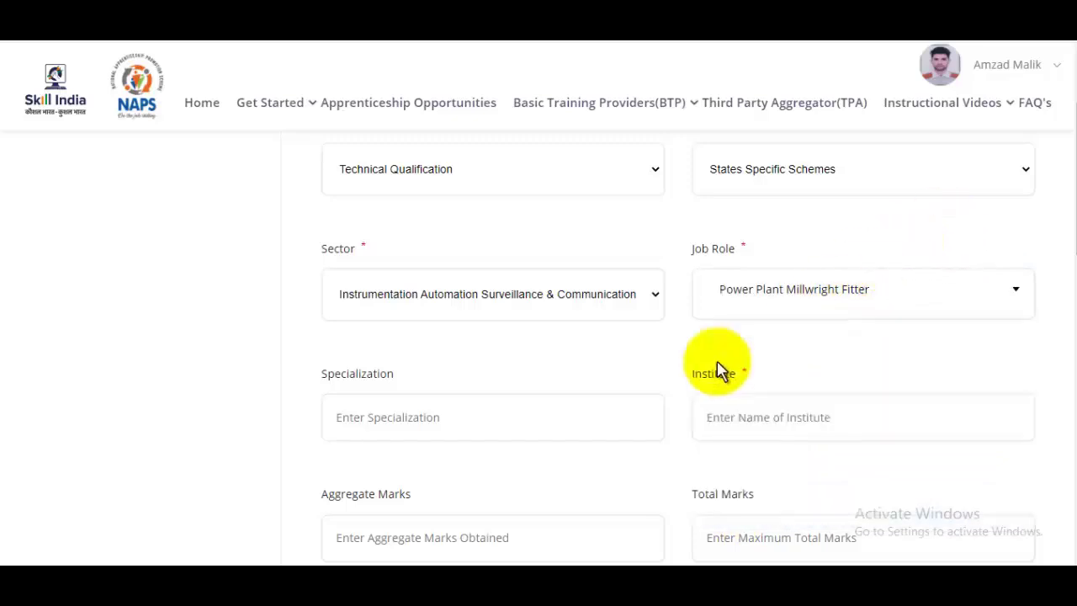
# Enter specialization Fitter, institute CCSU, and marks 478 out of 500 (93%)
pyautogui.click(412, 418)
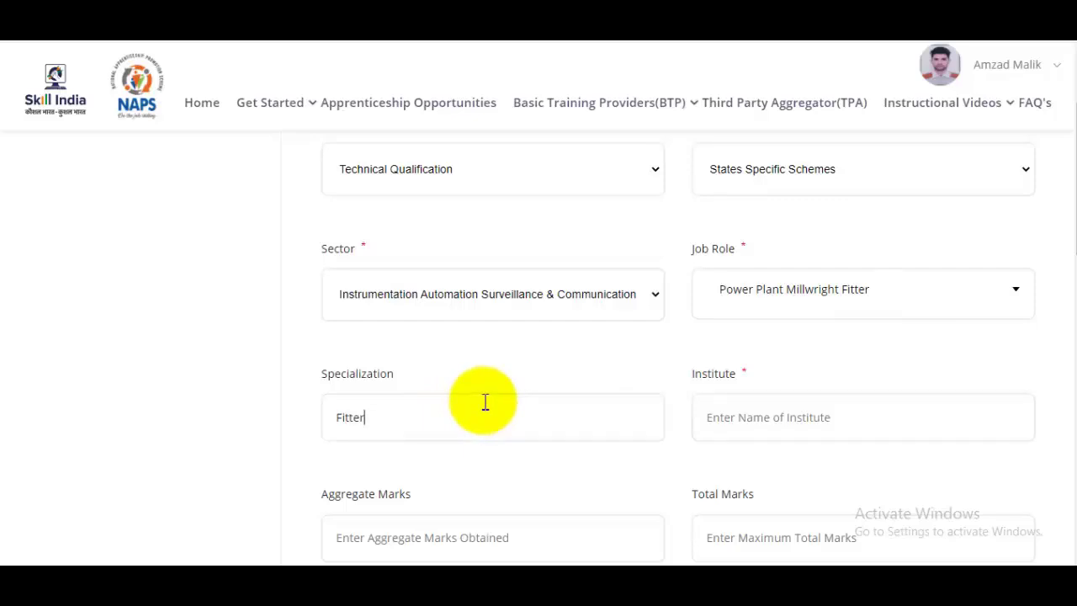
pyautogui.scroll(-2, 589, 353)
pyautogui.click(798, 263)
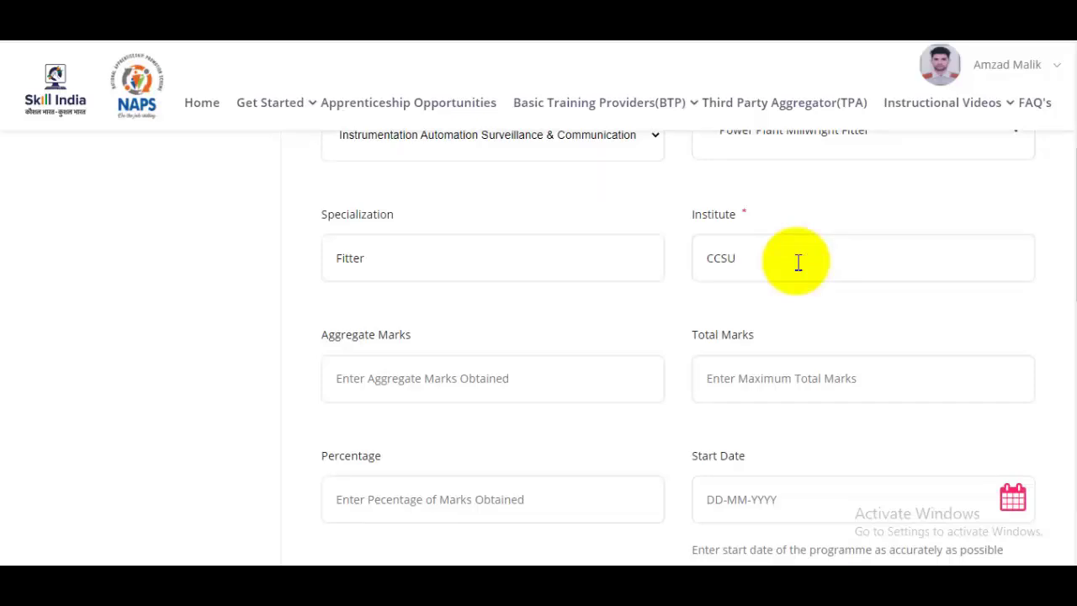
pyautogui.click(438, 385)
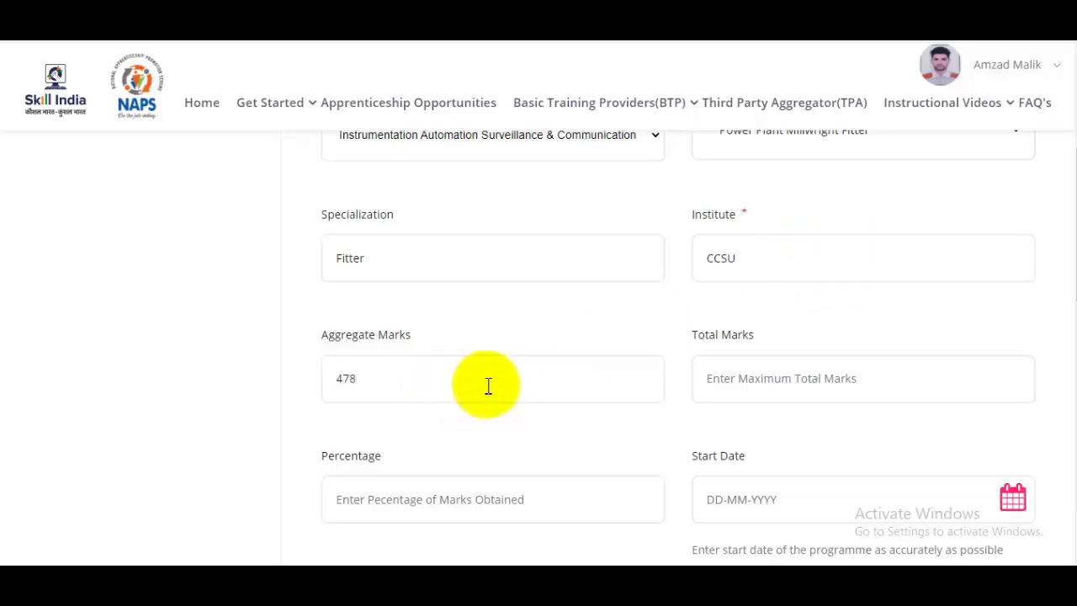
pyautogui.click(805, 380)
pyautogui.write('500')
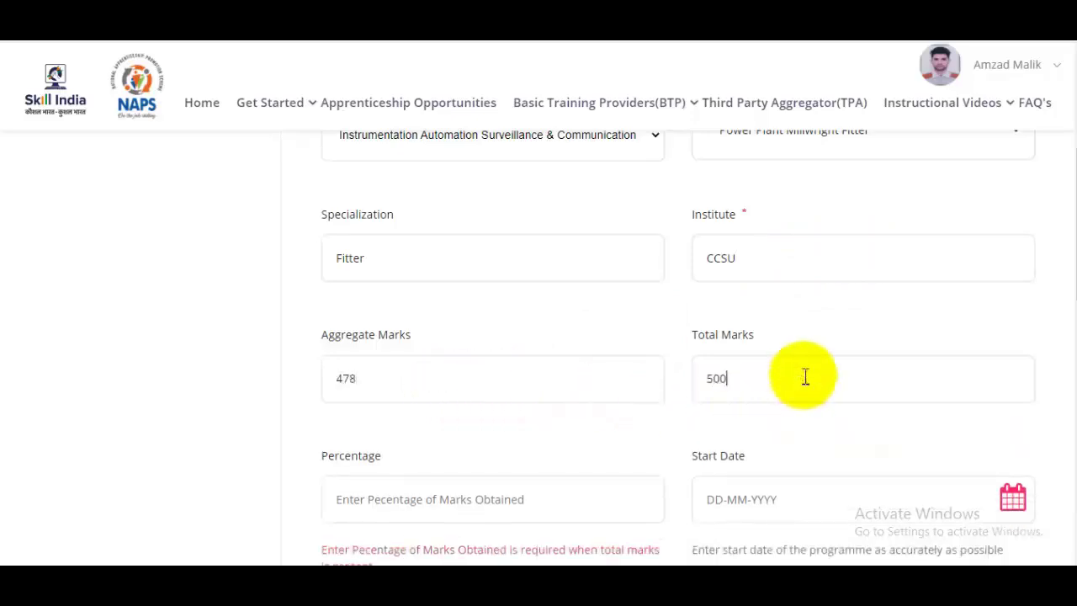
pyautogui.scroll(-1, 805, 377)
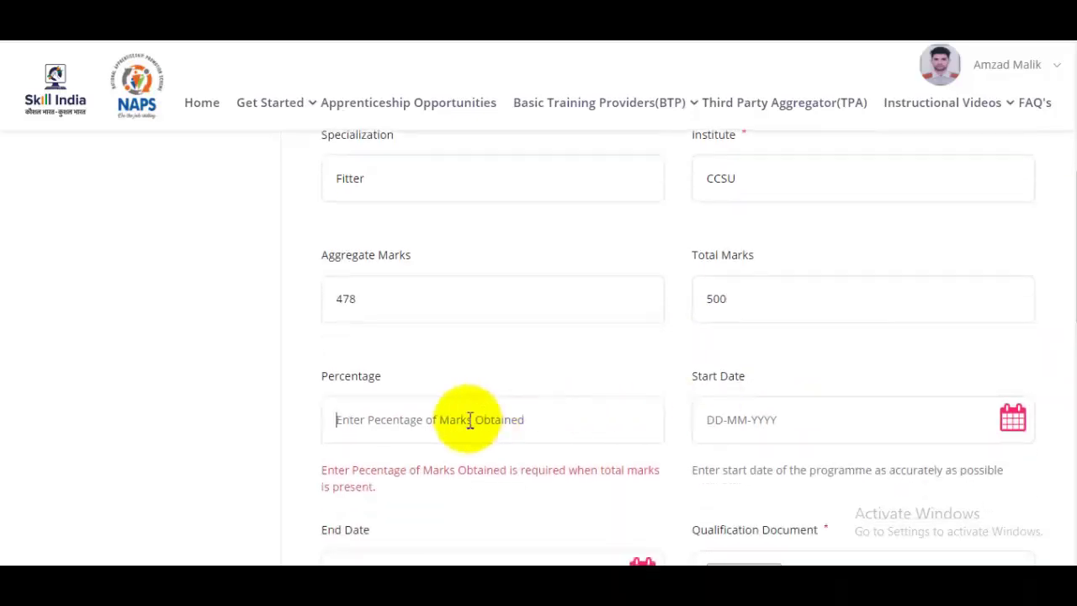
pyautogui.write('93')
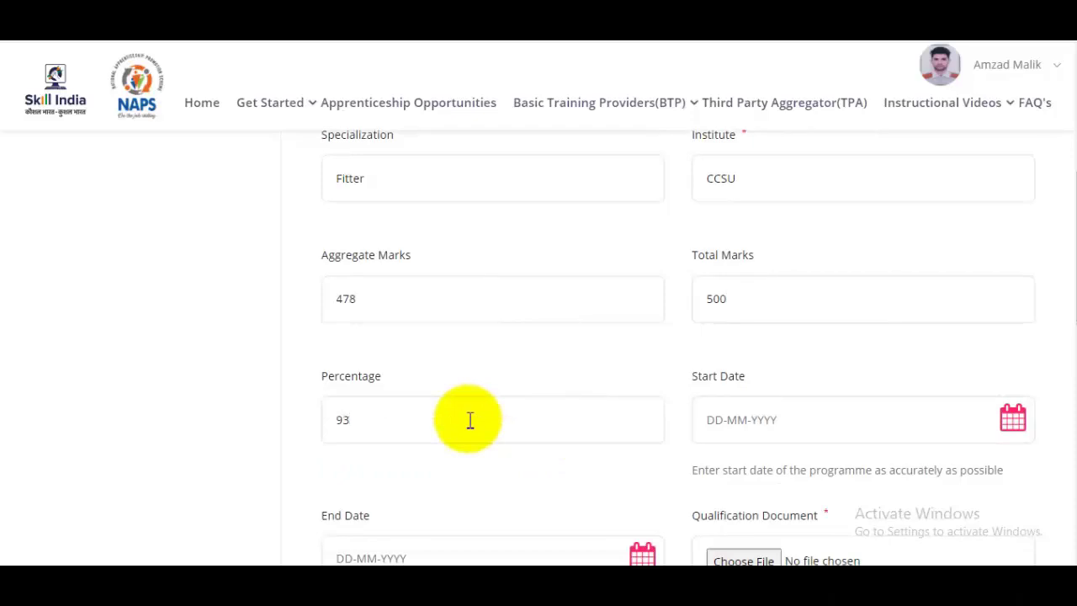
pyautogui.scroll(-3, 522, 379)
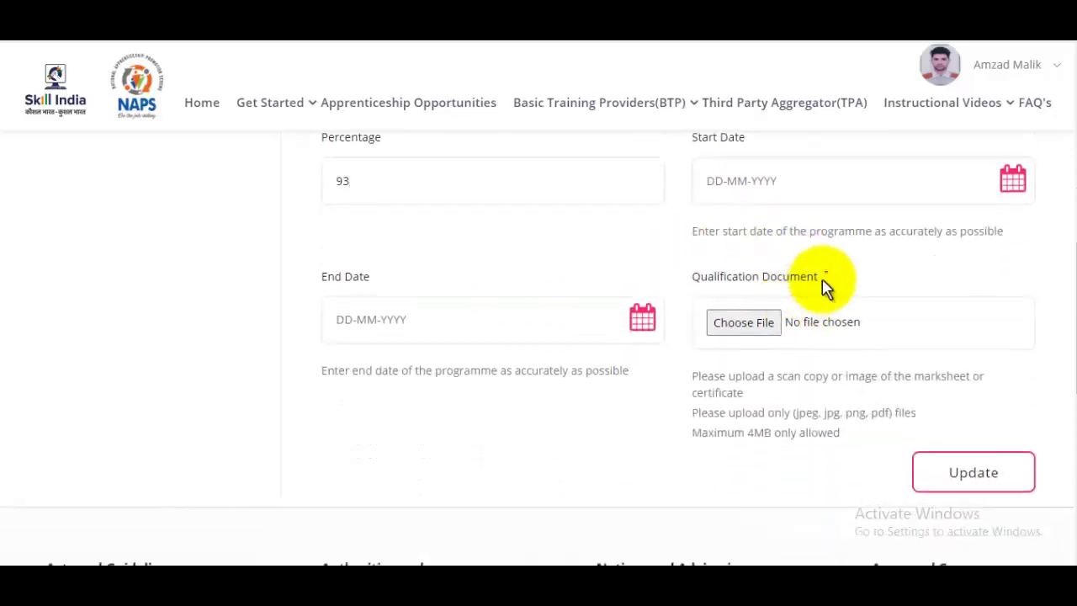
# Set the start date to 2016-07-16 and the end date to 2018-09-14
pyautogui.click(1010, 186)
pyautogui.click(845, 227)
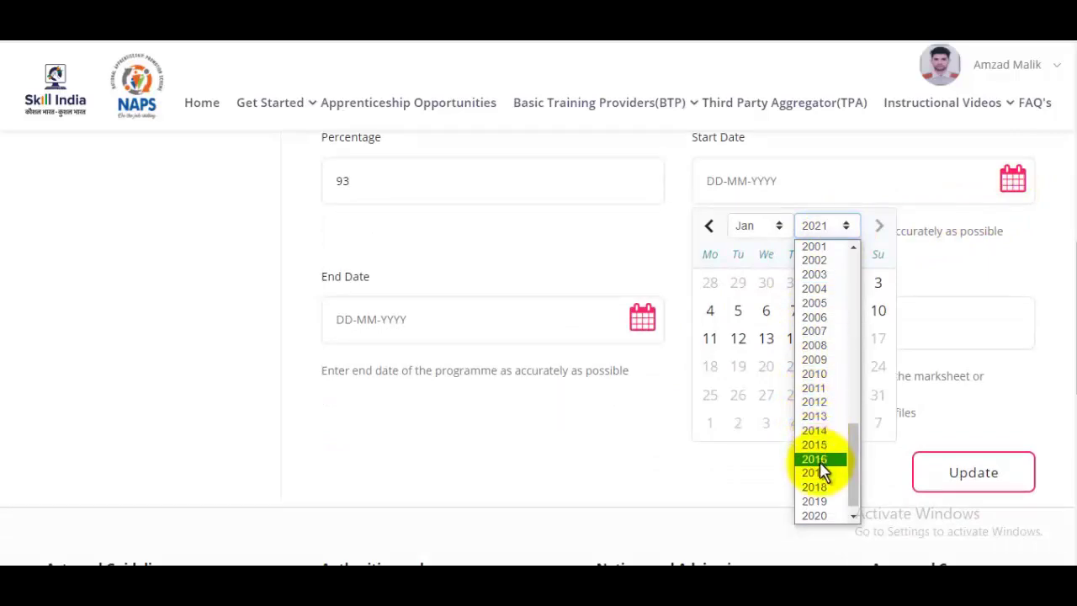
pyautogui.click(814, 460)
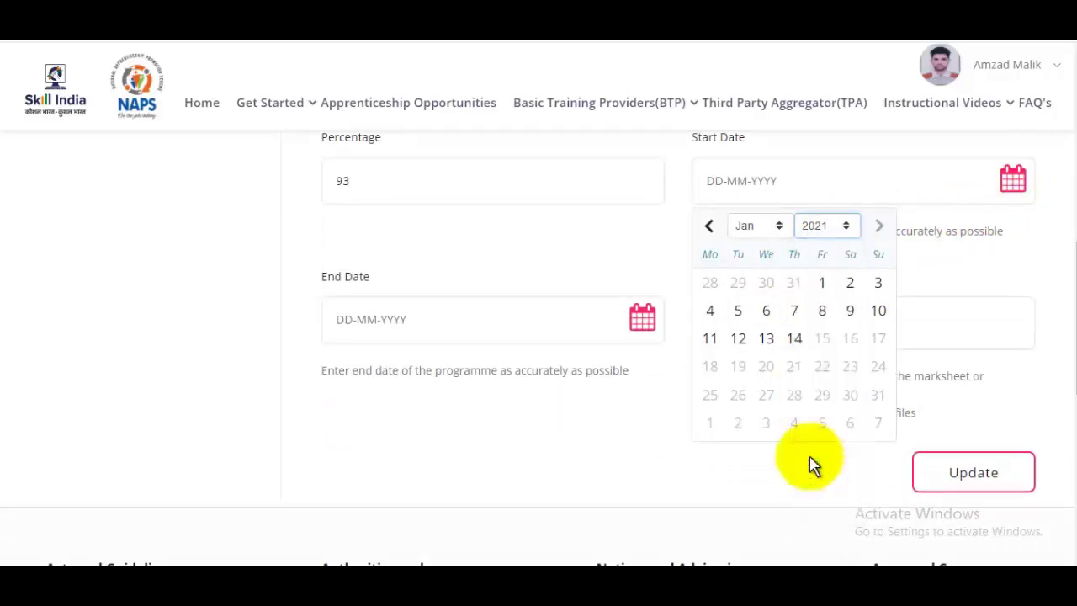
pyautogui.click(759, 227)
pyautogui.click(762, 335)
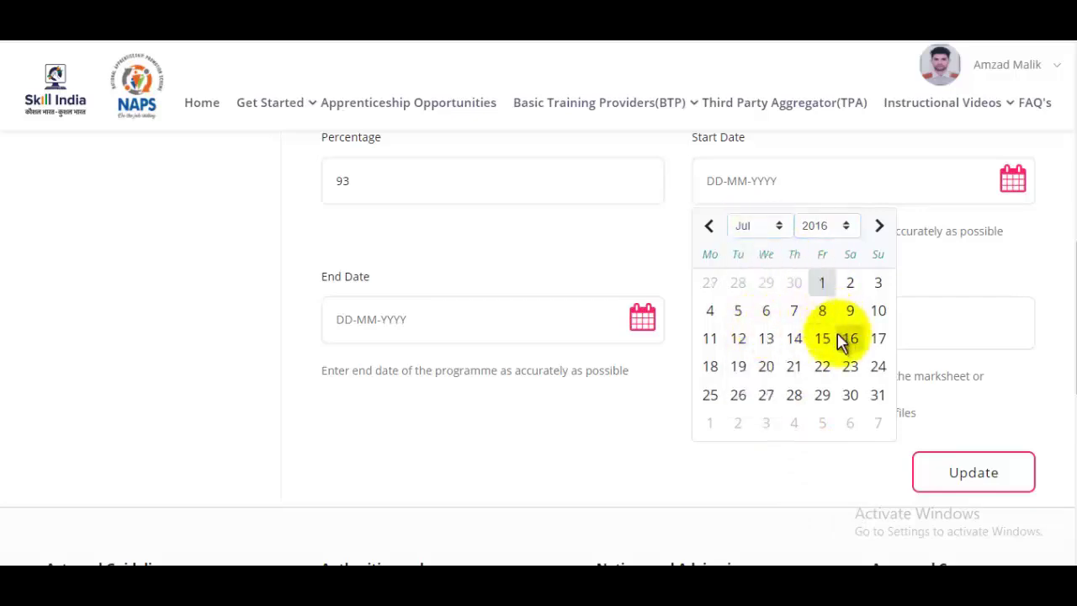
pyautogui.click(848, 337)
pyautogui.click(643, 320)
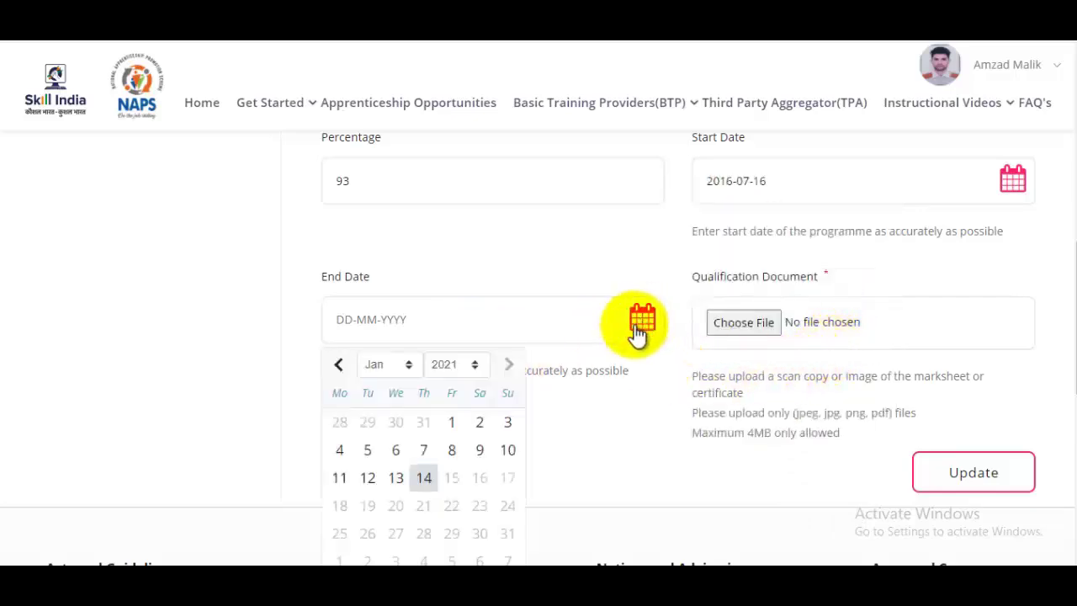
pyautogui.click(454, 365)
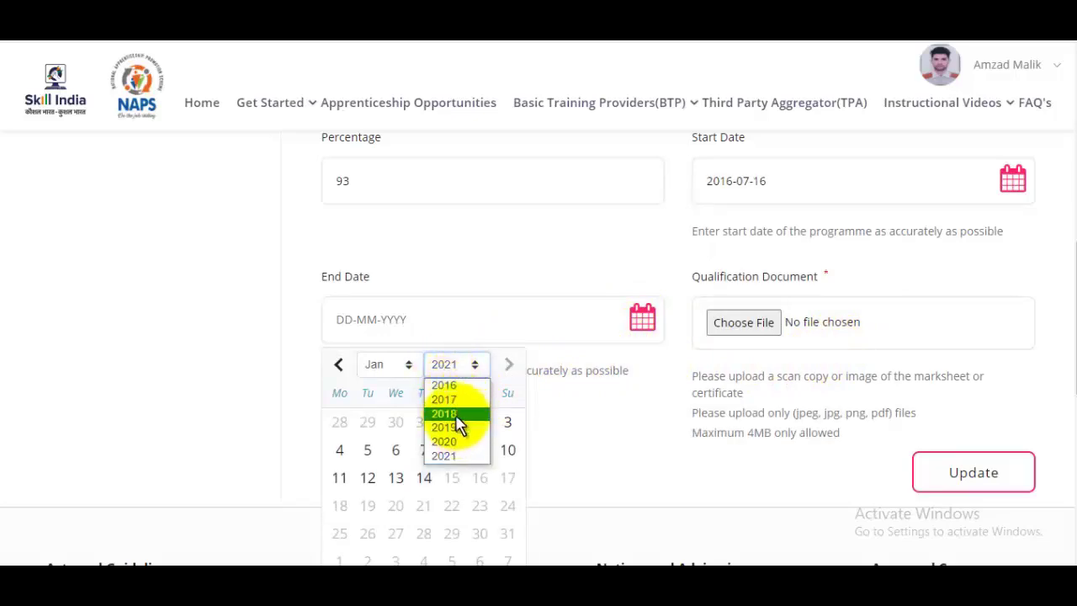
pyautogui.click(455, 418)
pyautogui.click(402, 370)
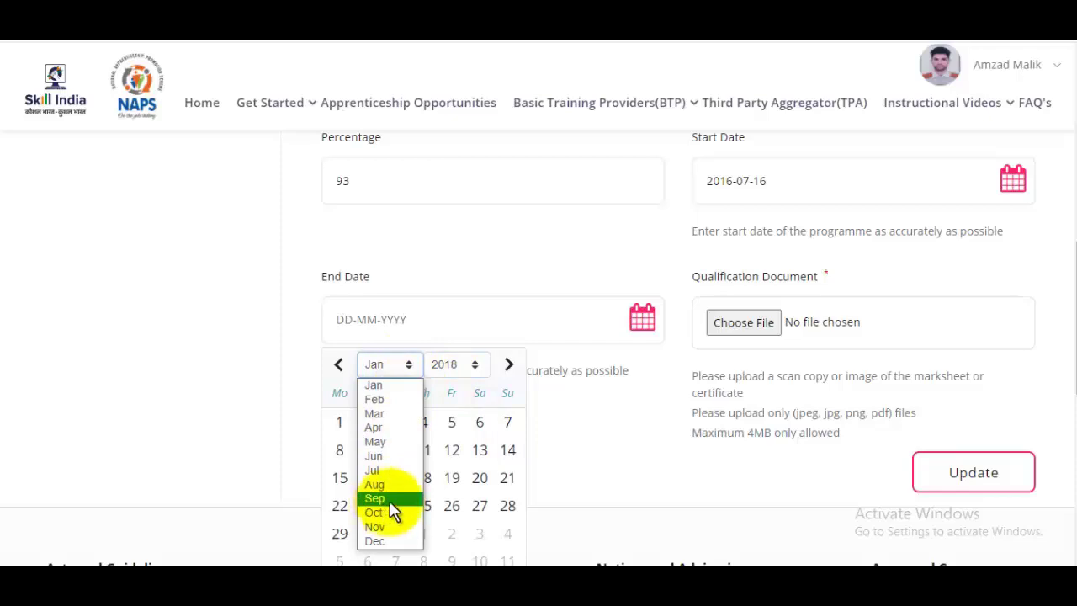
pyautogui.click(392, 508)
pyautogui.click(462, 468)
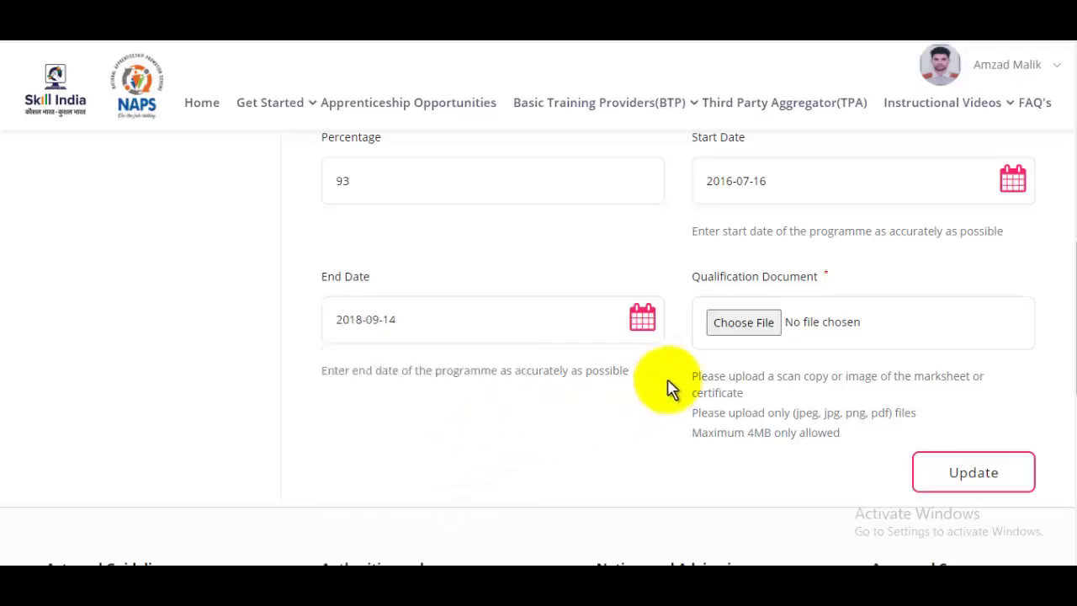
# Attach MarkSheet.jpg from Pictures as the qualification document and save the technical entry
pyautogui.click(745, 329)
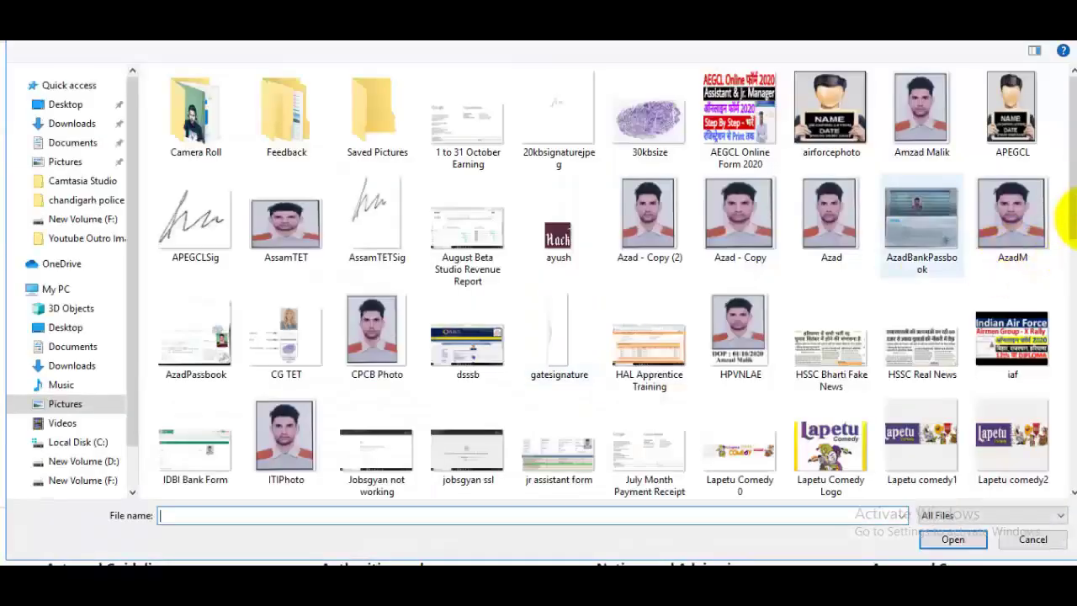
pyautogui.moveTo(1062, 216); pyautogui.dragTo(1065, 400)
pyautogui.scroll(3, 1064, 400)
pyautogui.click(380, 143)
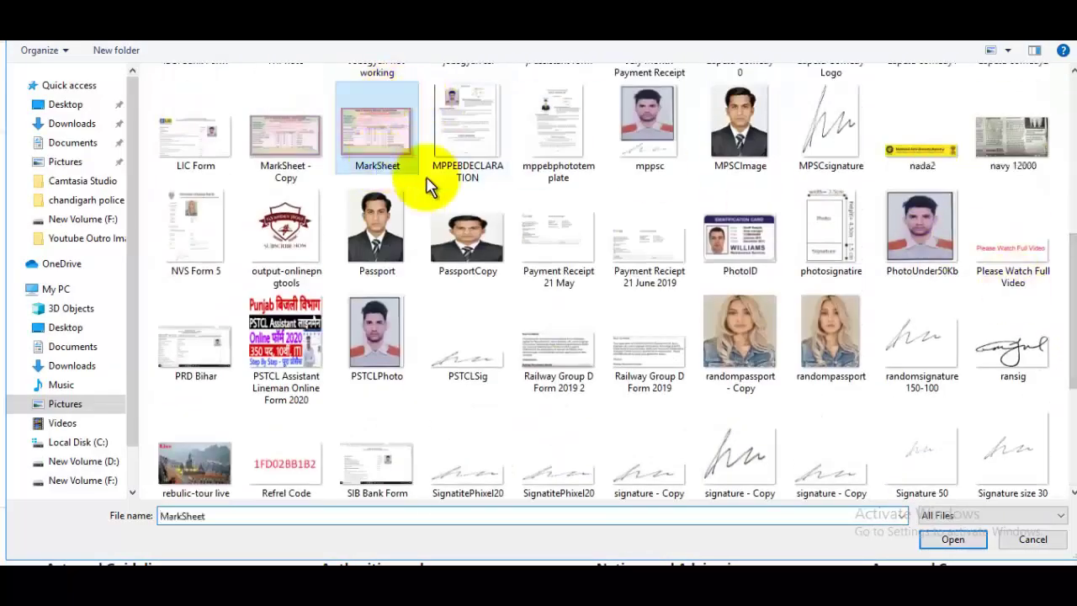
pyautogui.click(953, 539)
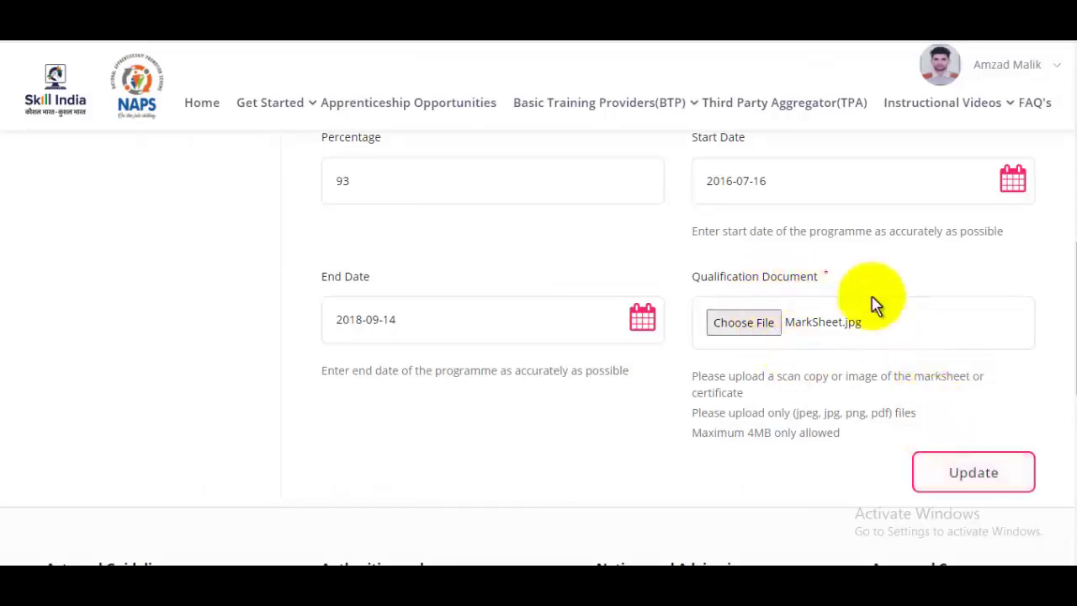
pyautogui.moveTo(1069, 345); pyautogui.dragTo(1069, 421)
pyautogui.click(960, 257)
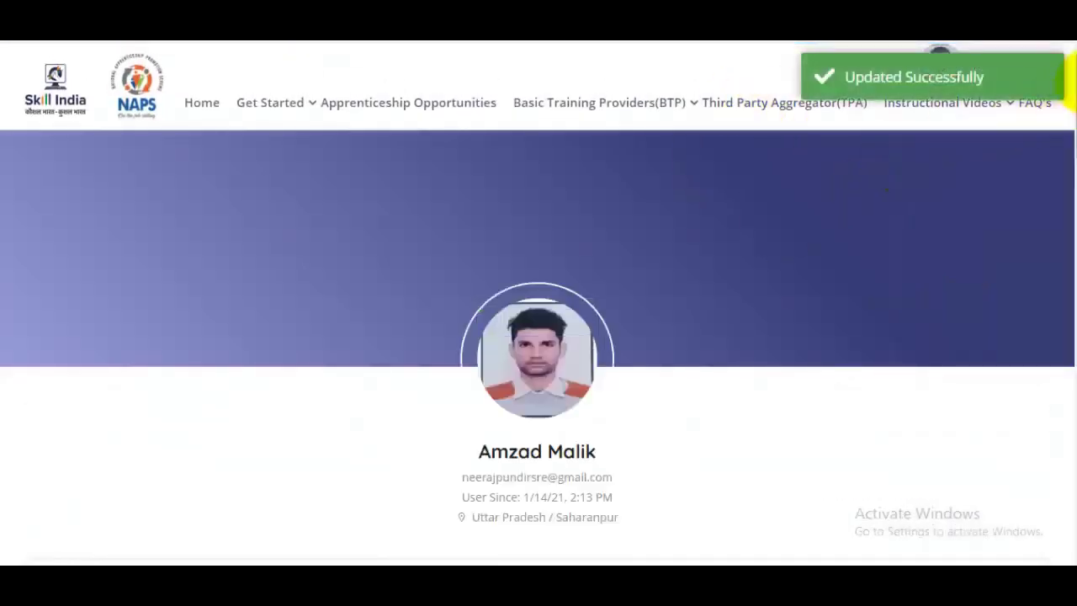
# Scroll the candidate profile past the Education table to the Preference section
pyautogui.moveTo(1070, 80); pyautogui.dragTo(1066, 240)
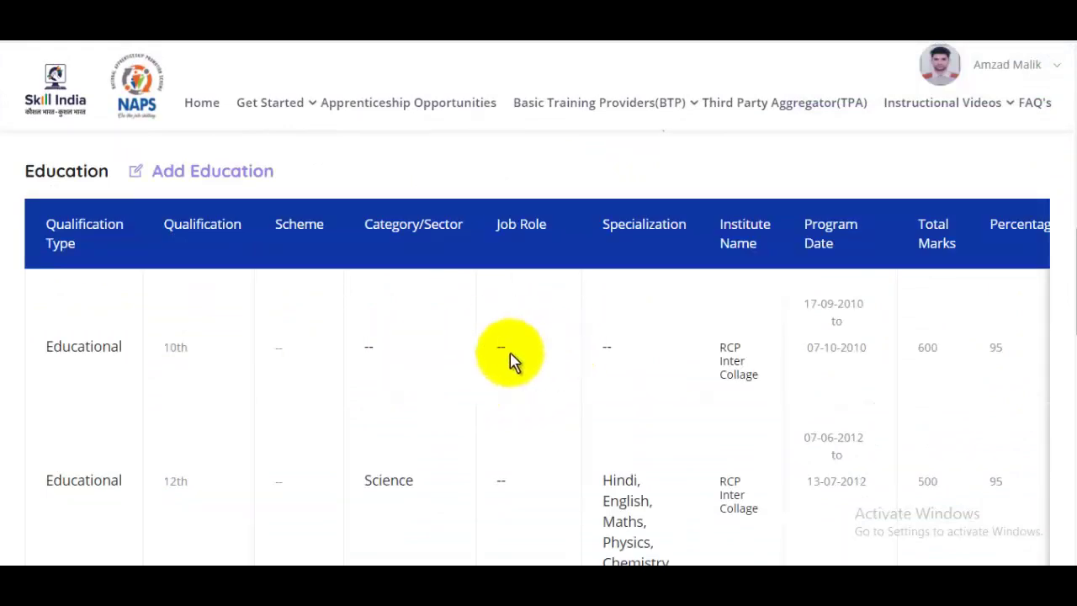
pyautogui.scroll(-1, 233, 257)
pyautogui.scroll(1, 200, 245)
pyautogui.scroll(-4, 446, 286)
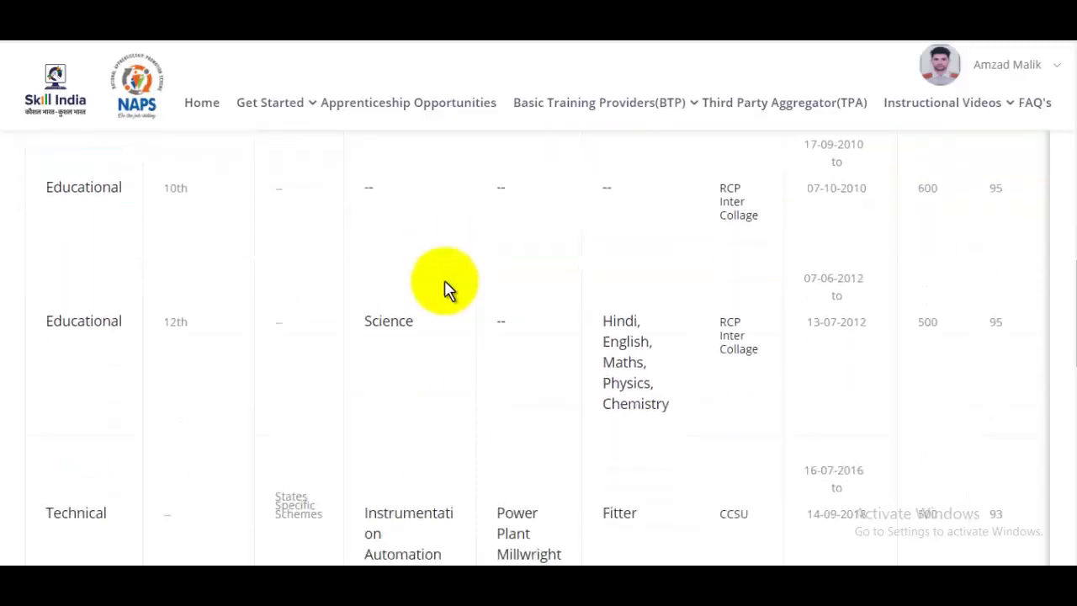
pyautogui.scroll(-3, 594, 308)
pyautogui.scroll(-1, 591, 308)
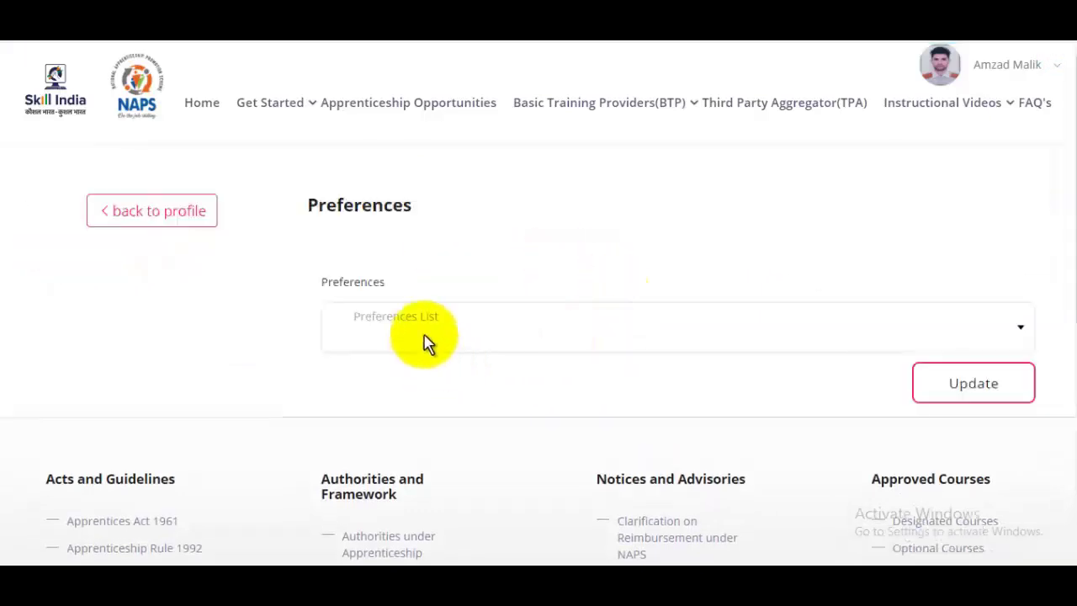
# Pick Fitter, 10th iti fitter, 10TH ITI STENOGRAPHER and 10TH ITI ELECTRICIAN, then update preferences
pyautogui.click(425, 332)
pyautogui.write('Fitter')
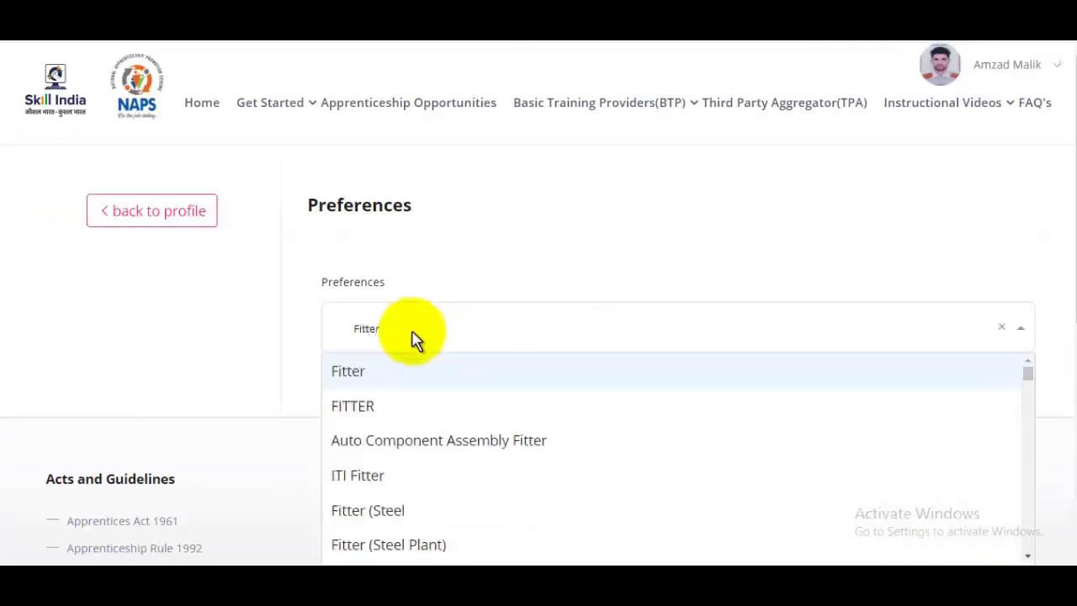
pyautogui.click(383, 373)
pyautogui.write('10th i')
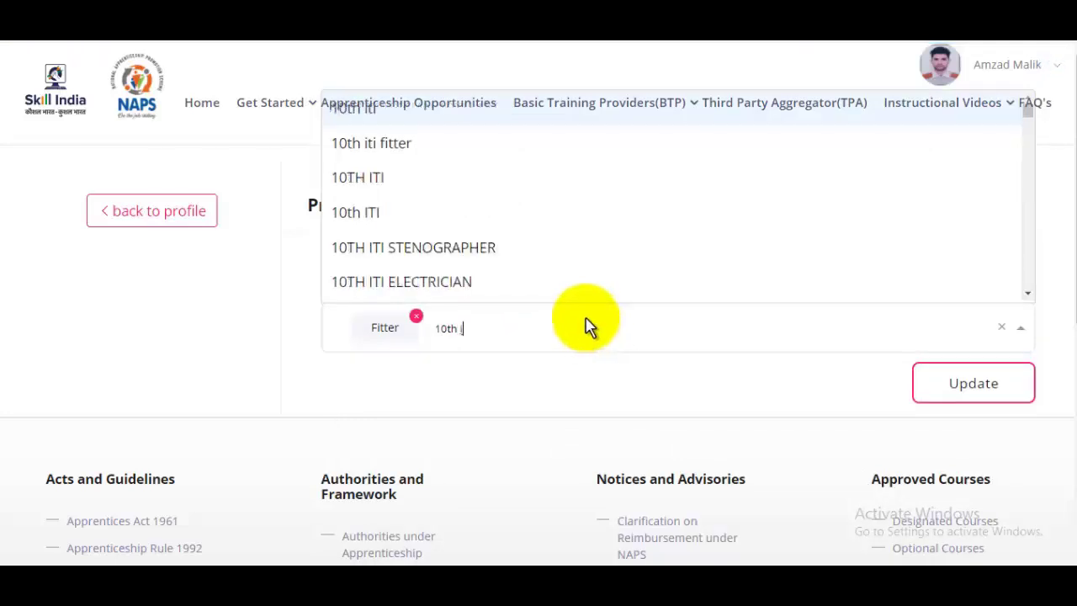
pyautogui.click(389, 148)
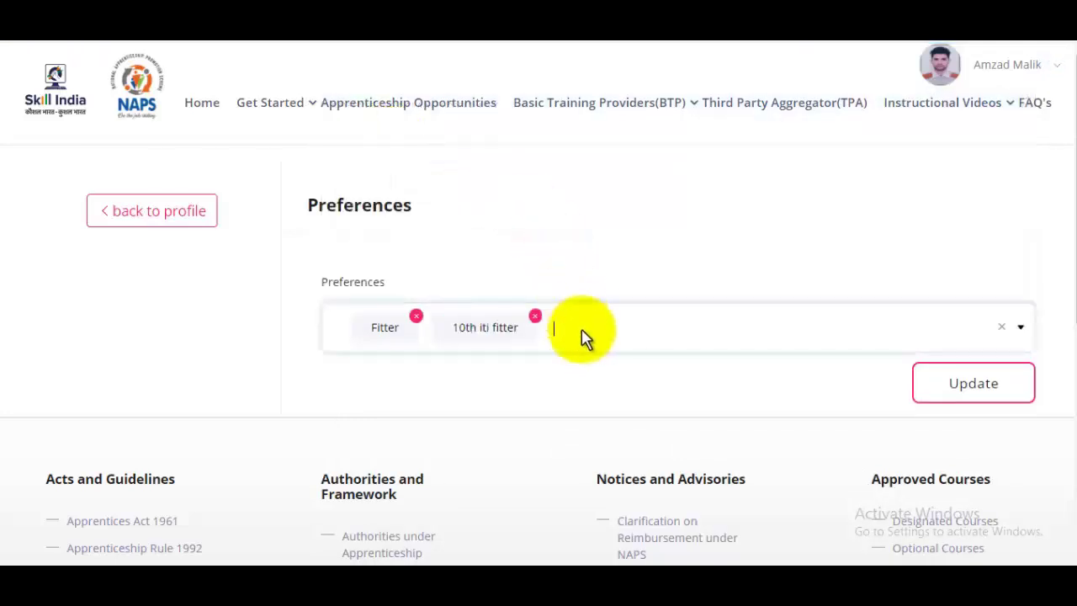
pyautogui.click(606, 339)
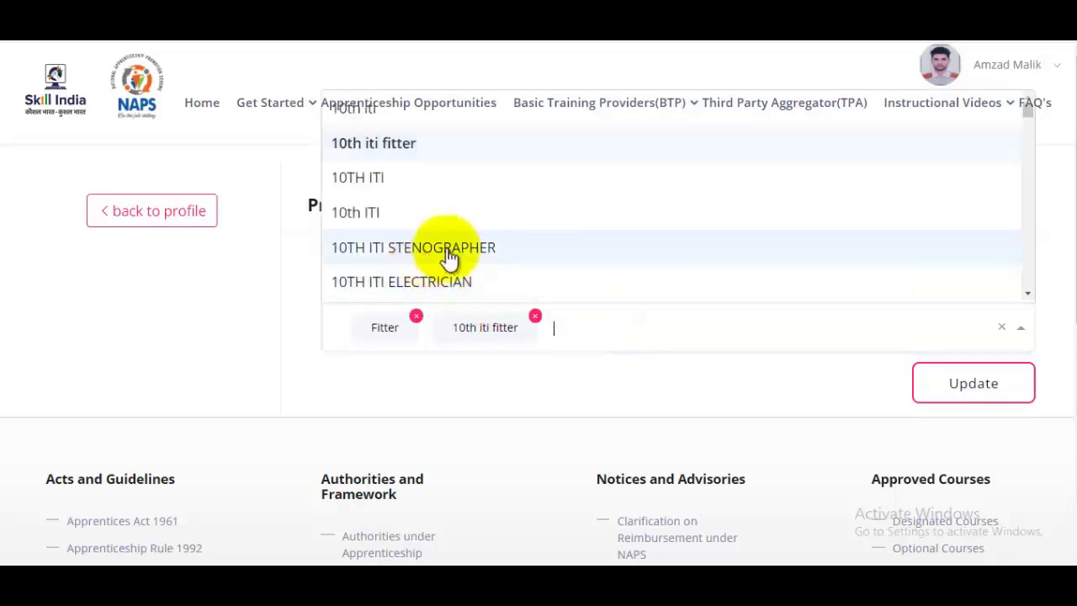
pyautogui.click(484, 252)
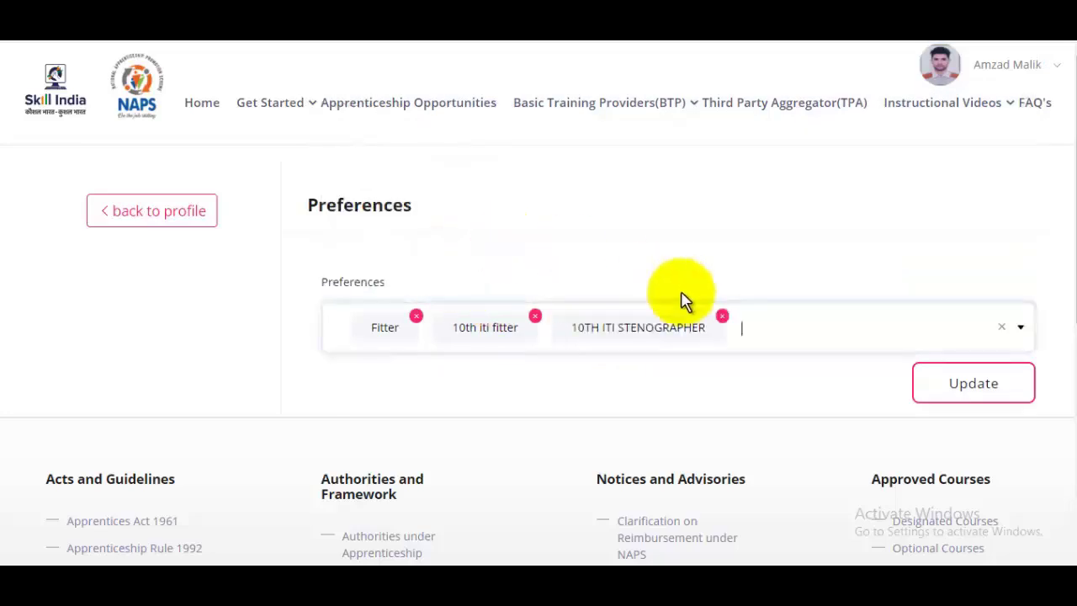
pyautogui.click(783, 328)
pyautogui.click(467, 282)
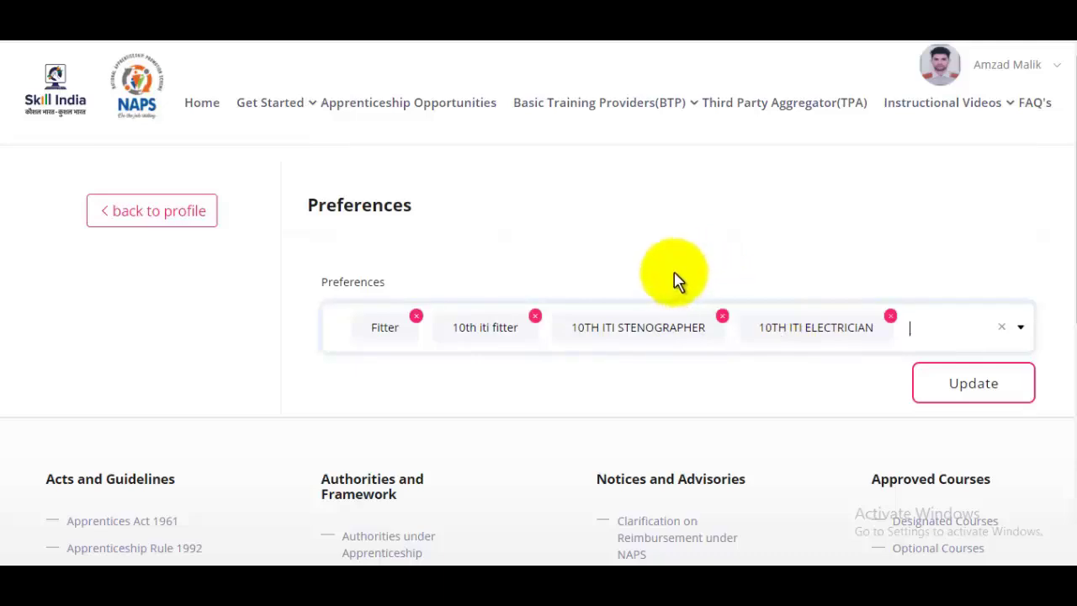
pyautogui.click(972, 387)
pyautogui.scroll(-3, 781, 350)
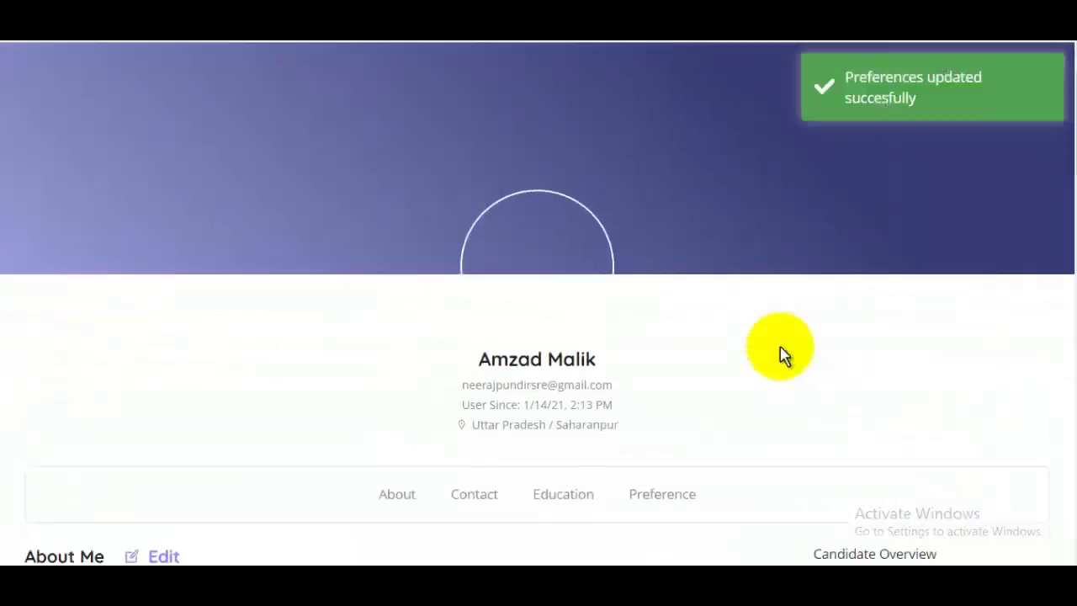
pyautogui.scroll(-10, 781, 350)
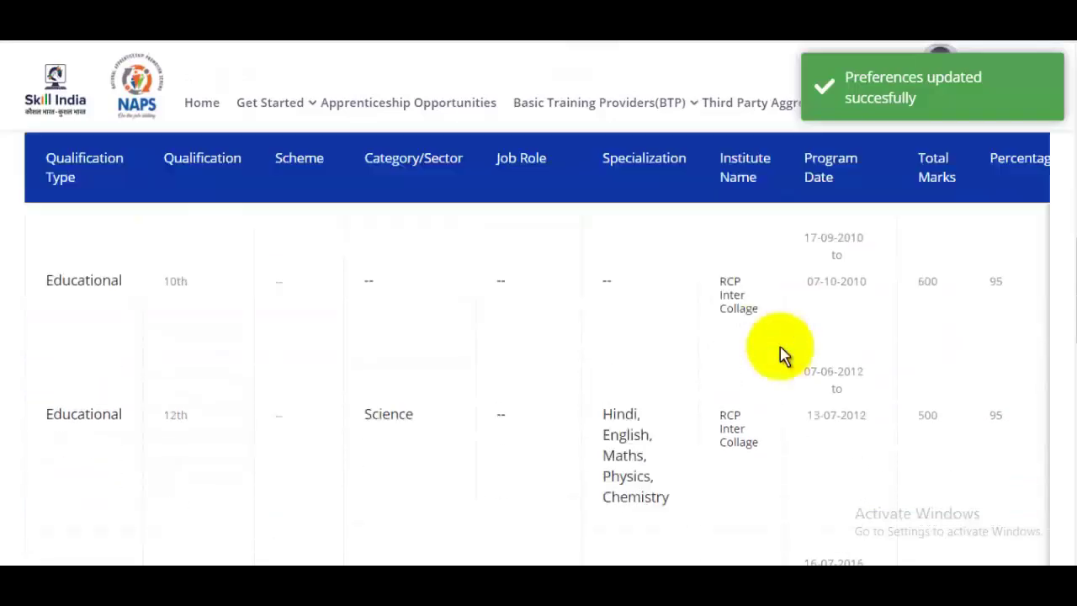
pyautogui.scroll(-8, 781, 349)
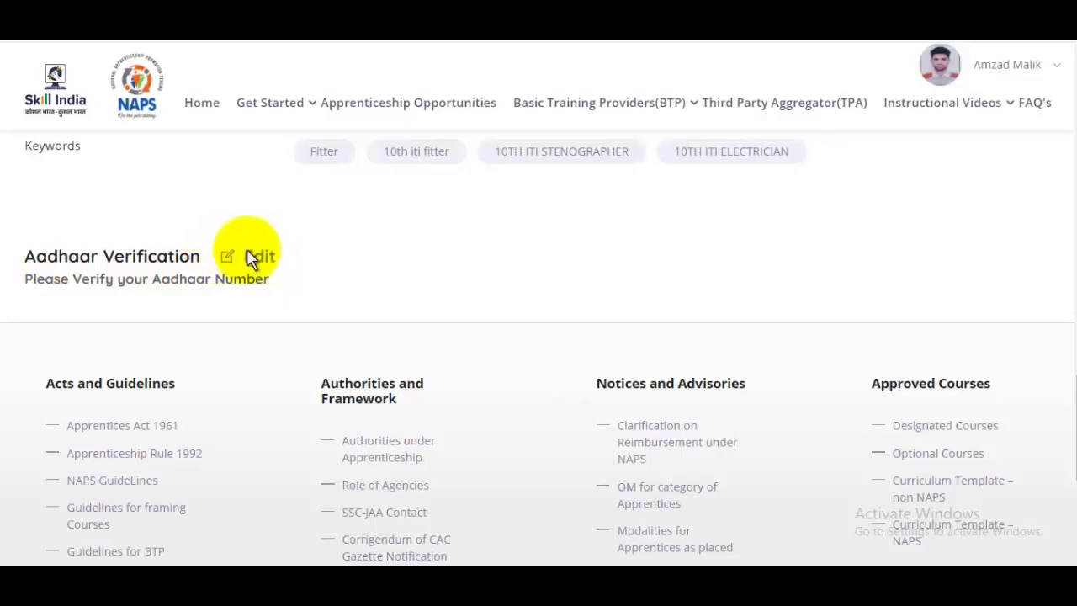
pyautogui.click(253, 256)
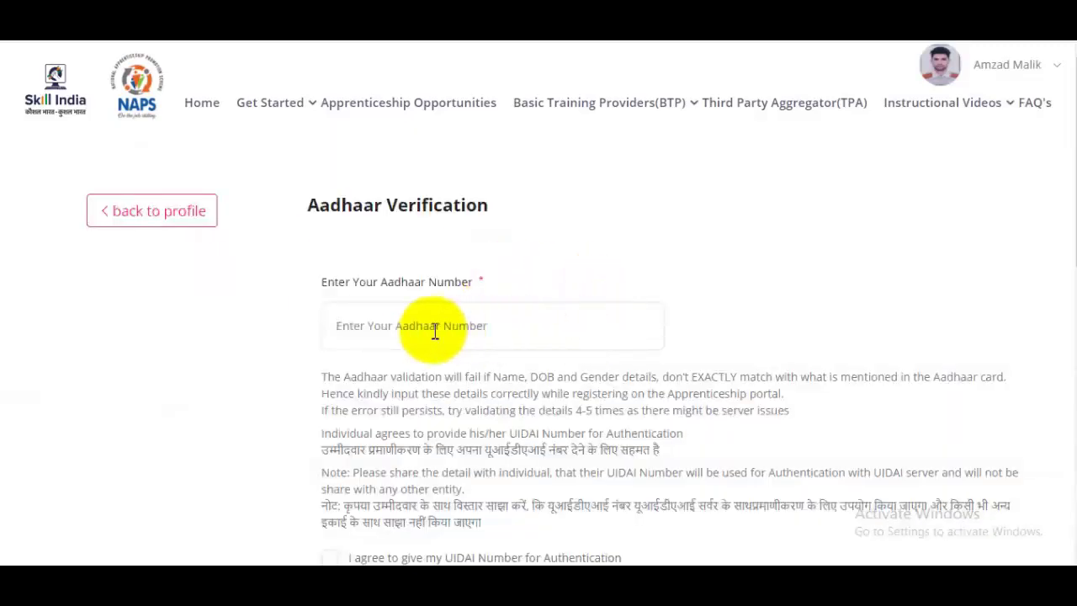
pyautogui.click(500, 315)
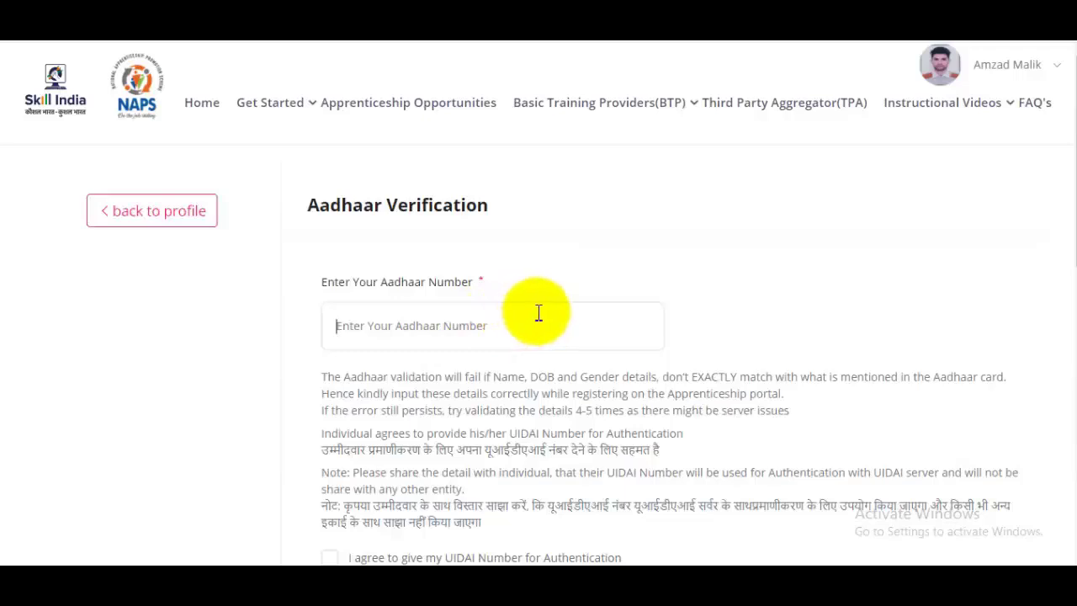
pyautogui.scroll(-4, 539, 313)
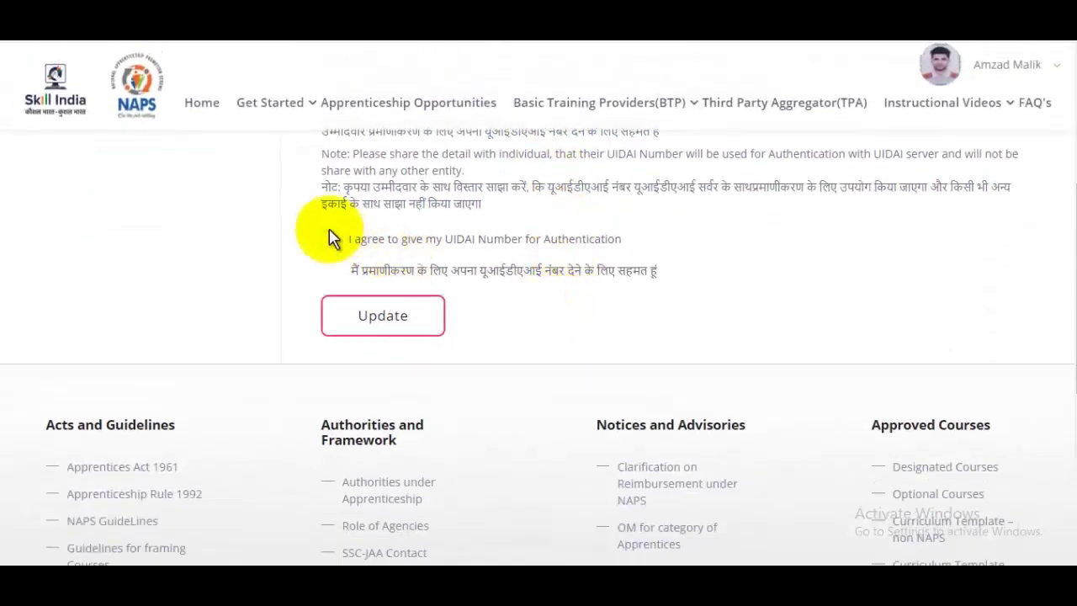
pyautogui.scroll(1, 341, 242)
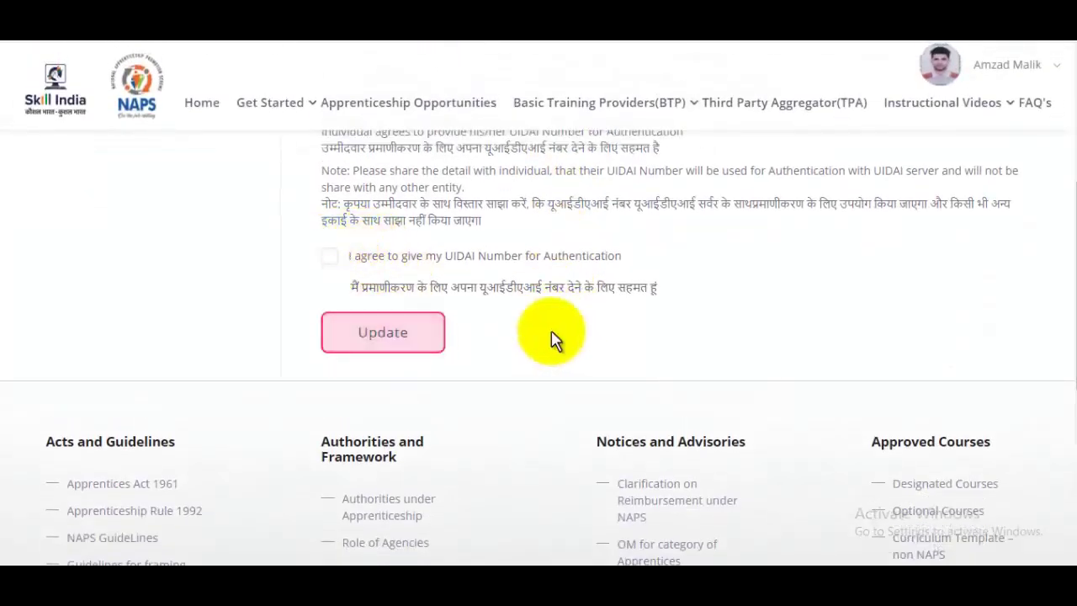
pyautogui.click(427, 337)
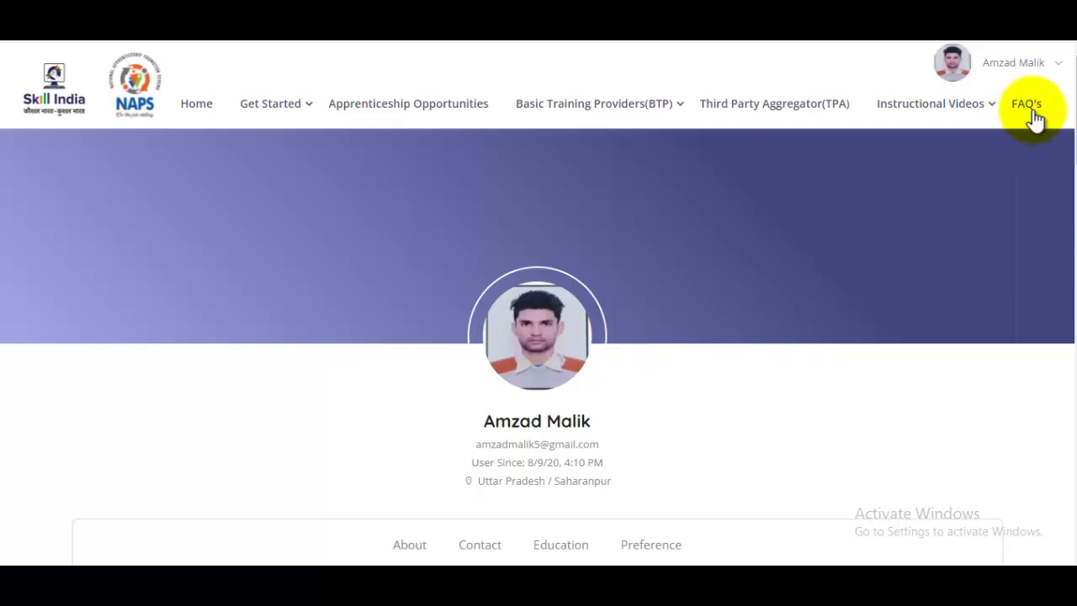
# From the account menu, note the registration number and go to the Candidates Dashboard
pyautogui.click(1060, 67)
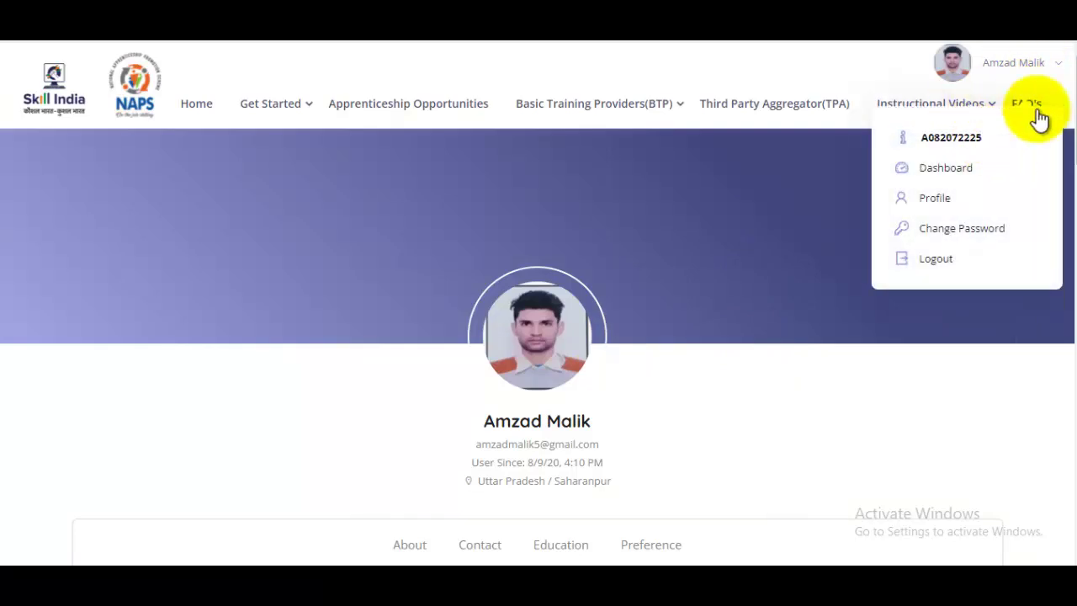
pyautogui.moveTo(985, 137); pyautogui.dragTo(928, 138)
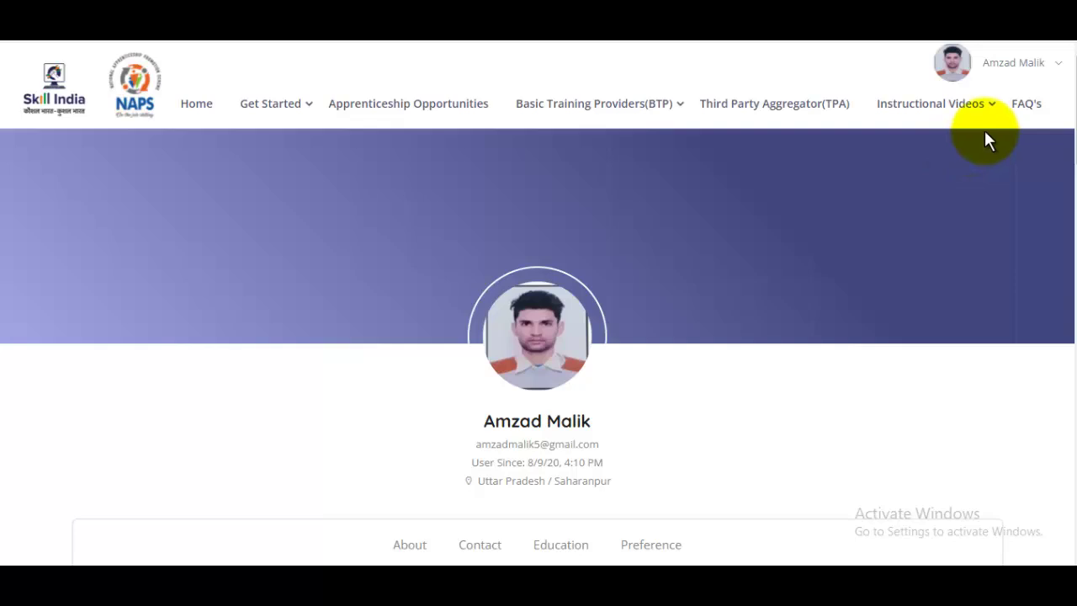
pyautogui.click(1061, 72)
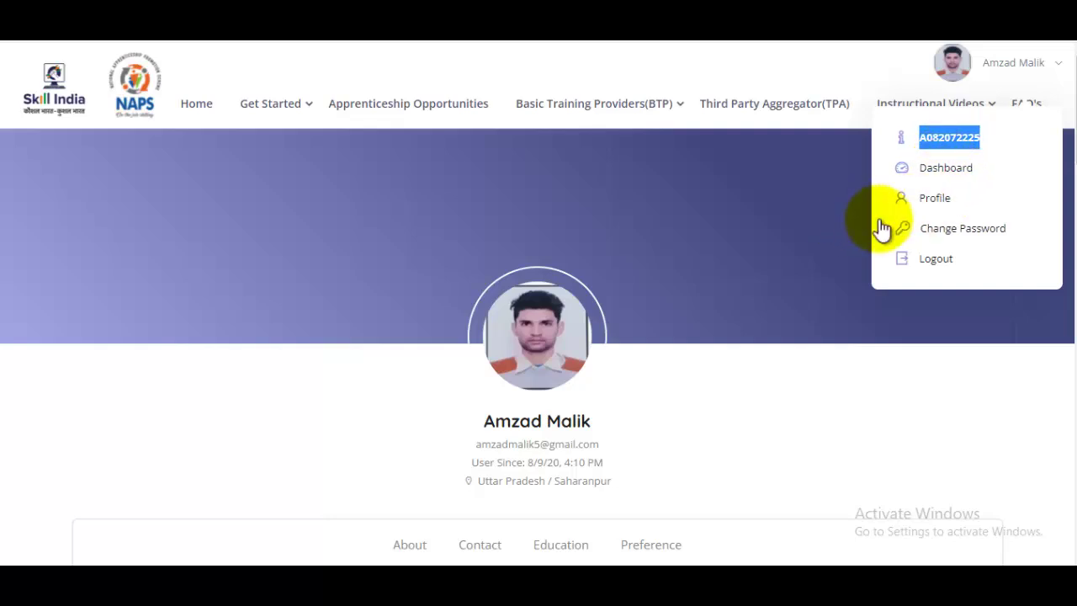
pyautogui.click(951, 168)
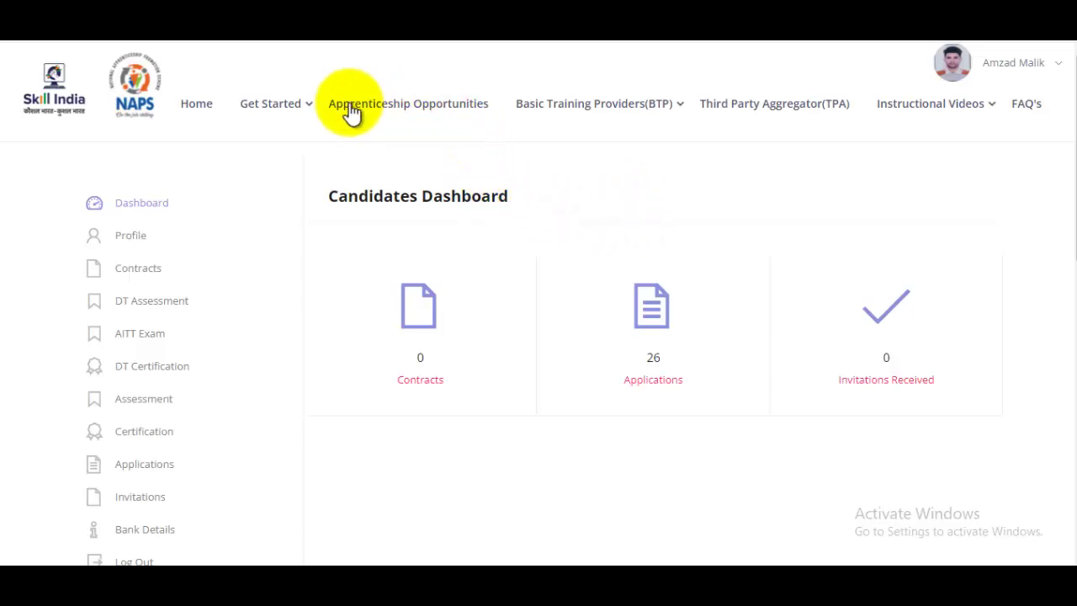
# Browse the Apprenticeship Opportunities list to find the Automotive Electrician opening
pyautogui.click(425, 118)
pyautogui.scroll(-2, 424, 352)
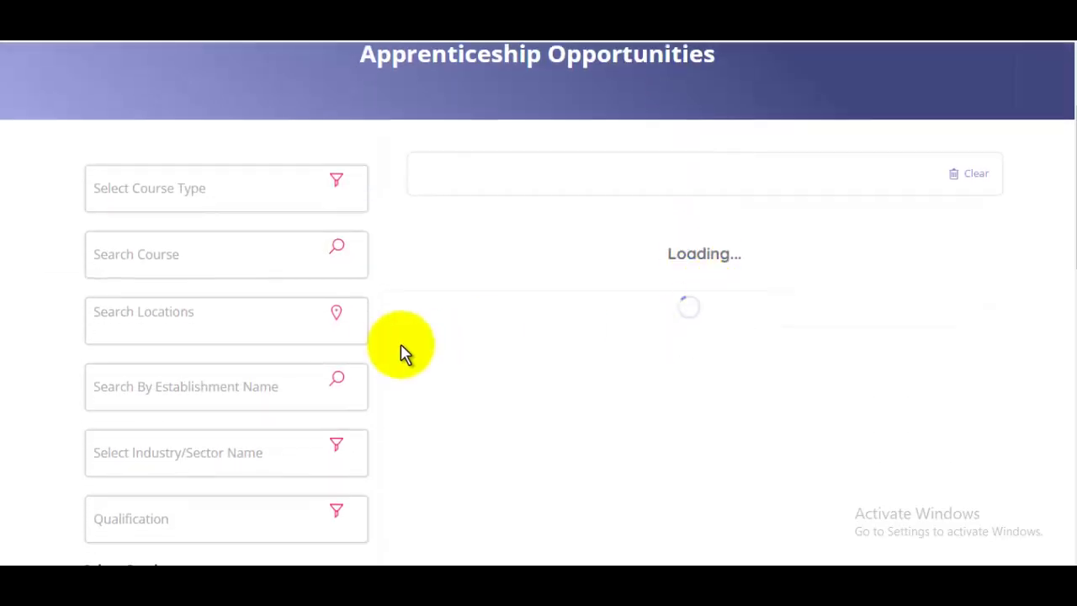
pyautogui.scroll(-1, 392, 351)
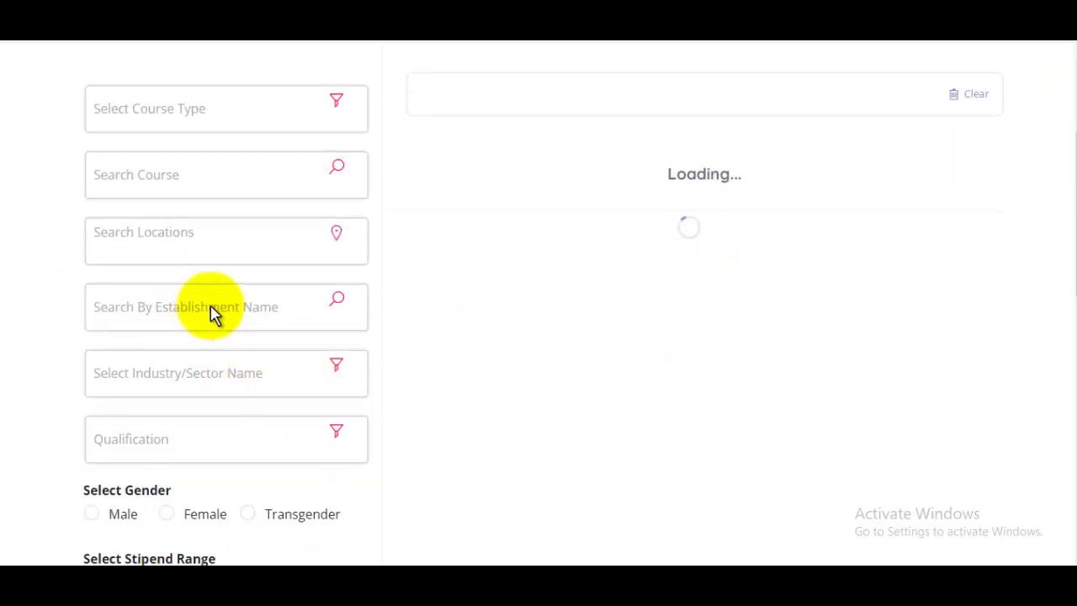
pyautogui.scroll(-3, 637, 308)
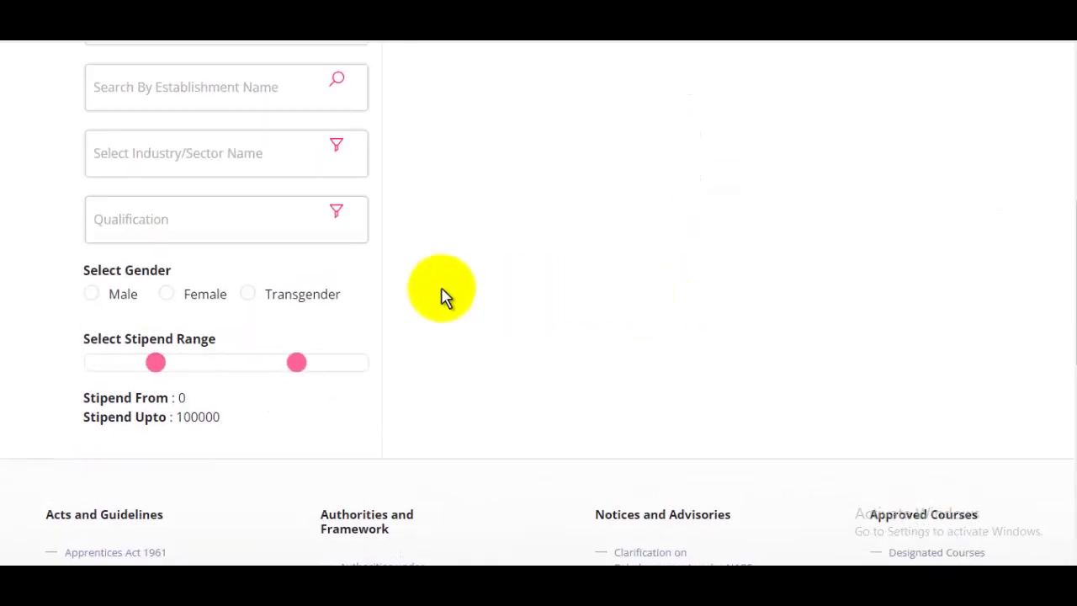
pyautogui.scroll(5, 446, 298)
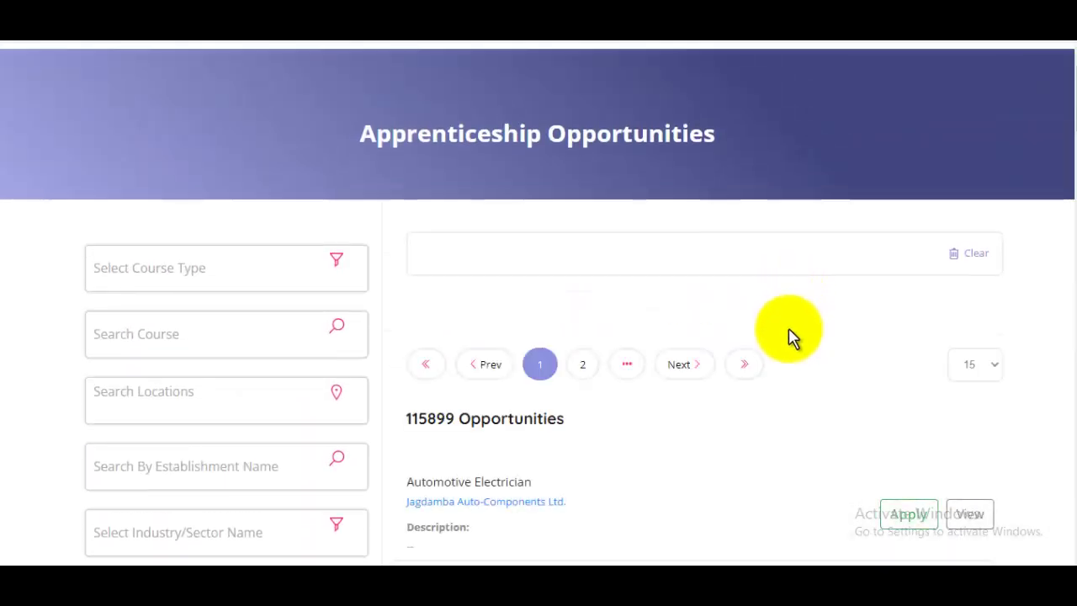
pyautogui.scroll(-3, 789, 337)
pyautogui.moveTo(407, 244); pyautogui.dragTo(547, 247)
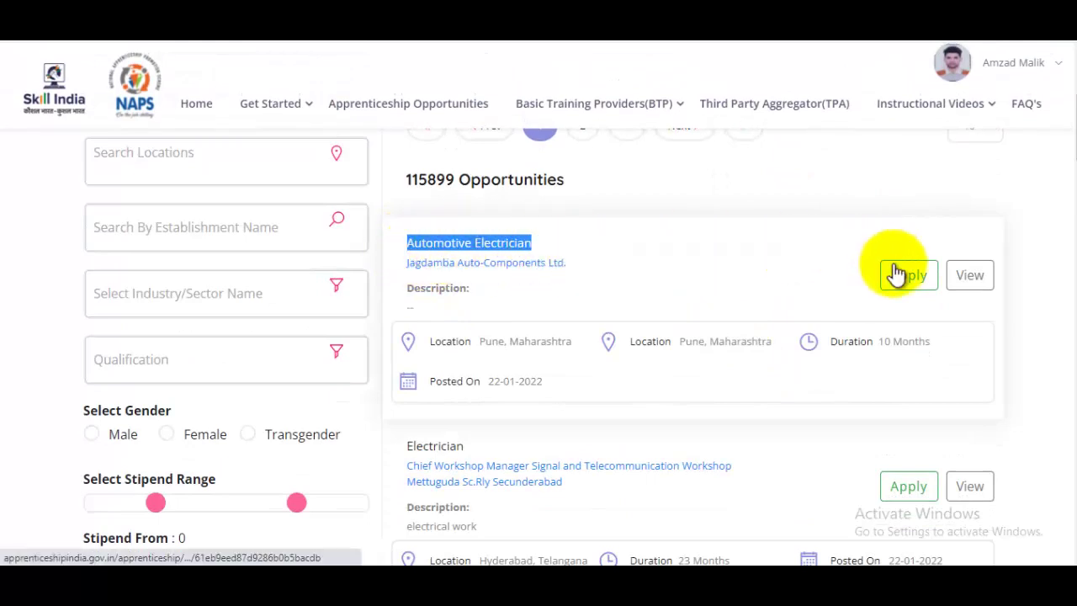
# Apply for Automotive Electrician with Jagadamba Auto-Components Ltd as the preferred location
pyautogui.click(917, 282)
pyautogui.click(464, 305)
pyautogui.click(414, 338)
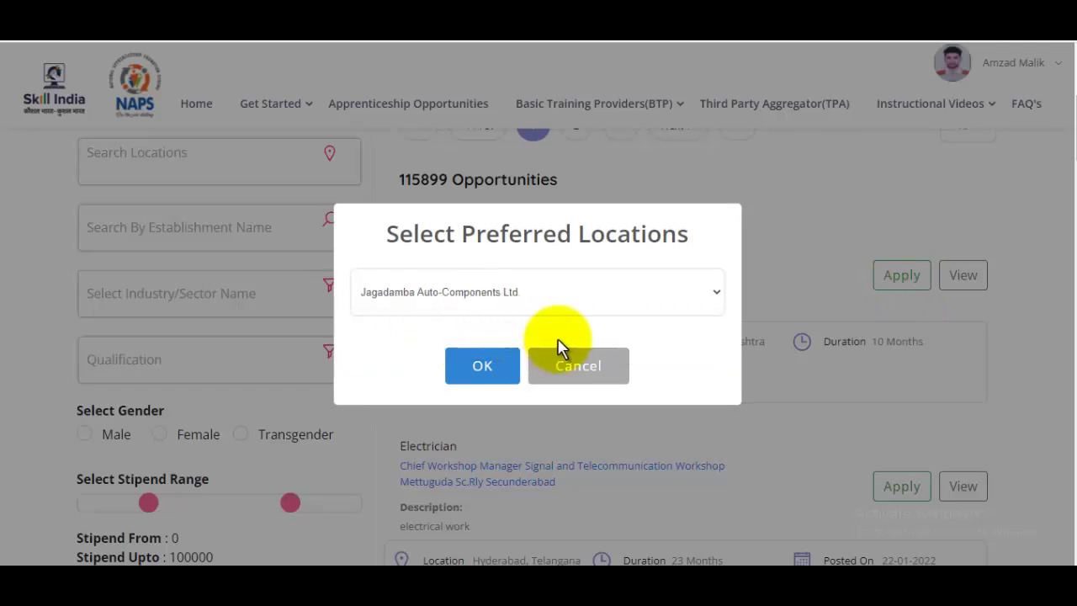
pyautogui.click(512, 377)
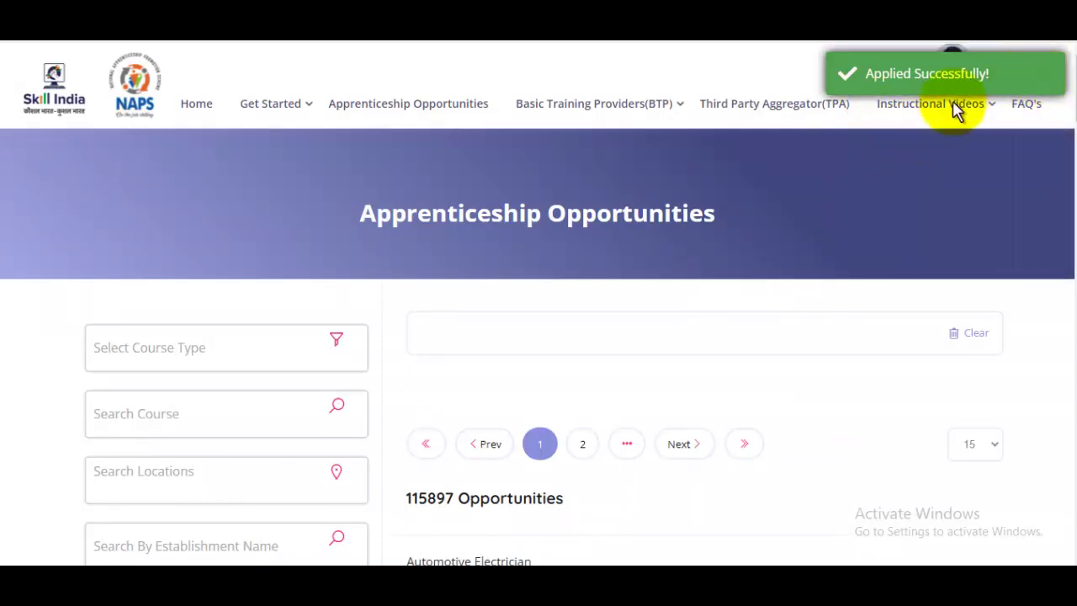
# View the Dashboard's Applications list showing the Jagdamba Auto-Components Ltd. application as Pending
pyautogui.moveTo(1043, 72)
pyautogui.click(951, 172)
pyautogui.click(638, 379)
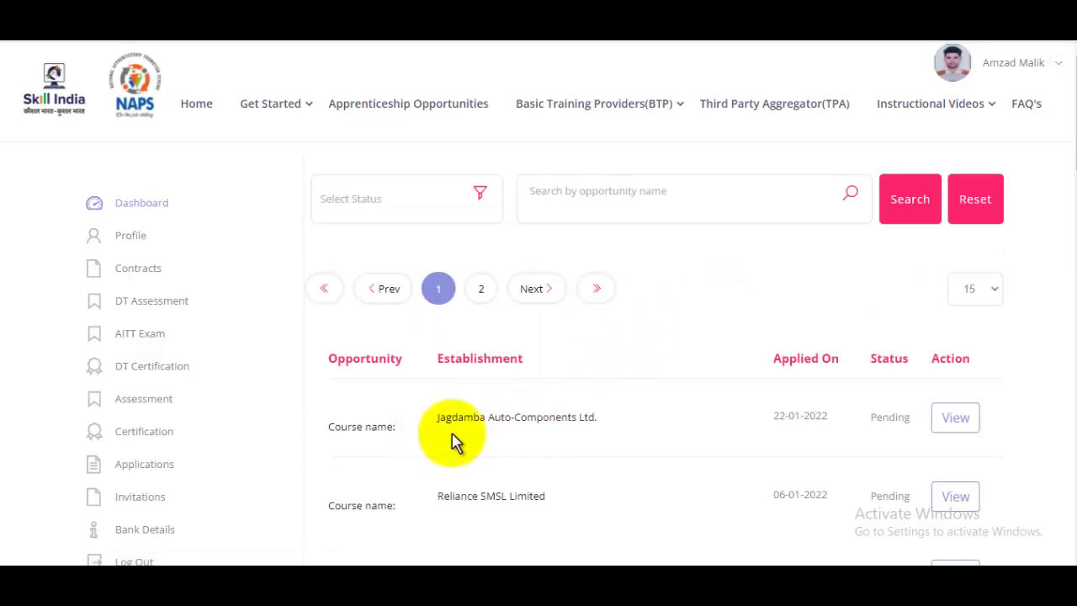
pyautogui.moveTo(606, 415); pyautogui.dragTo(445, 413)
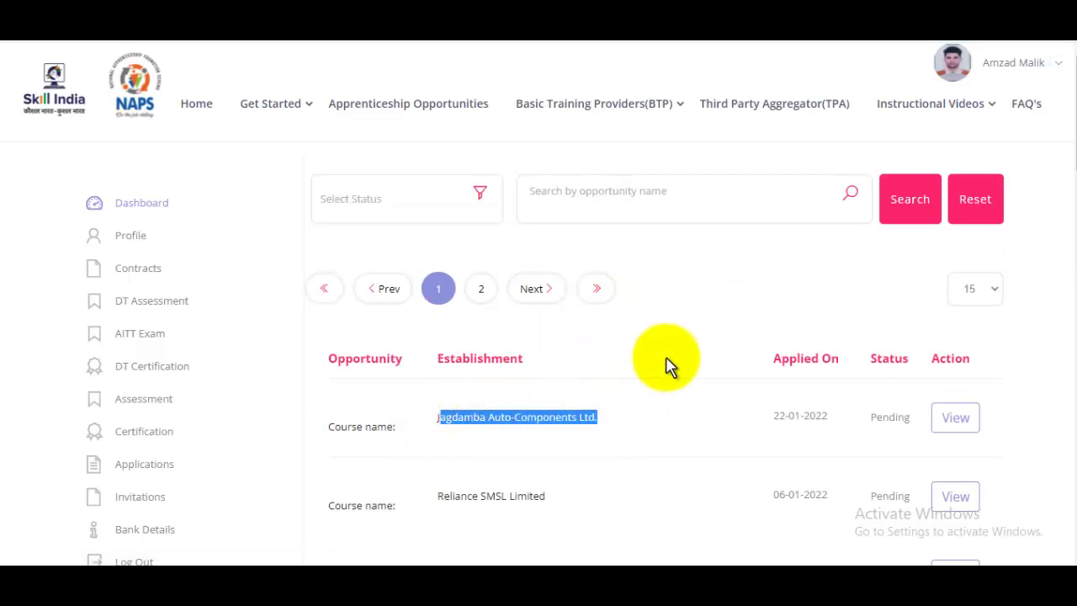